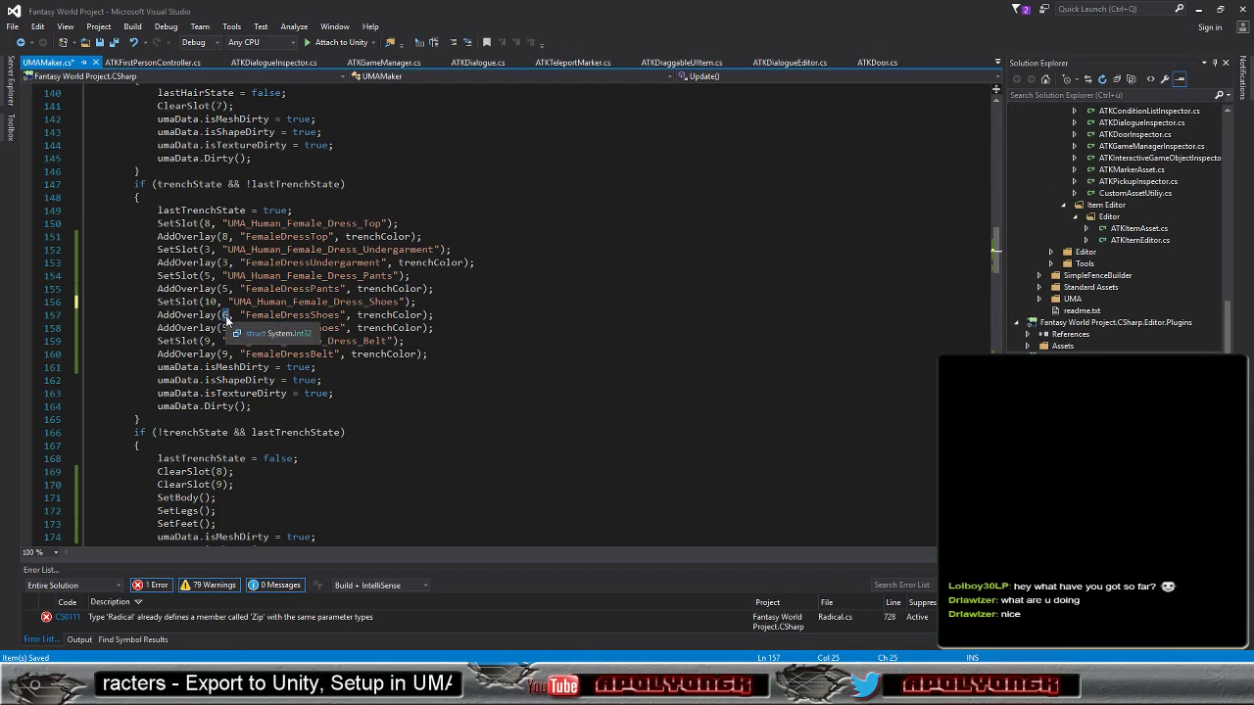
# Put the FemaleDressShoes overlay on slot 10, comment out its slot 5 duplicate, and save UMAMaker.cs
pyautogui.write('10')
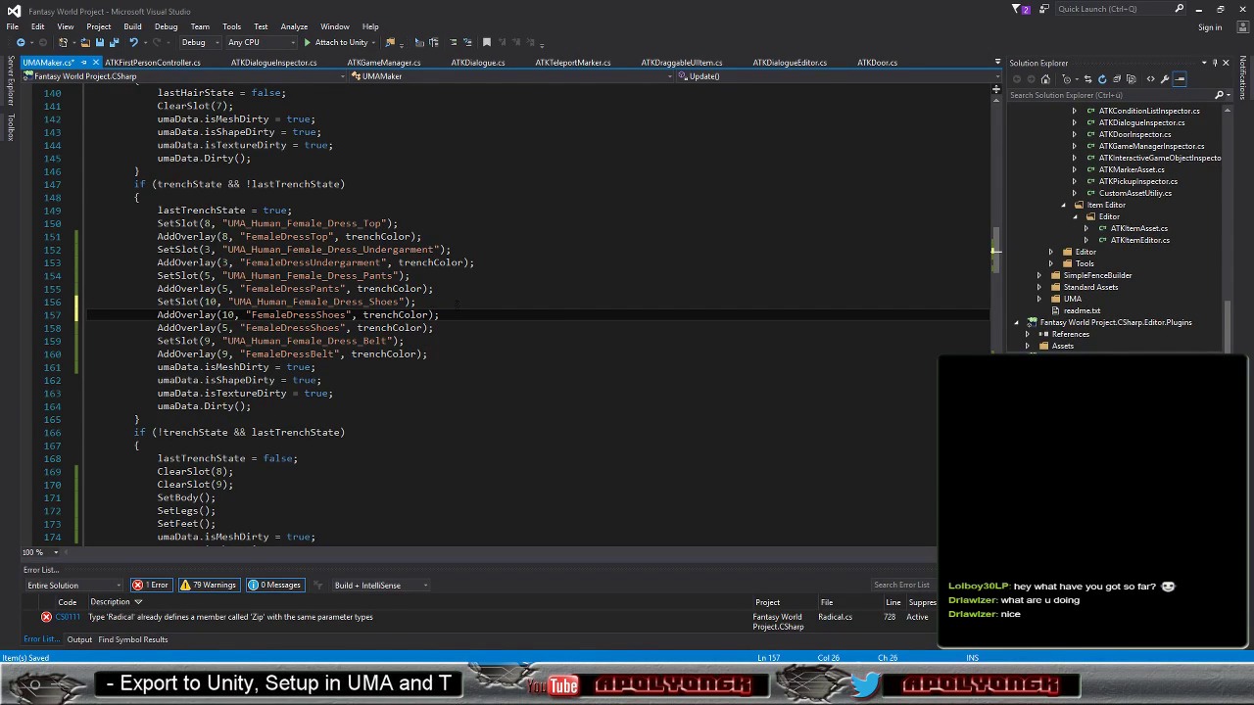
pyautogui.click(157, 327)
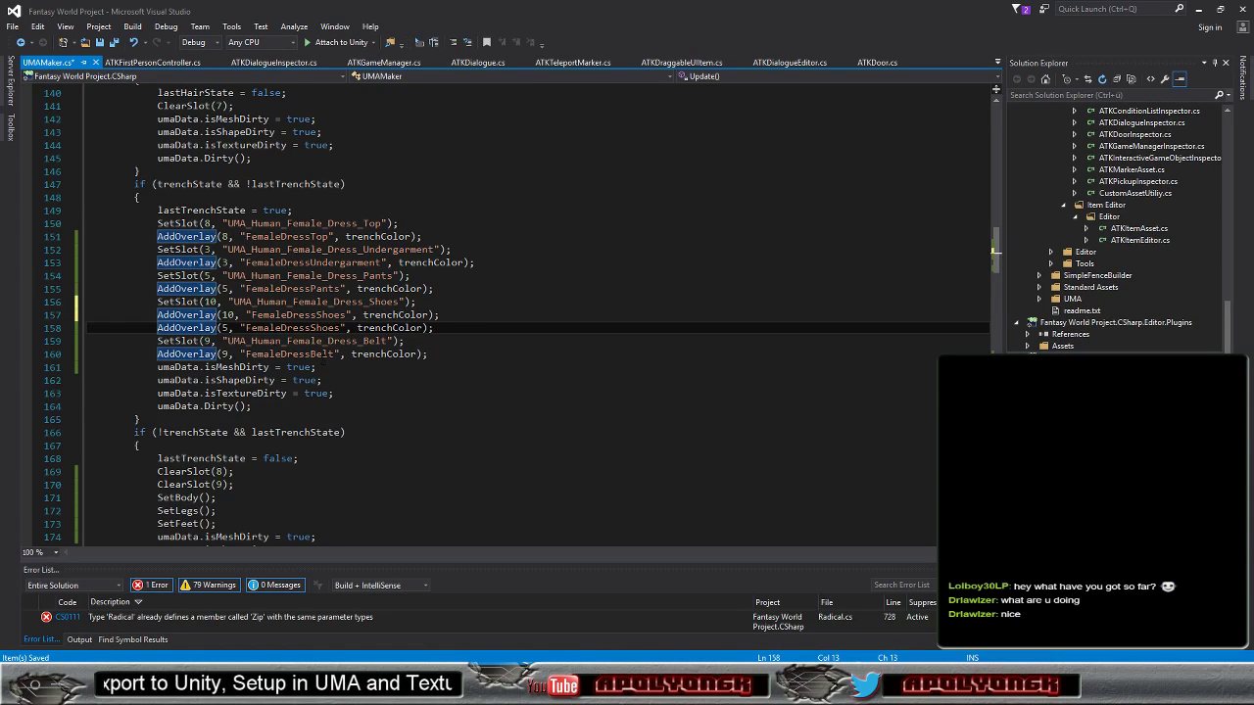
pyautogui.write('//')
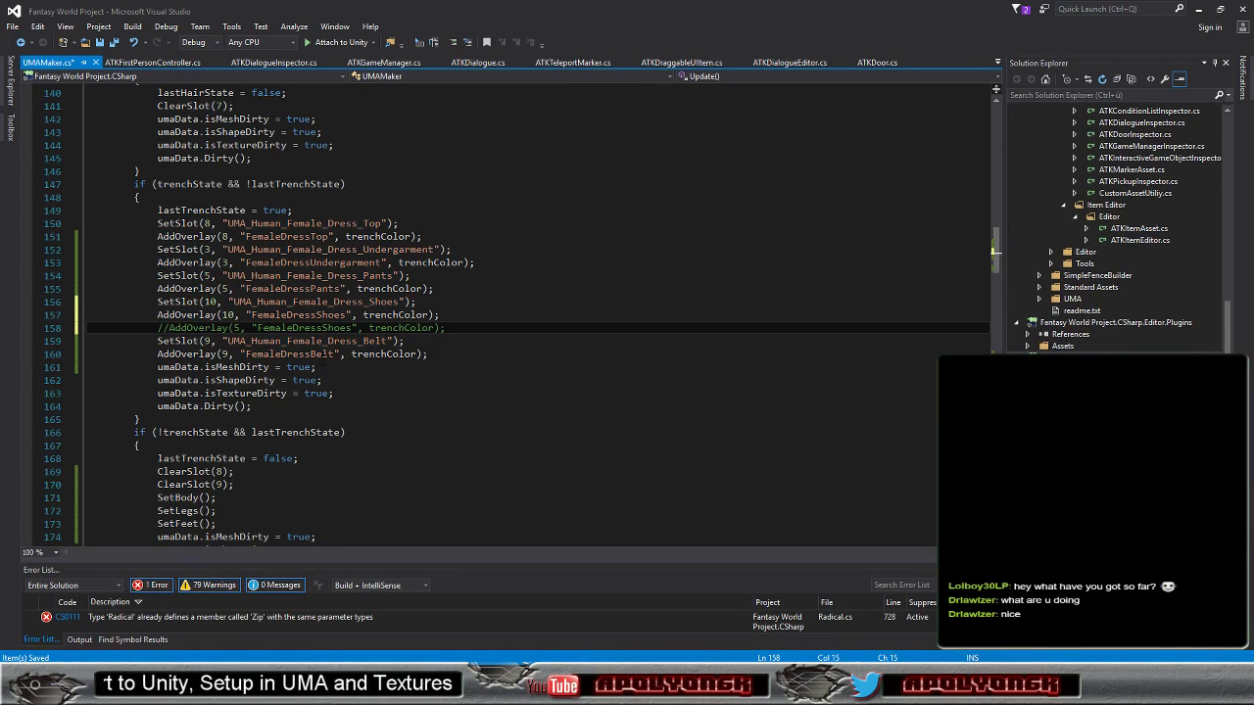
pyautogui.click(100, 43)
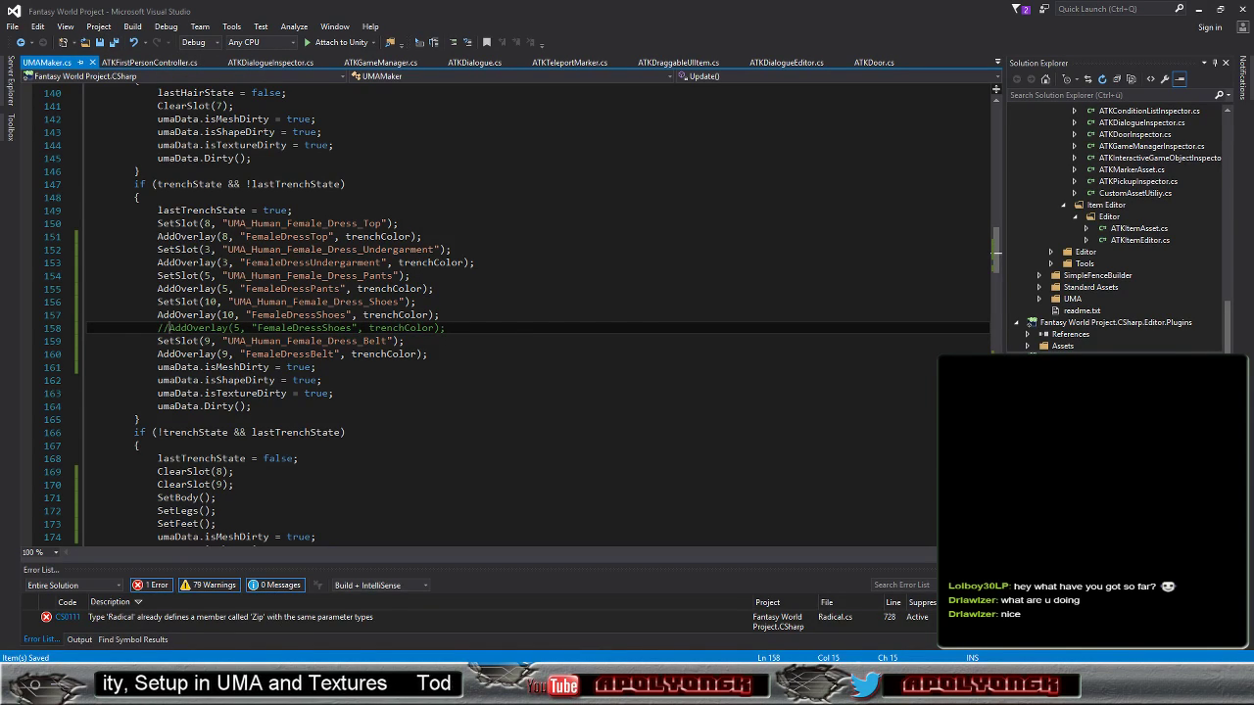
pyautogui.hotkey('alt', 'Tab')
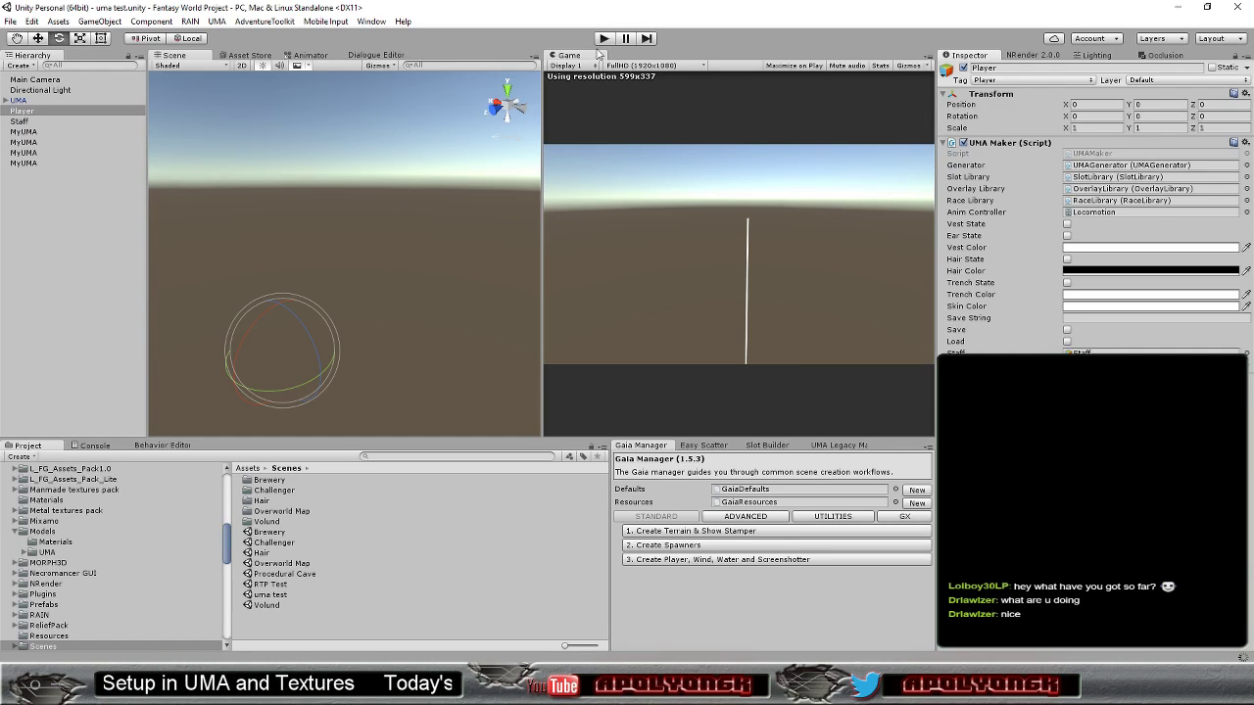
pyautogui.click(603, 38)
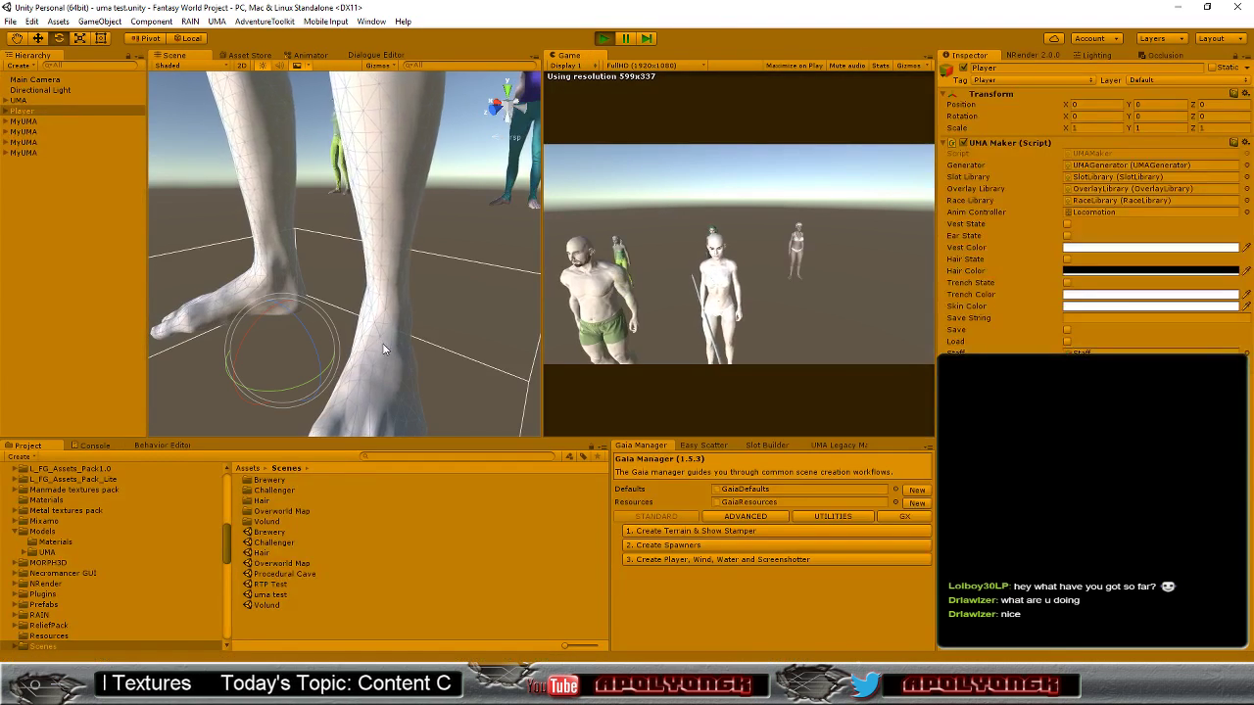
pyautogui.click(1067, 283)
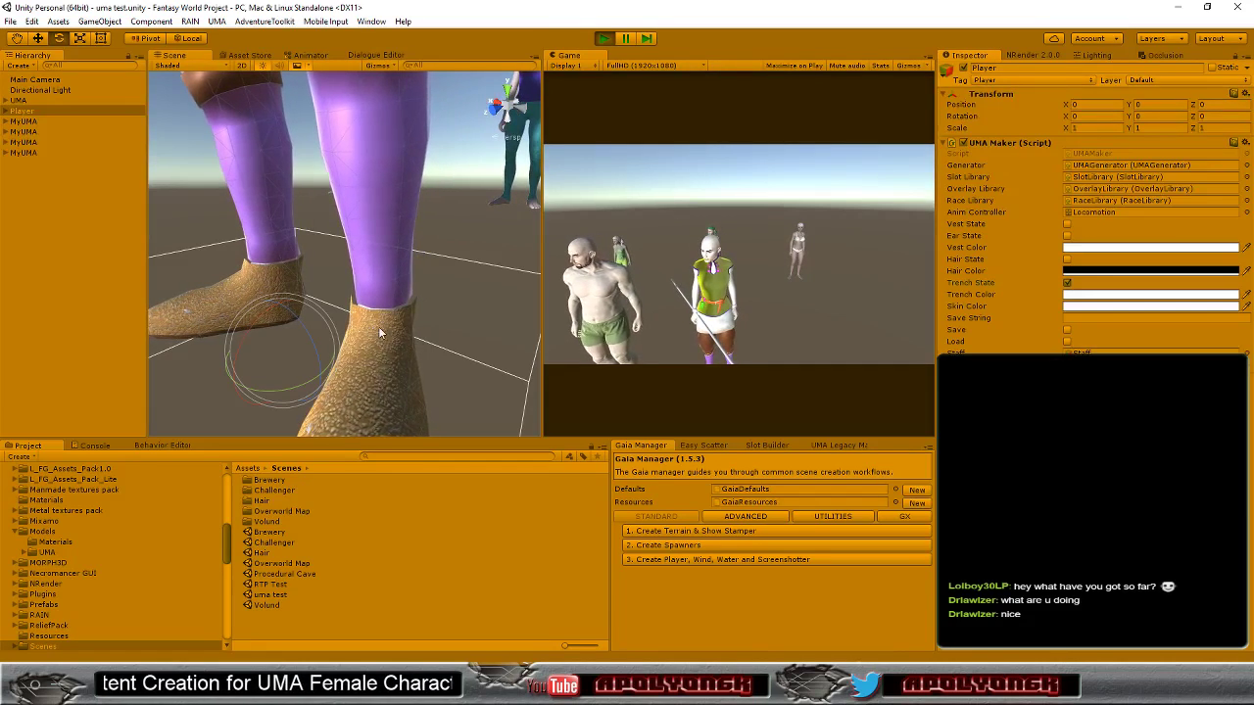
pyautogui.moveTo(388, 349)
pyautogui.keyDown('alt'); pyautogui.mouseDown()
pyautogui.moveTo(142, 444)
pyautogui.moveTo(1127, 292)
pyautogui.moveTo(121, 490)
pyautogui.moveTo(720, 323)
pyautogui.moveTo(423, 351)
pyautogui.moveTo(113, 401)
pyautogui.moveTo(397, 358)
pyautogui.mouseUp(); pyautogui.keyUp('alt')
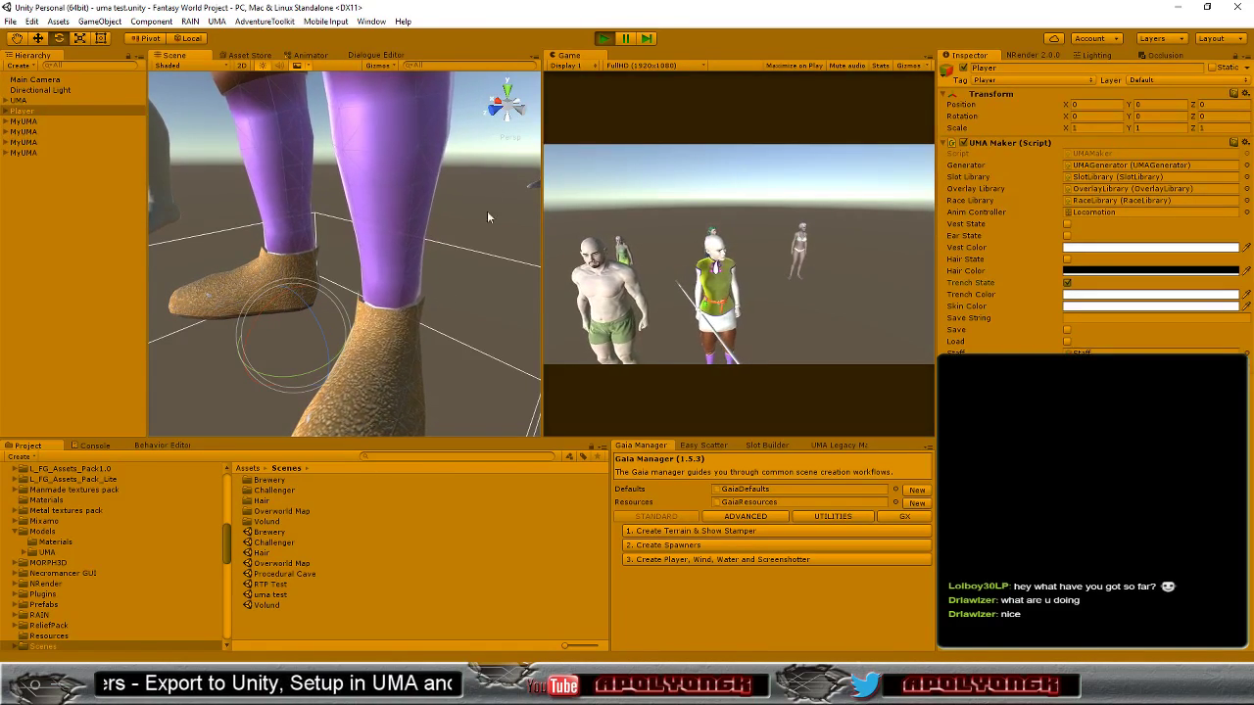
pyautogui.click(603, 37)
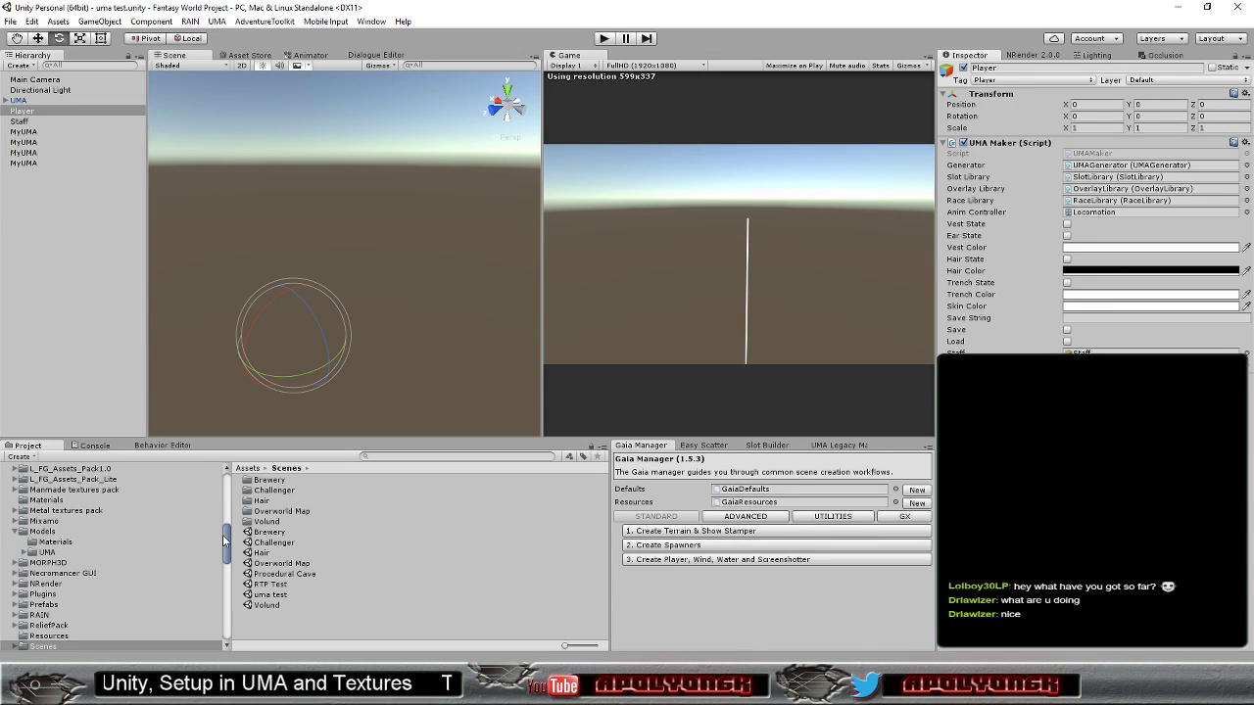
# Browse Models > UMA > FemaleDress > Shoes, select the UMA_Female_Dress_Shoes model, and open its Materials folder
pyautogui.moveTo(224, 538)
pyautogui.mouseDown()
pyautogui.moveTo(223, 575)
pyautogui.moveTo(216, 550)
pyautogui.mouseUp()
pyautogui.click(47, 532)
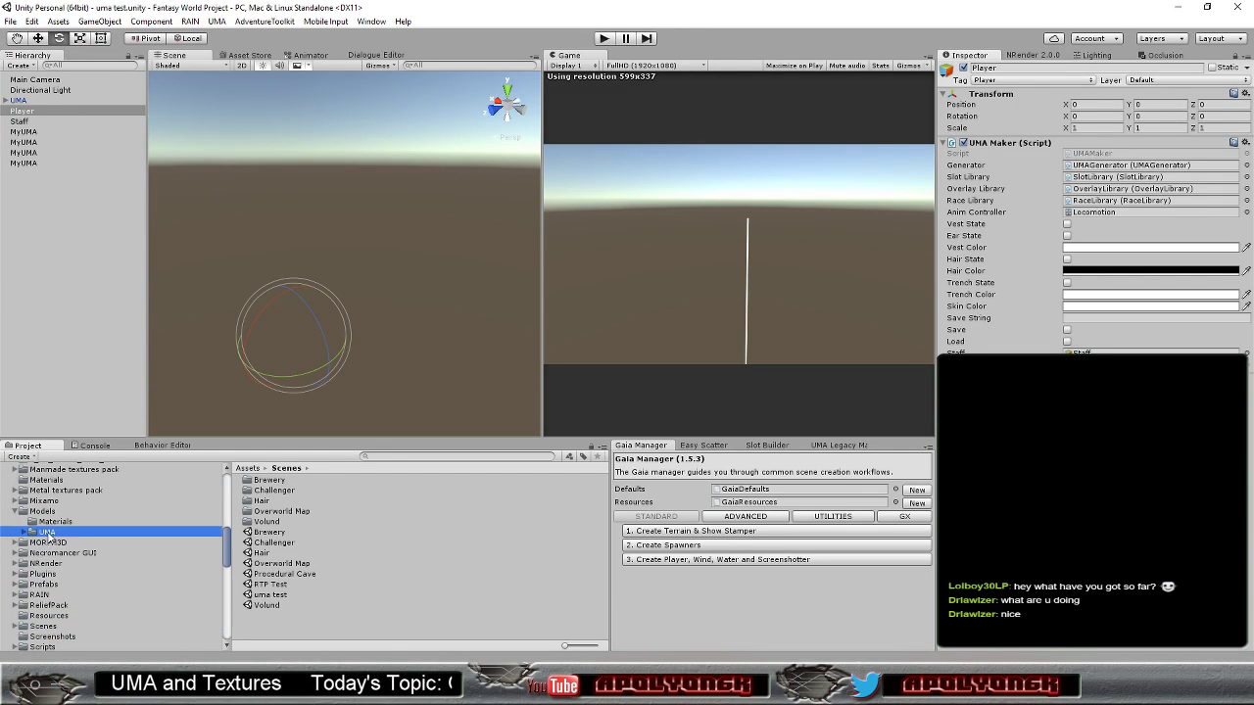
pyautogui.doubleClick(285, 481)
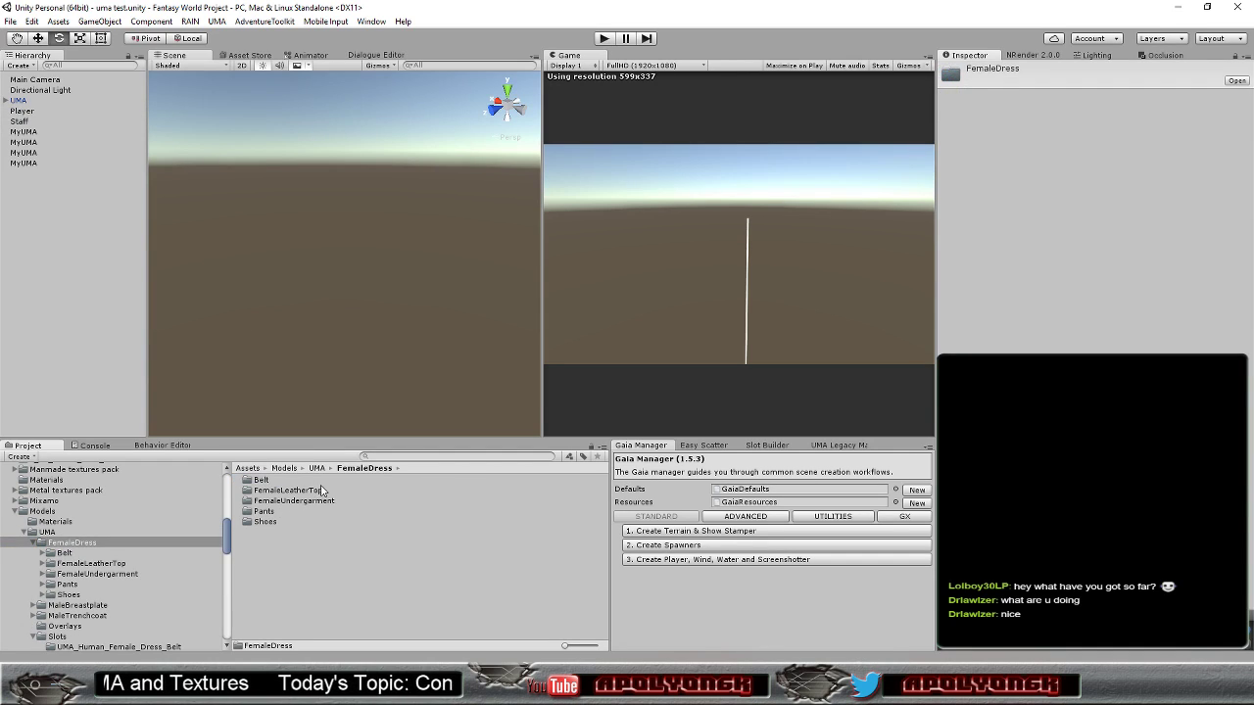
pyautogui.doubleClick(277, 520)
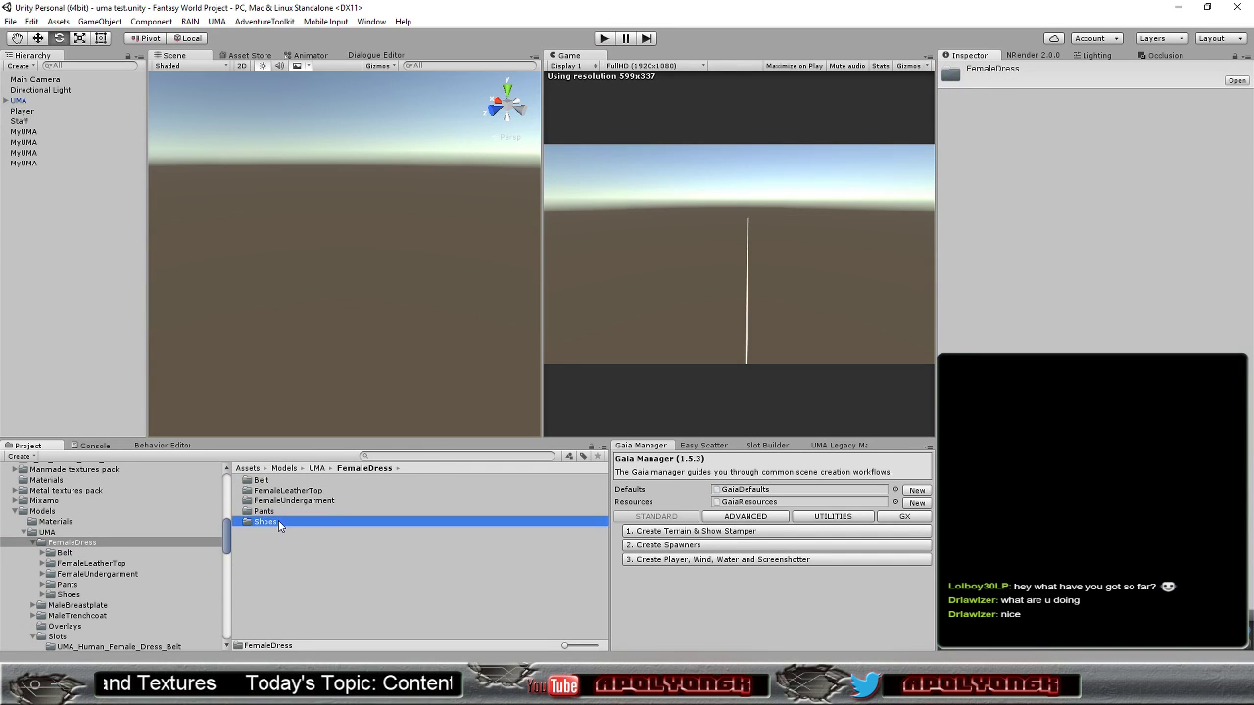
pyautogui.click(304, 503)
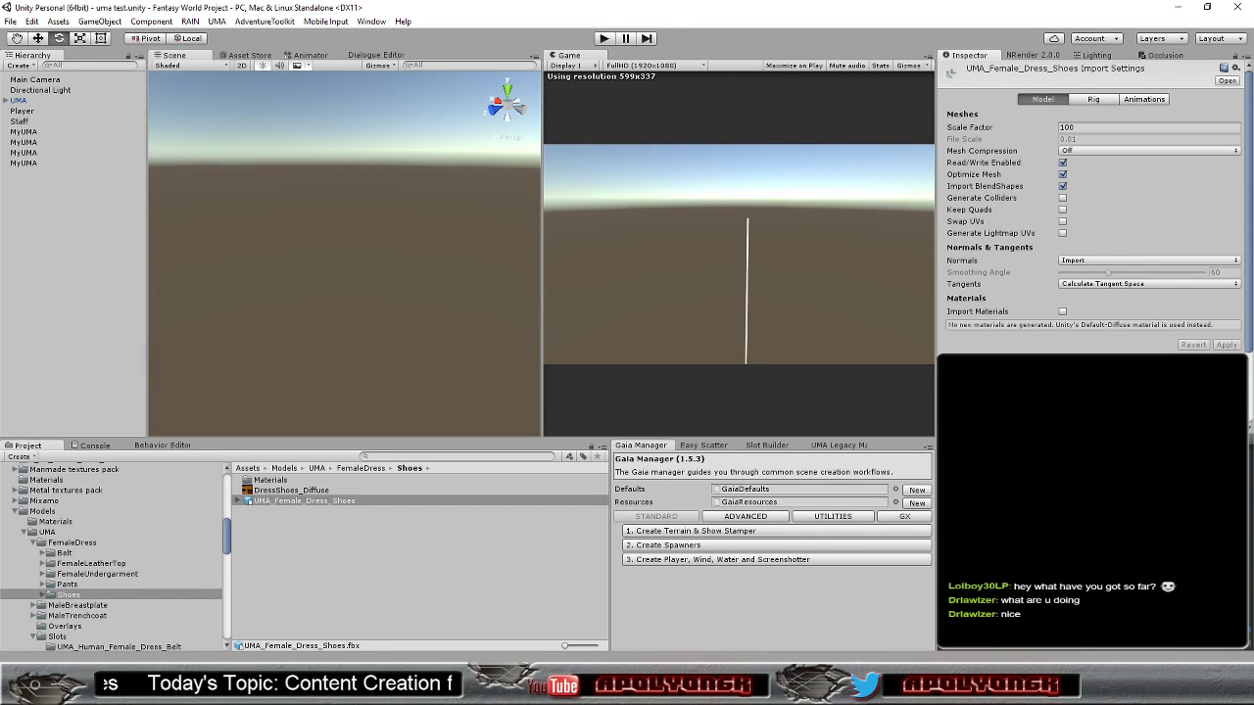
pyautogui.doubleClick(276, 479)
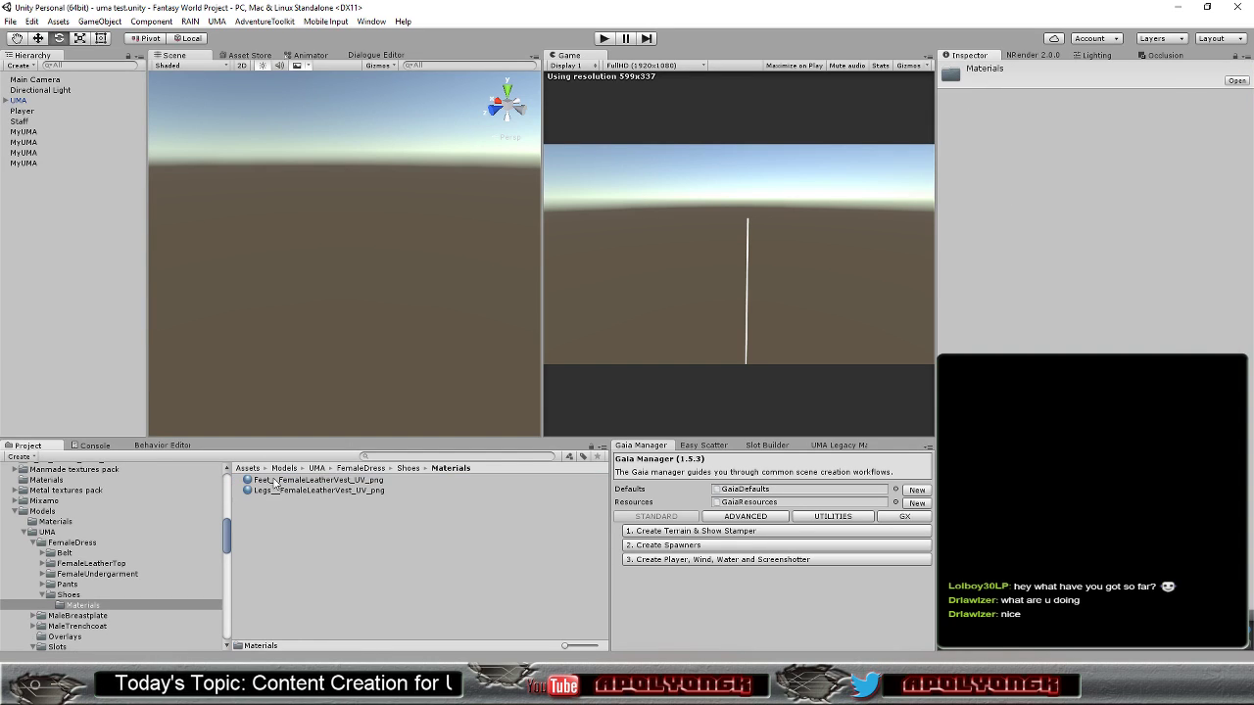
# Compare the shoes' Feet and Legs materials in the Inspector before moving to Blender
pyautogui.click(311, 481)
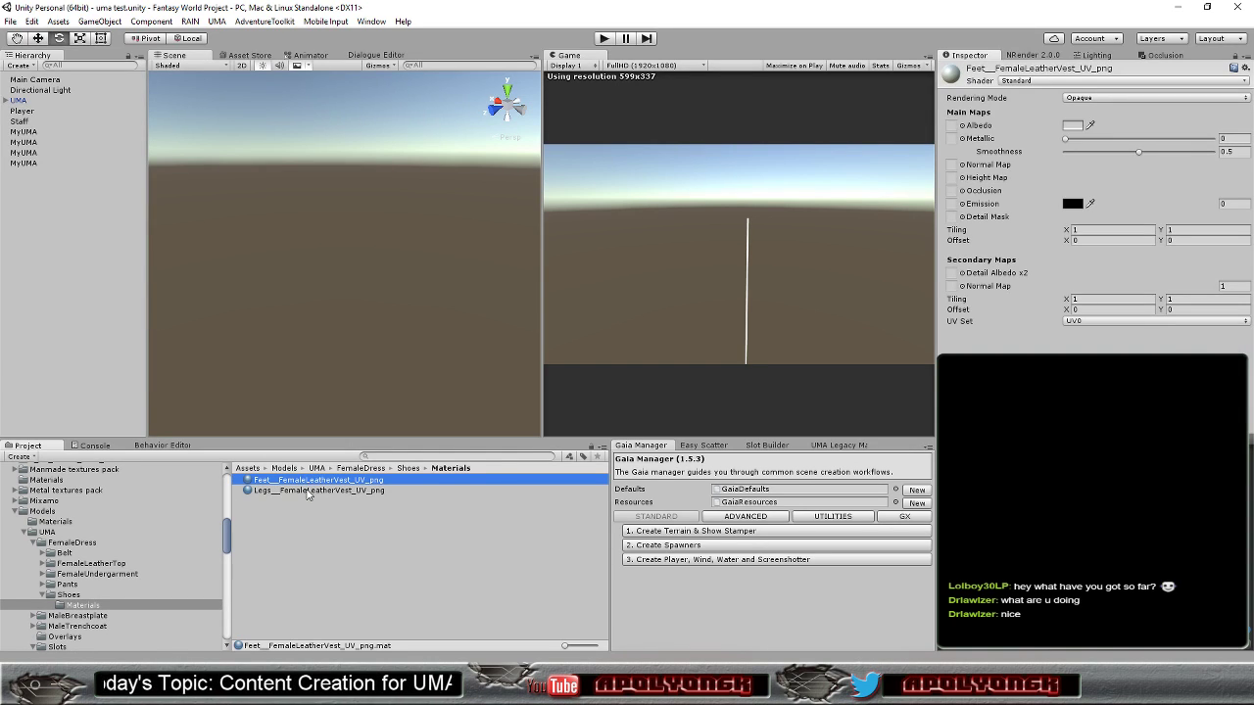
pyautogui.click(307, 493)
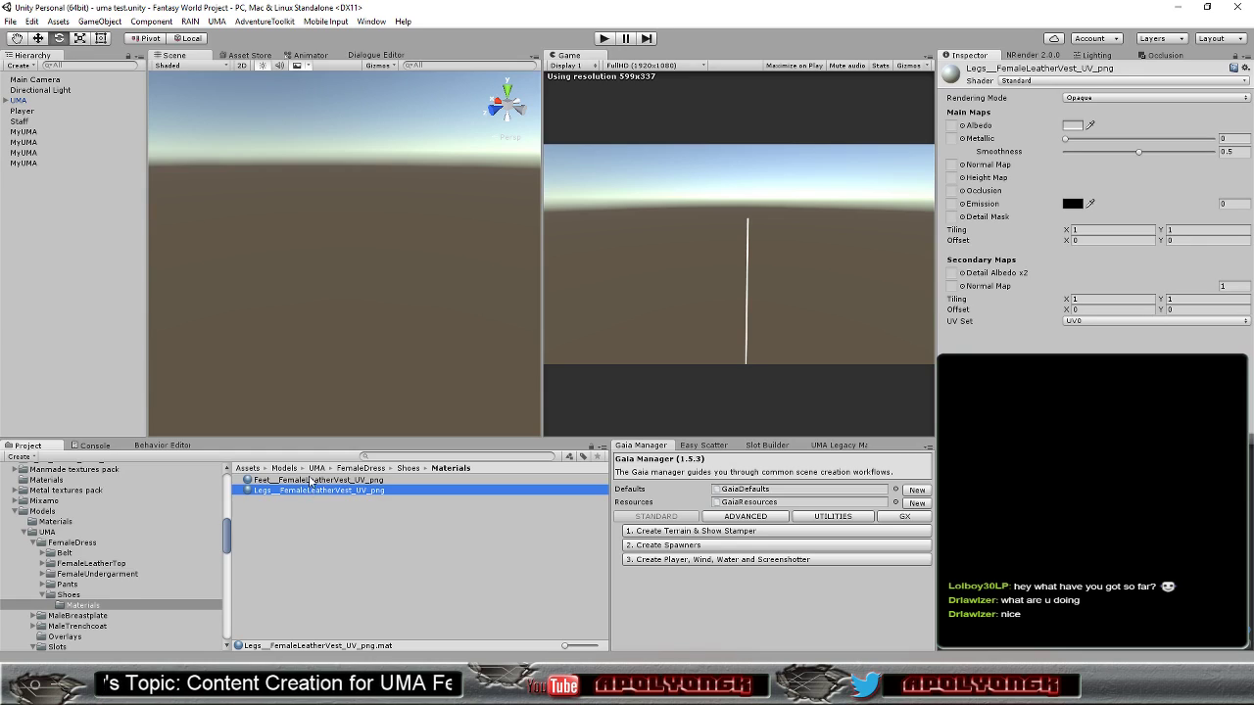
pyautogui.click(310, 482)
pyautogui.click(306, 493)
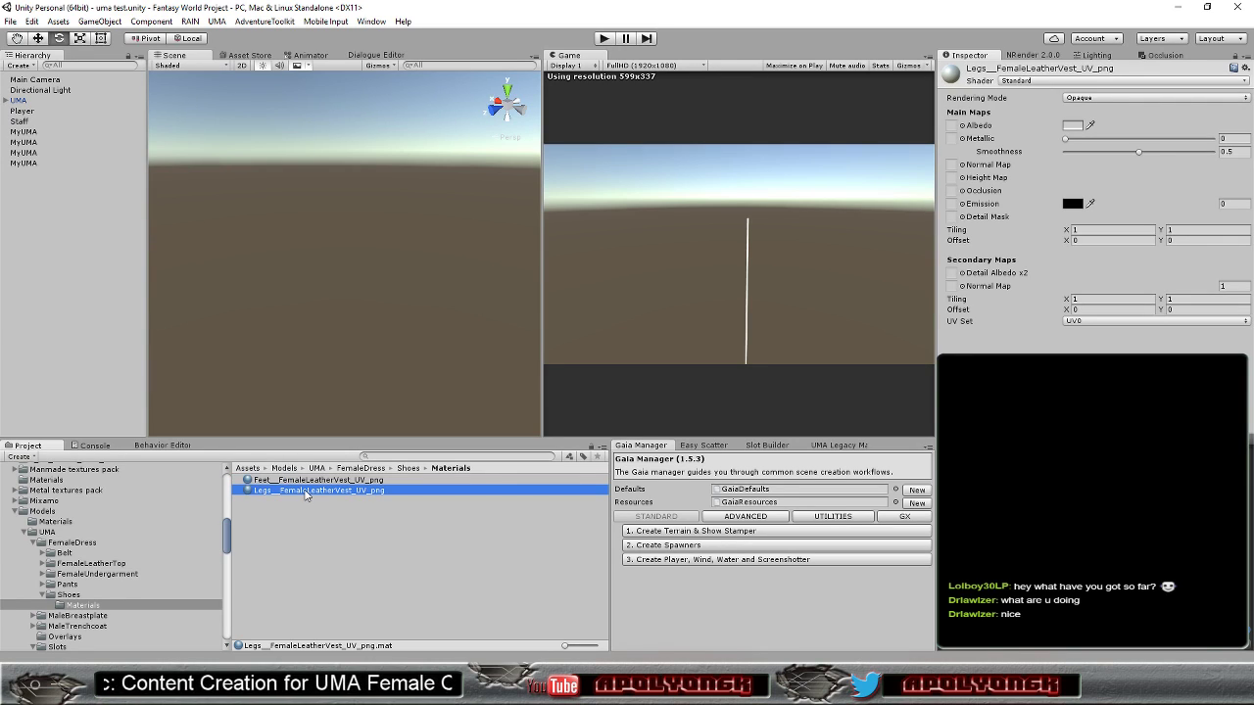
pyautogui.click(300, 481)
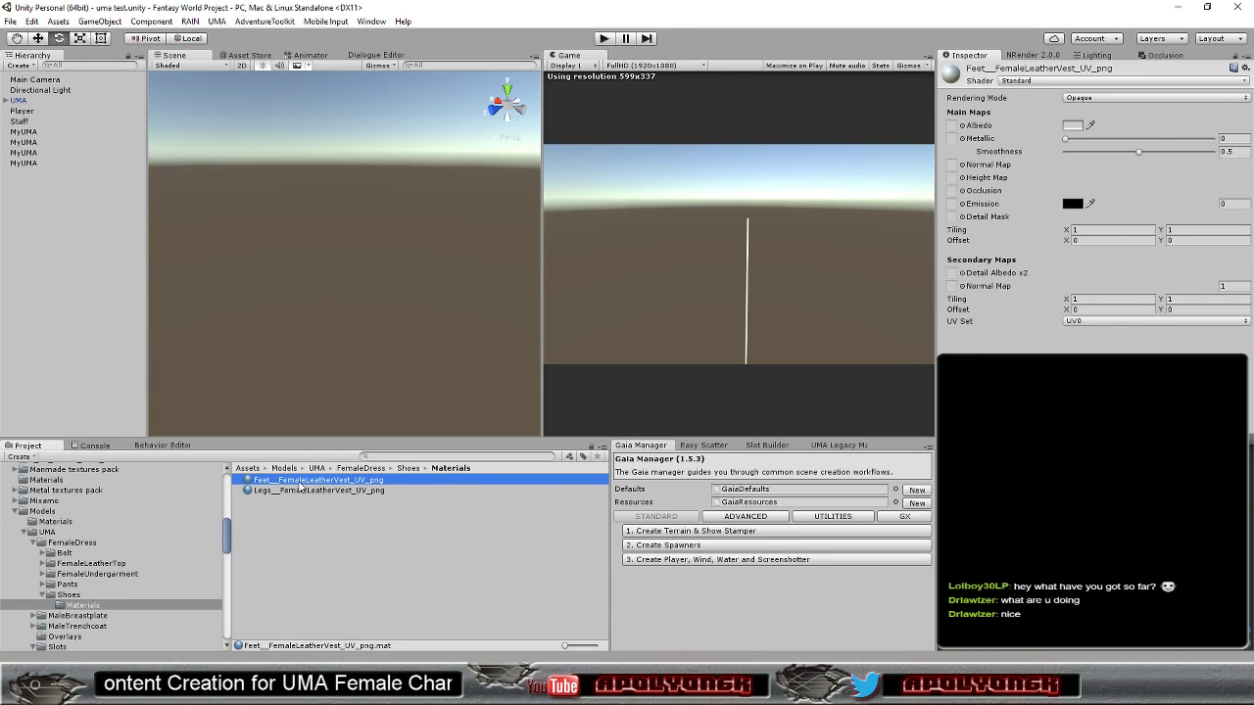
pyautogui.click(302, 493)
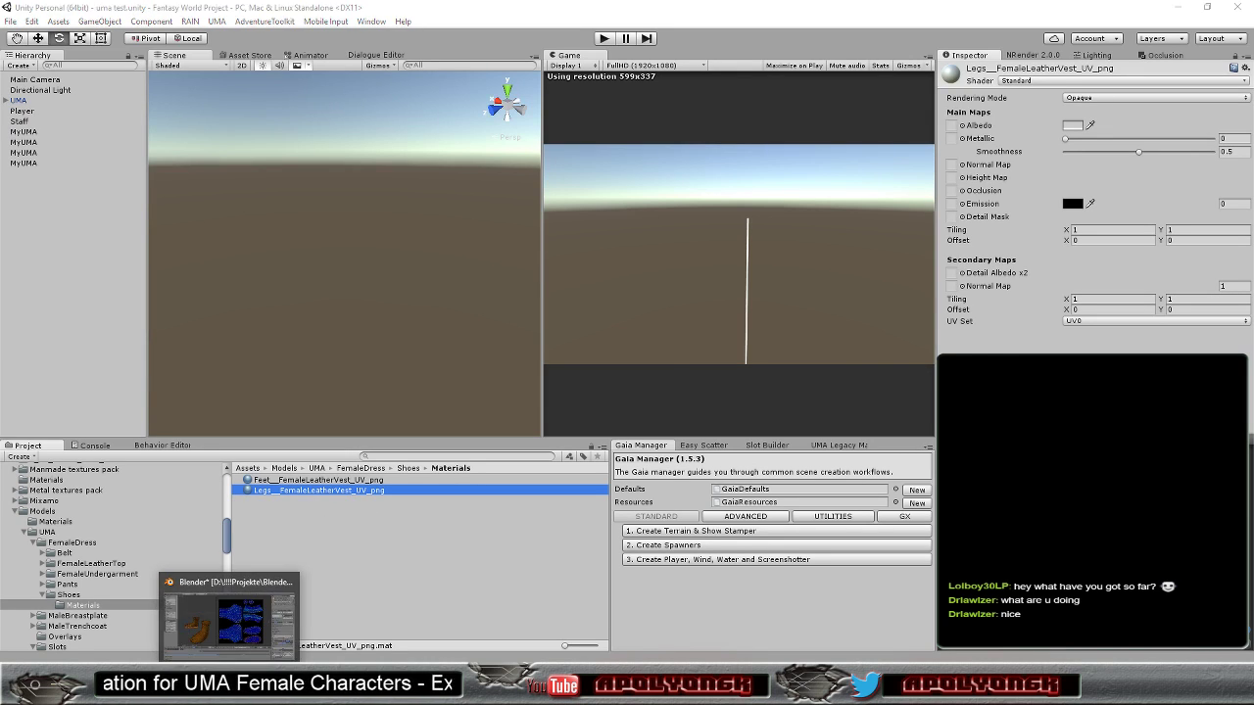
pyautogui.click(235, 615)
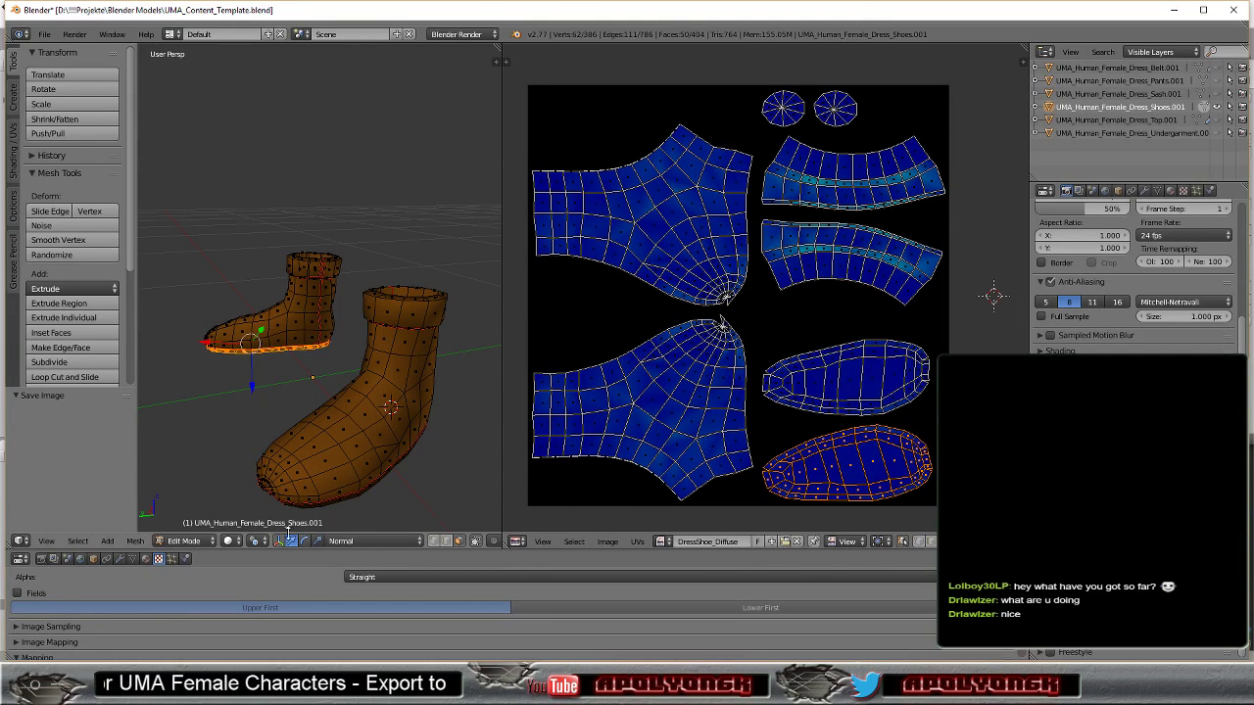
# Switch to Object Mode, widen the viewport, and unhide and select the dress shoes object
pyautogui.click(177, 546)
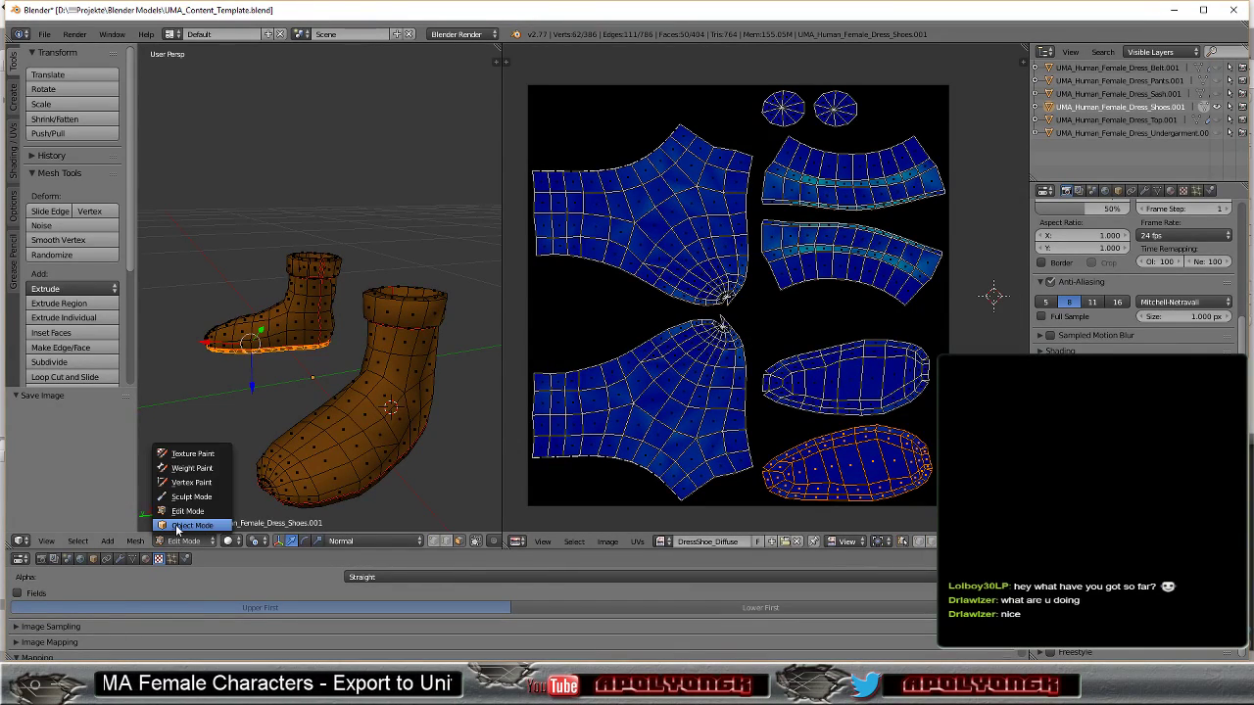
pyautogui.click(178, 527)
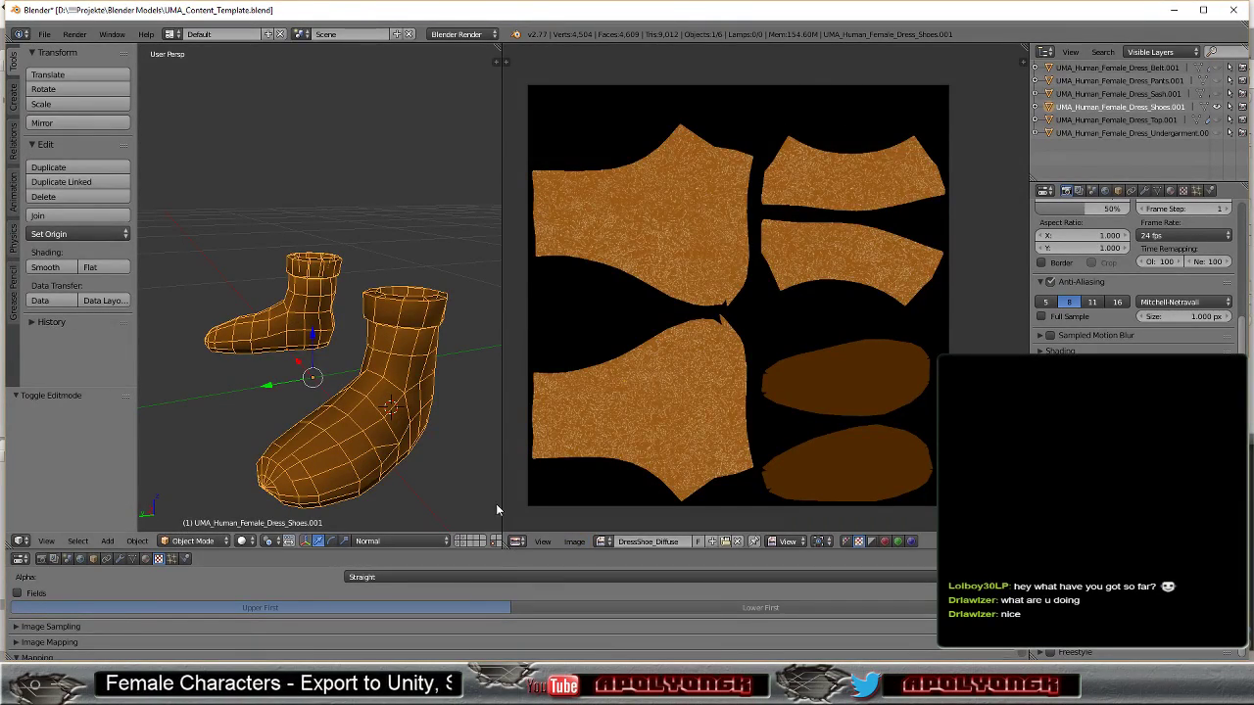
pyautogui.moveTo(504, 504); pyautogui.dragTo(662, 501)
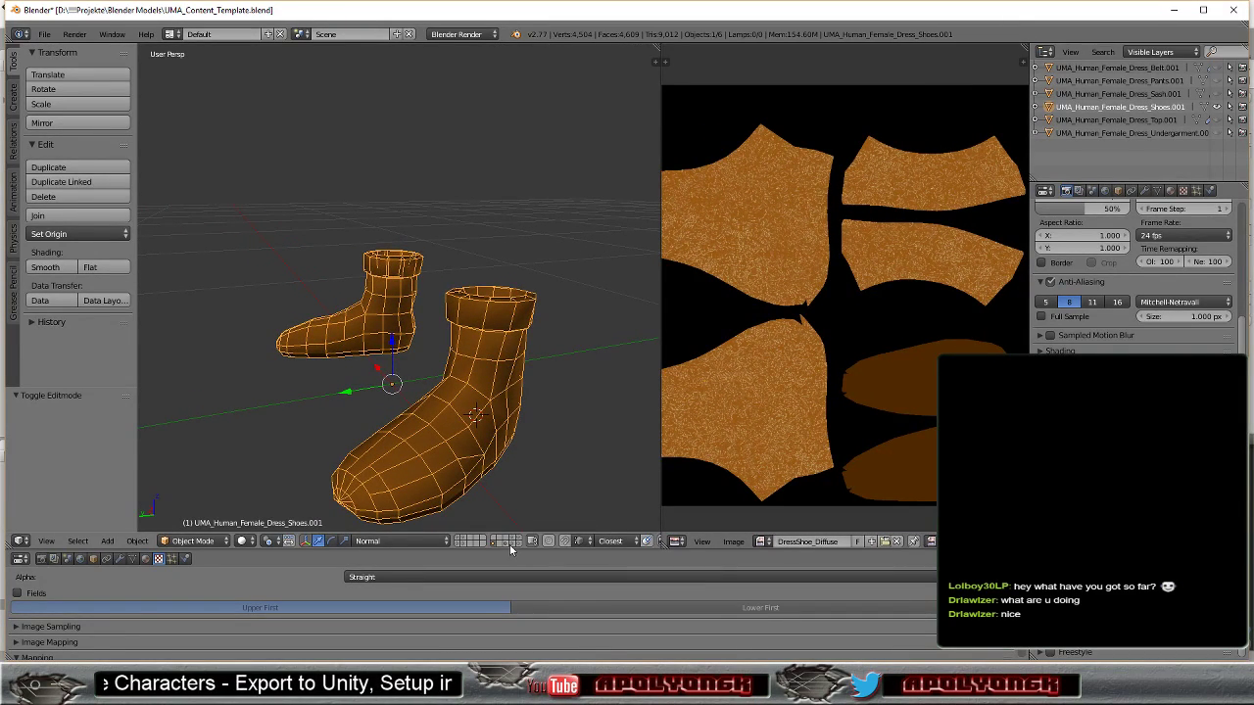
pyautogui.click(510, 547)
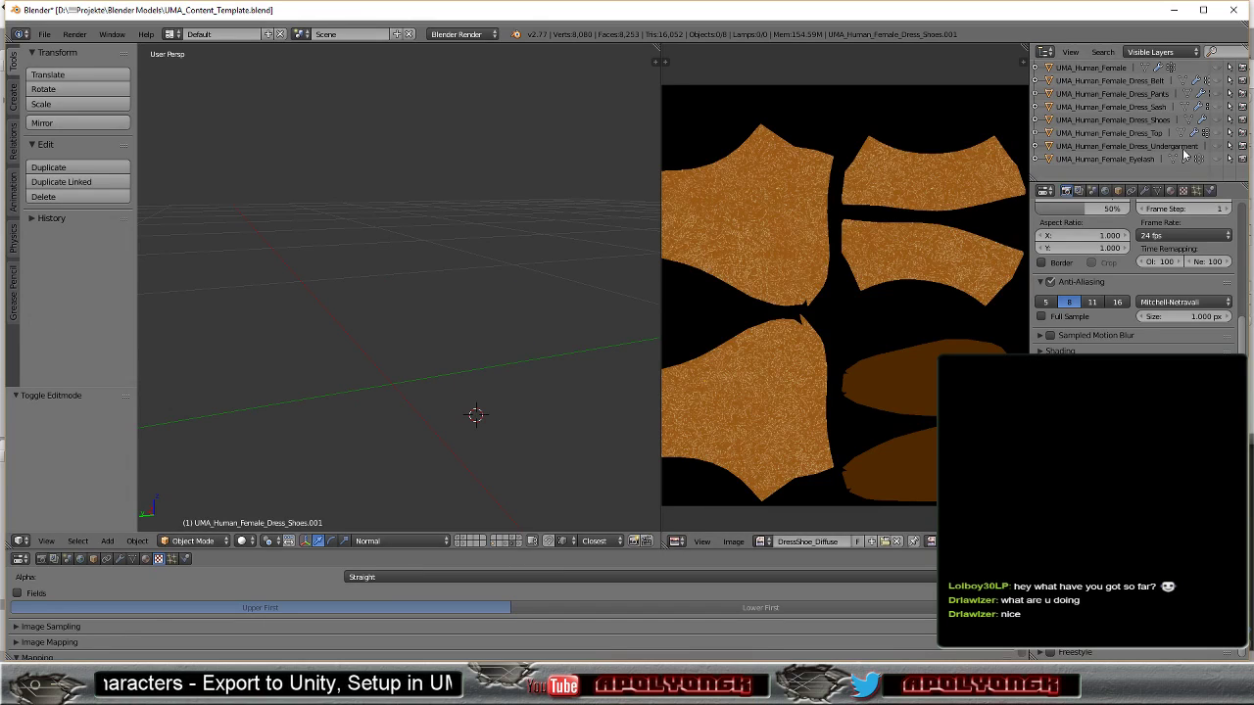
pyautogui.click(1220, 119)
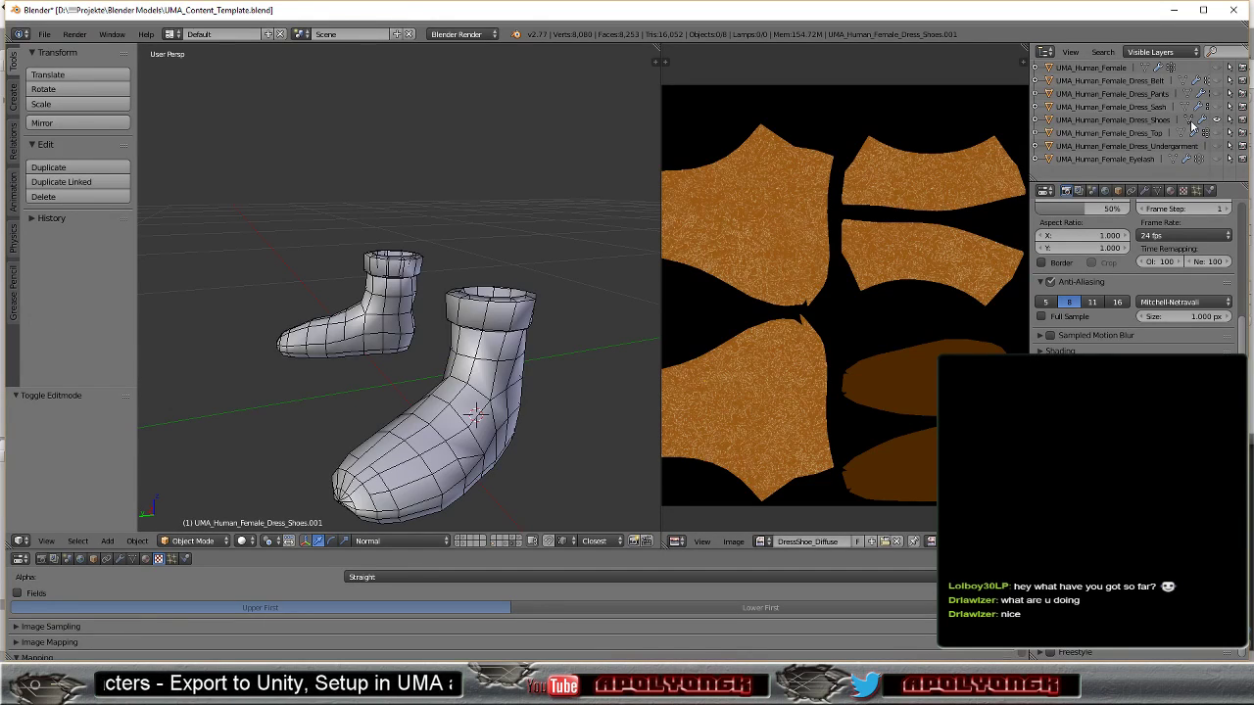
pyautogui.click(1099, 122)
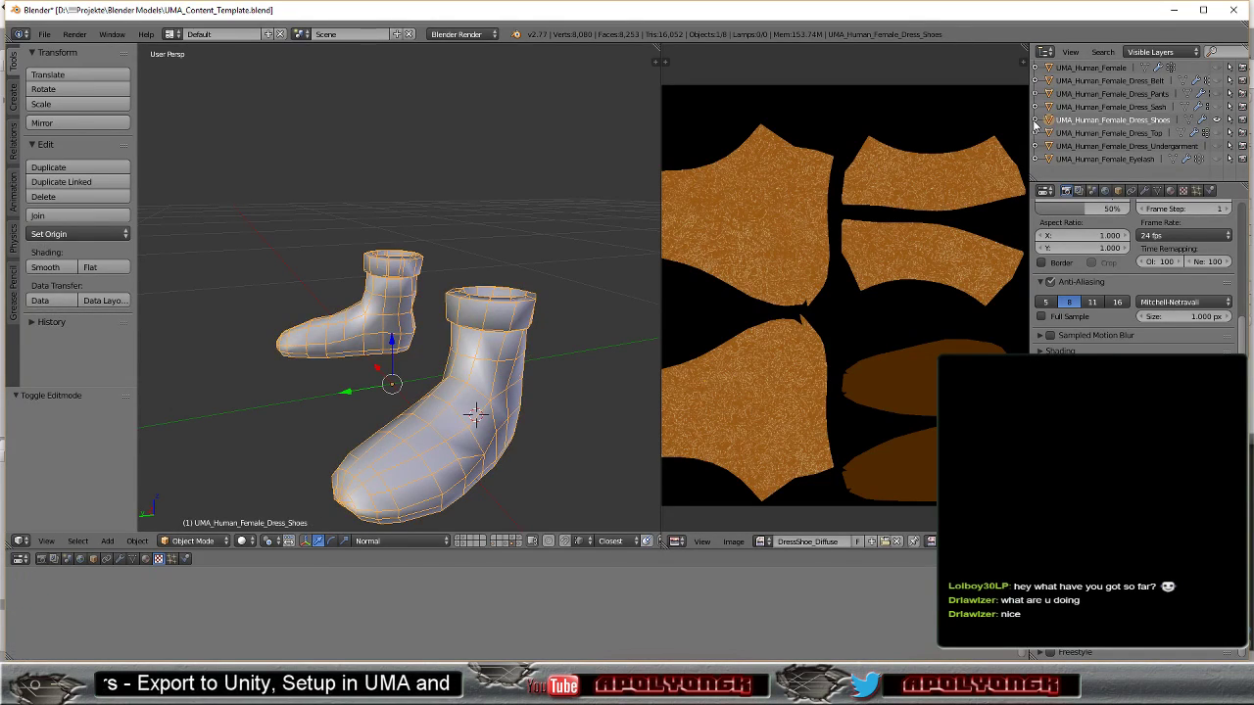
# Expand the dress shoes in the Outliner to review its materials, then collapse the material entries
pyautogui.click(1035, 121)
pyautogui.click(1051, 135)
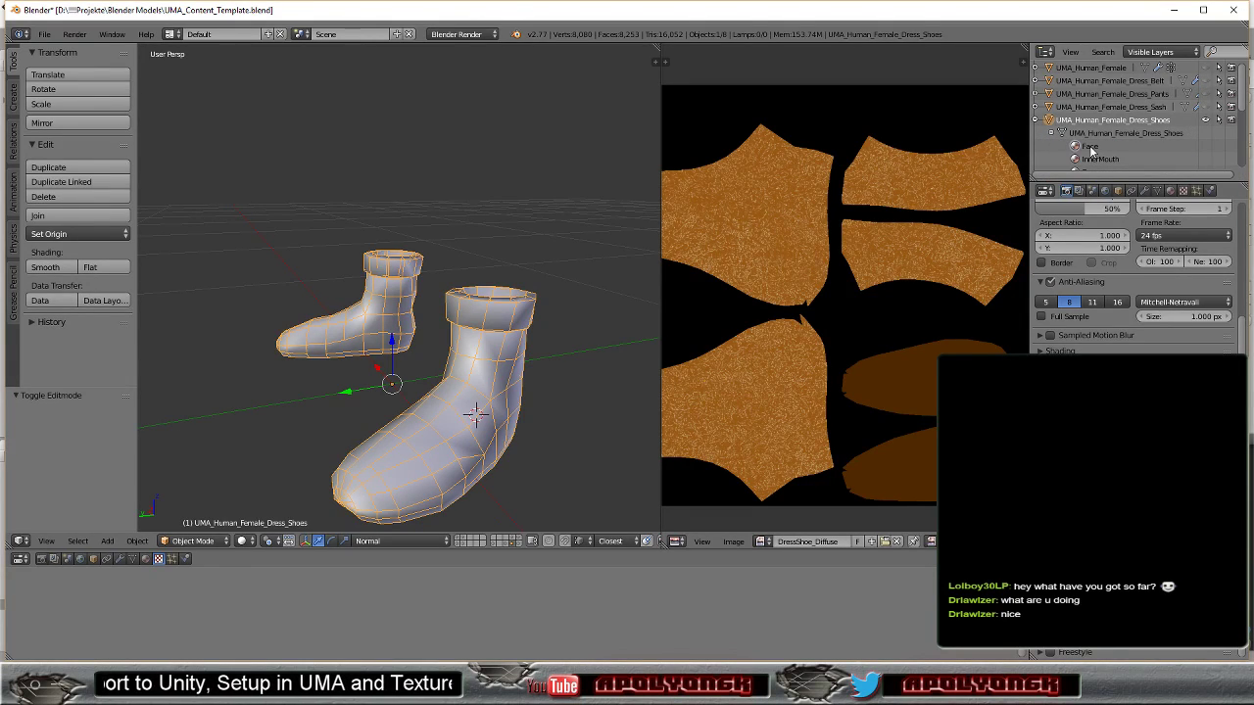
pyautogui.scroll(-2, 1092, 150)
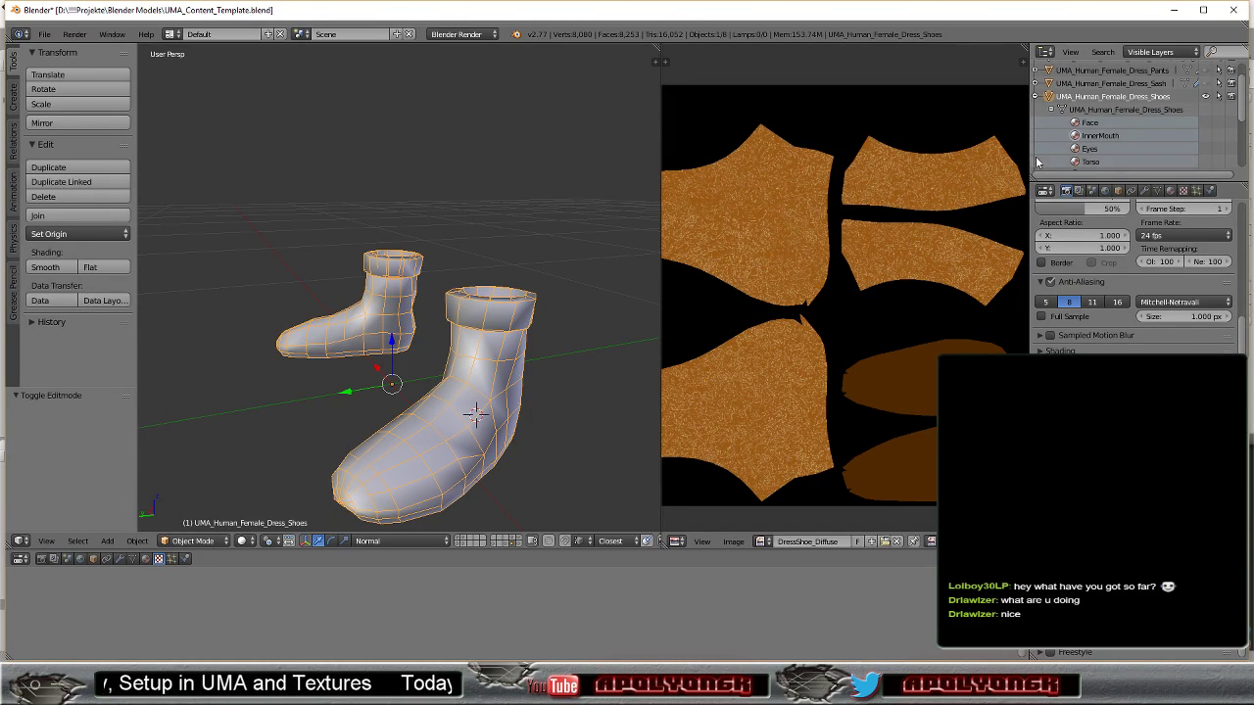
pyautogui.scroll(-2, 1044, 164)
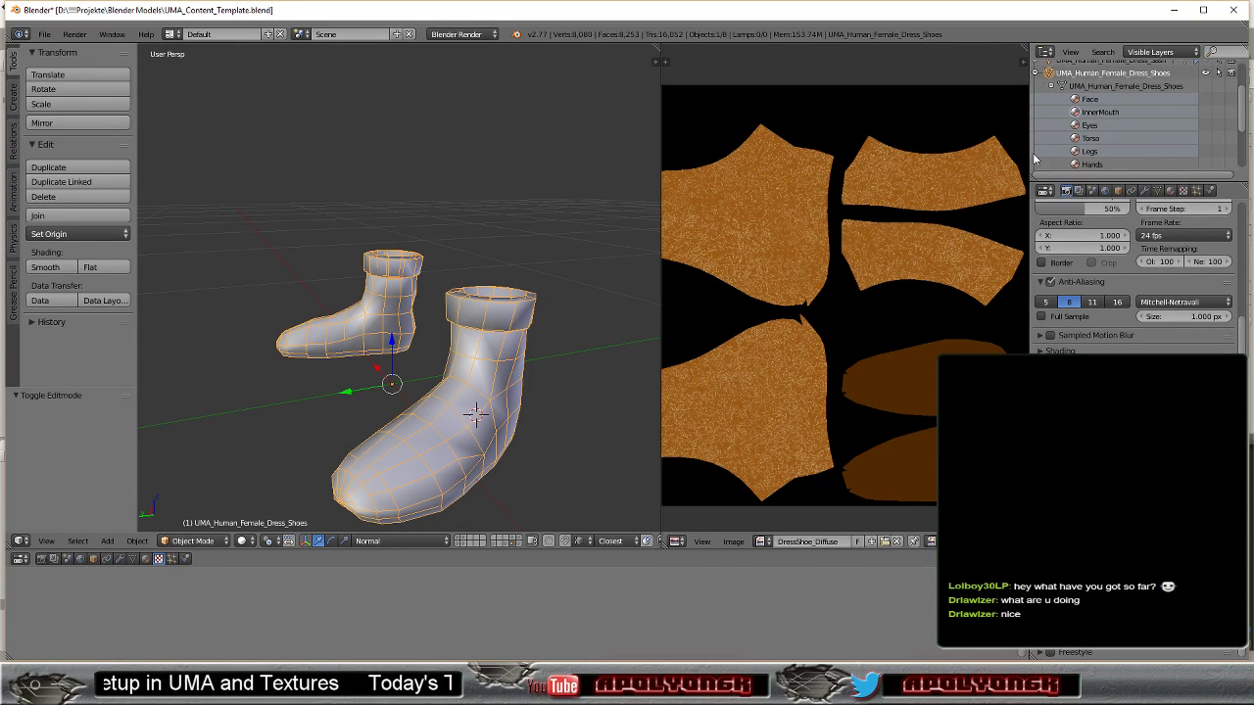
pyautogui.scroll(-2, 1062, 147)
pyautogui.scroll(2, 1062, 145)
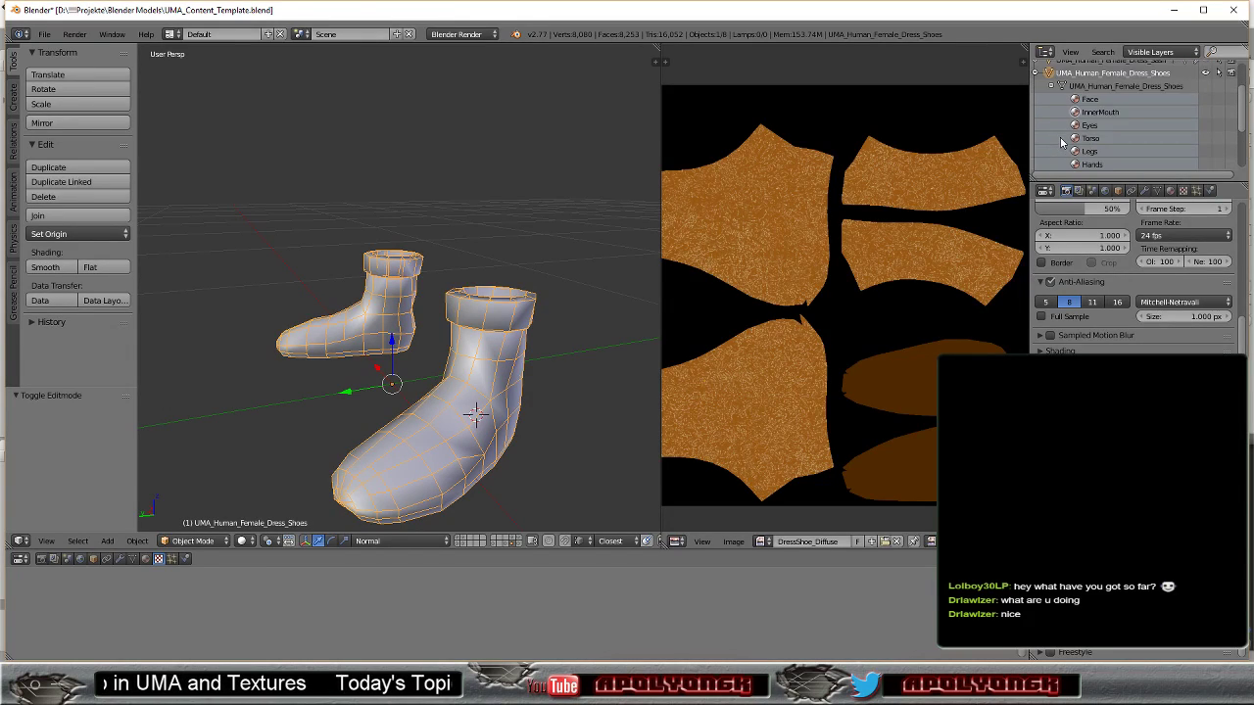
pyautogui.scroll(-2, 1062, 143)
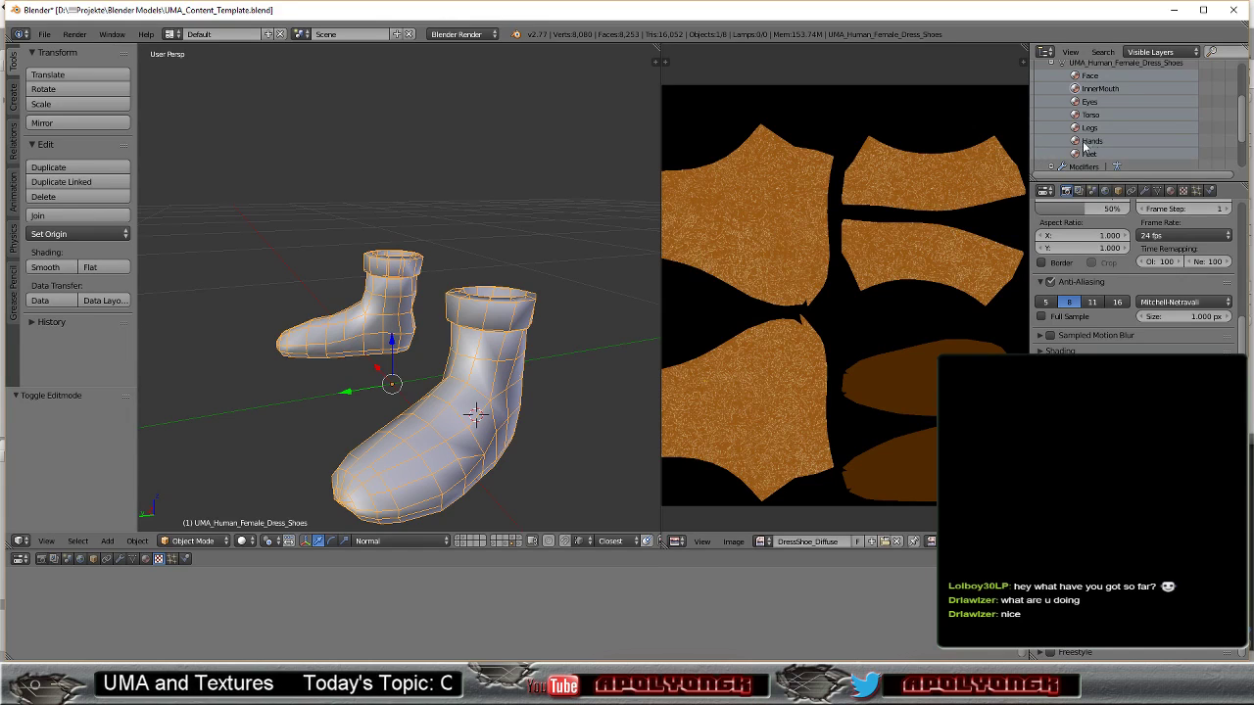
pyautogui.scroll(2, 1110, 144)
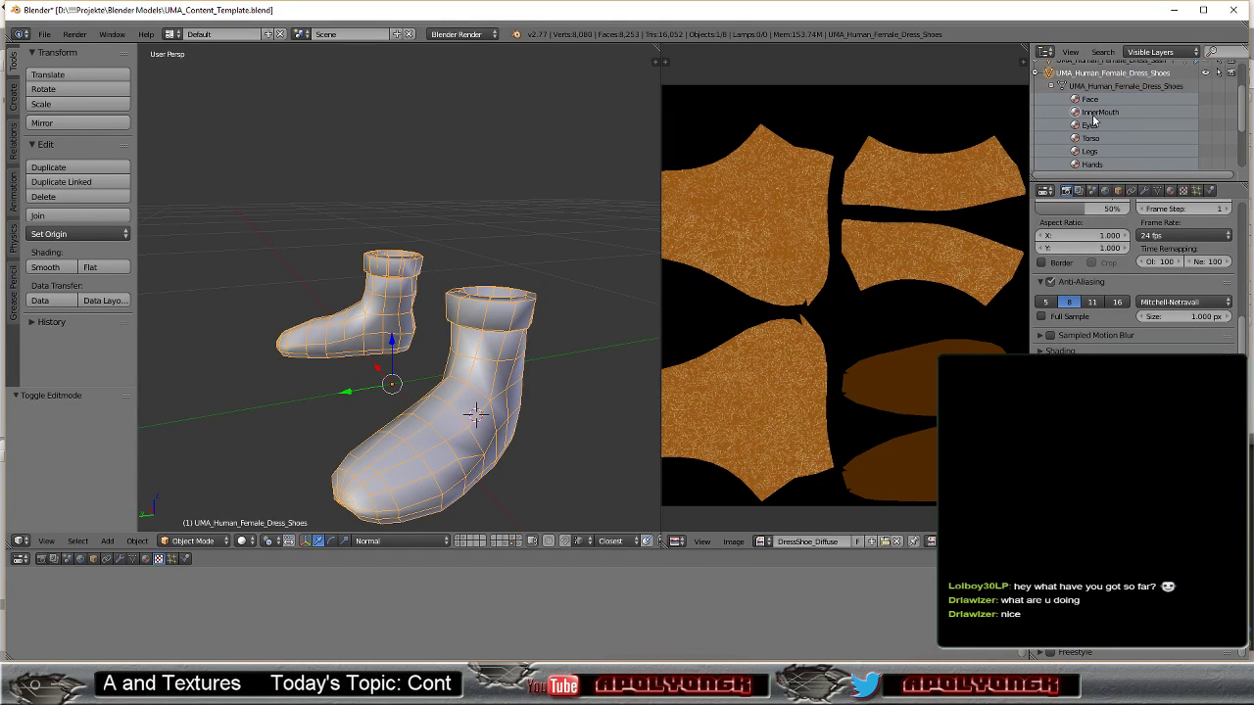
pyautogui.rightClick(1094, 119)
pyautogui.click(1064, 116)
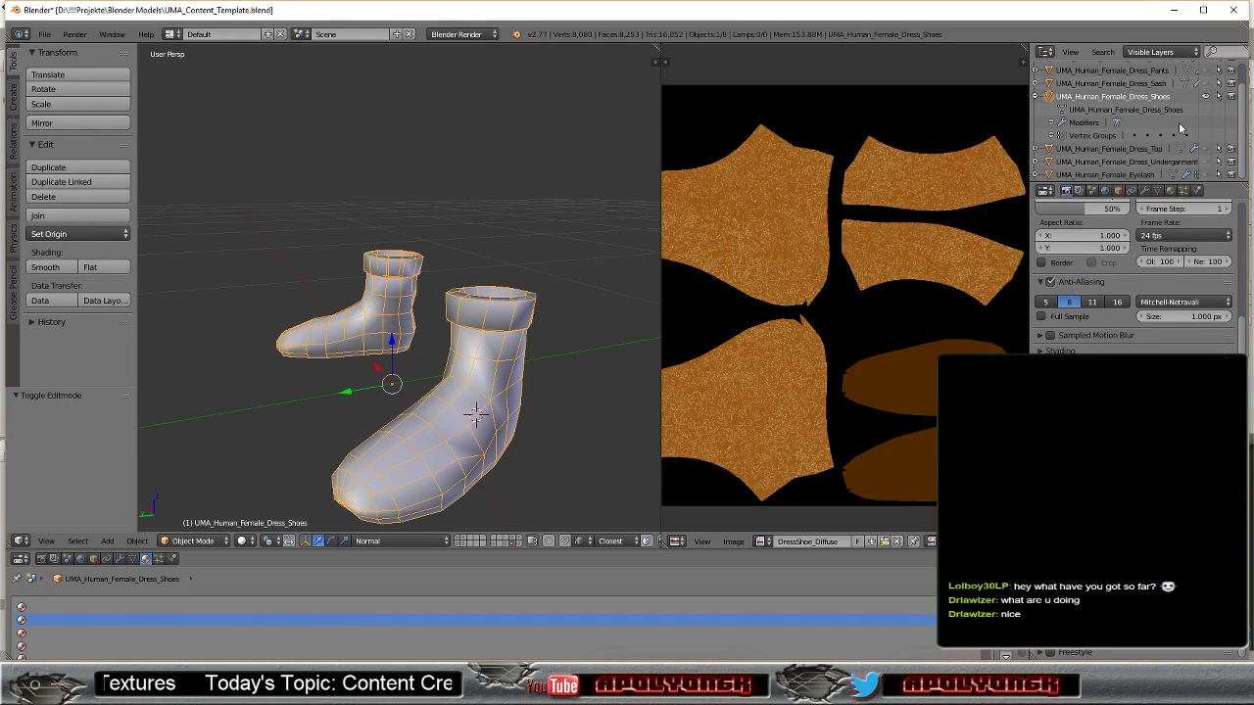
# Enter Edit Mode on the shoes to check their UV layout and material settings
pyautogui.click(1112, 111)
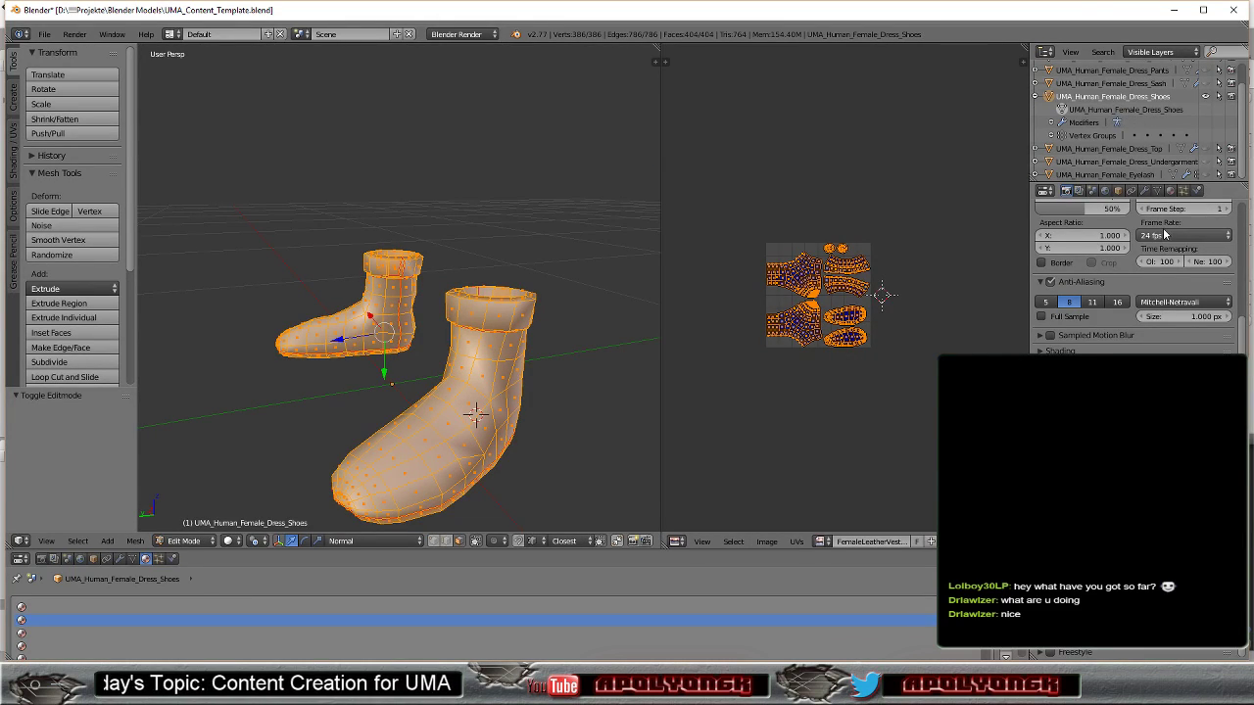
pyautogui.scroll(3, 1134, 346)
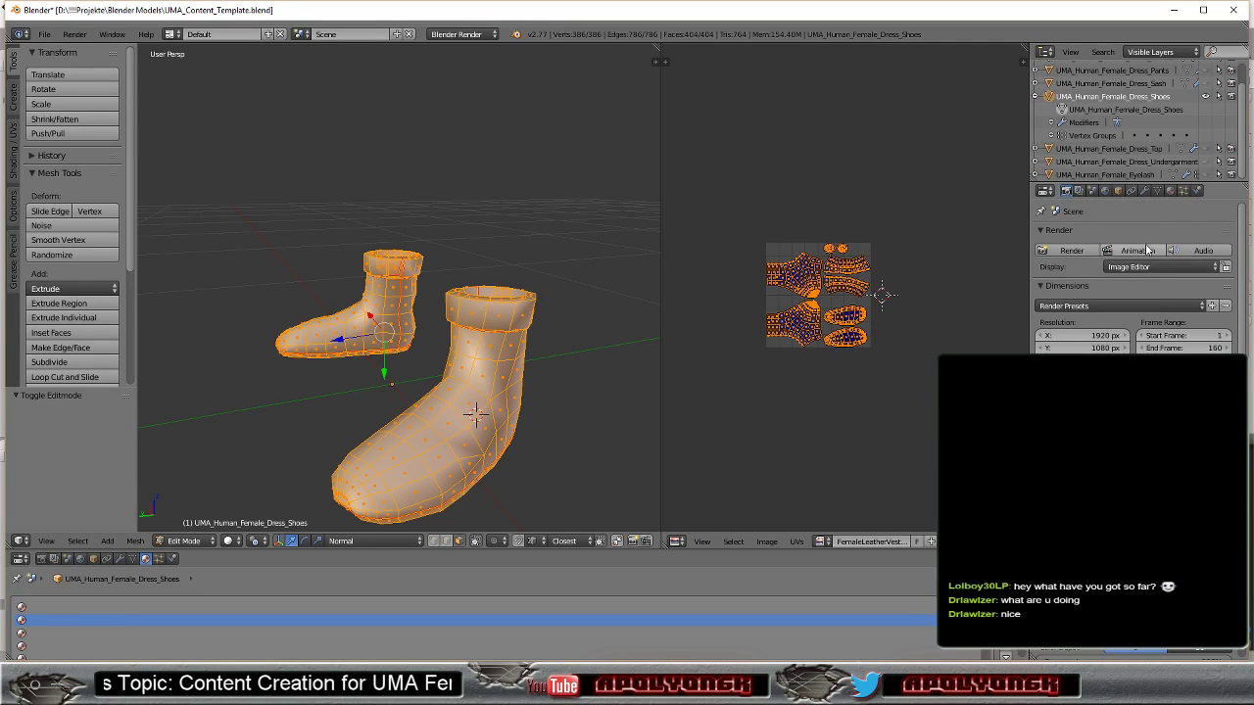
pyautogui.click(1172, 192)
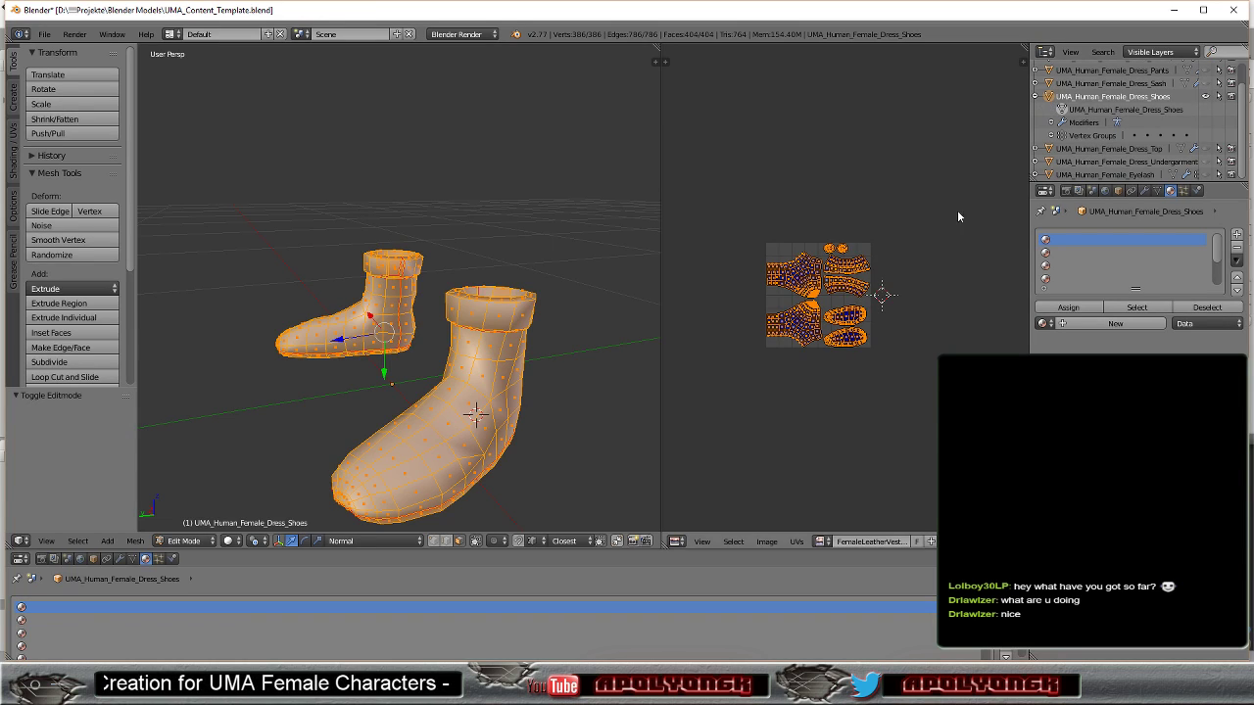
# Return to Object Mode, unhide the rig, and add UMA_Female_Rig to the selection as active
pyautogui.click(158, 547)
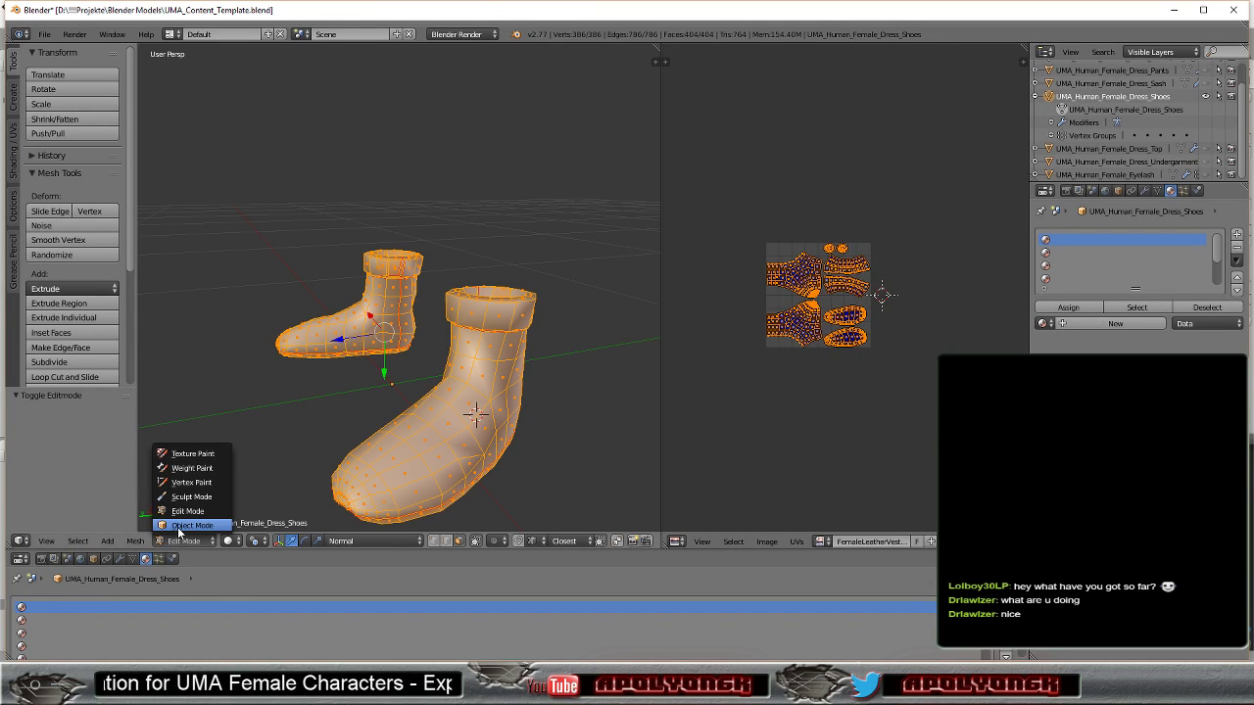
pyautogui.click(176, 521)
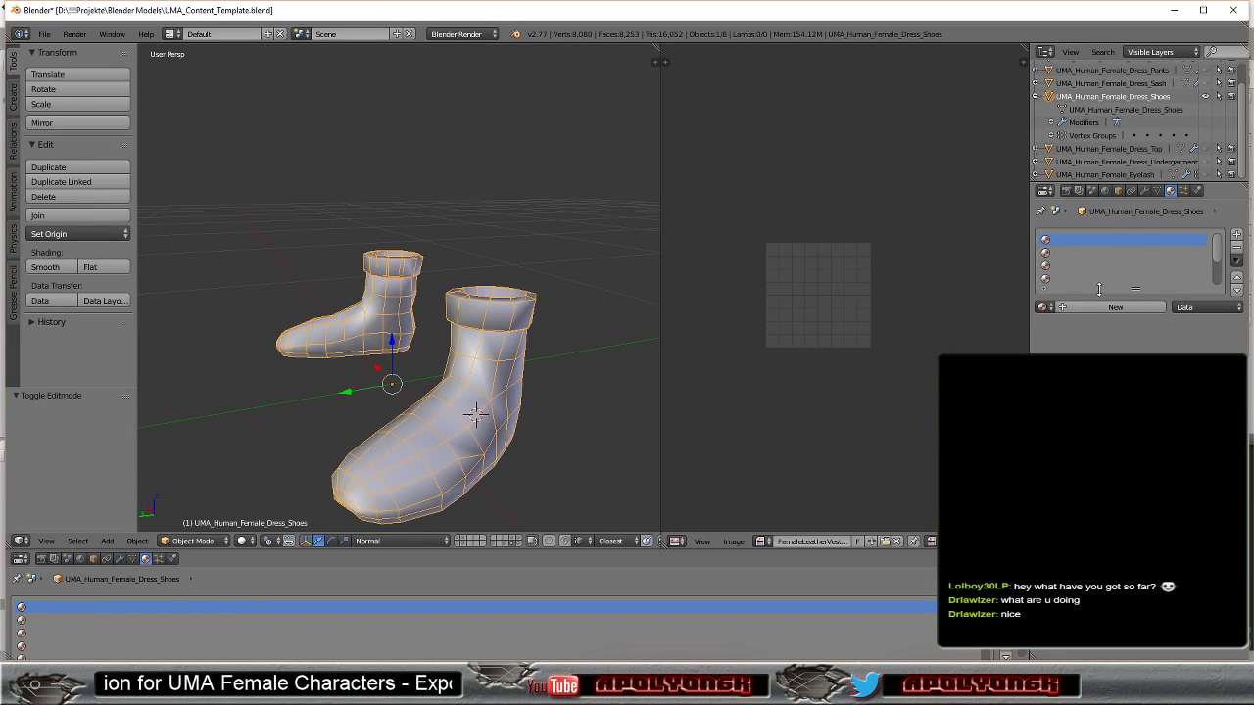
pyautogui.click(1036, 97)
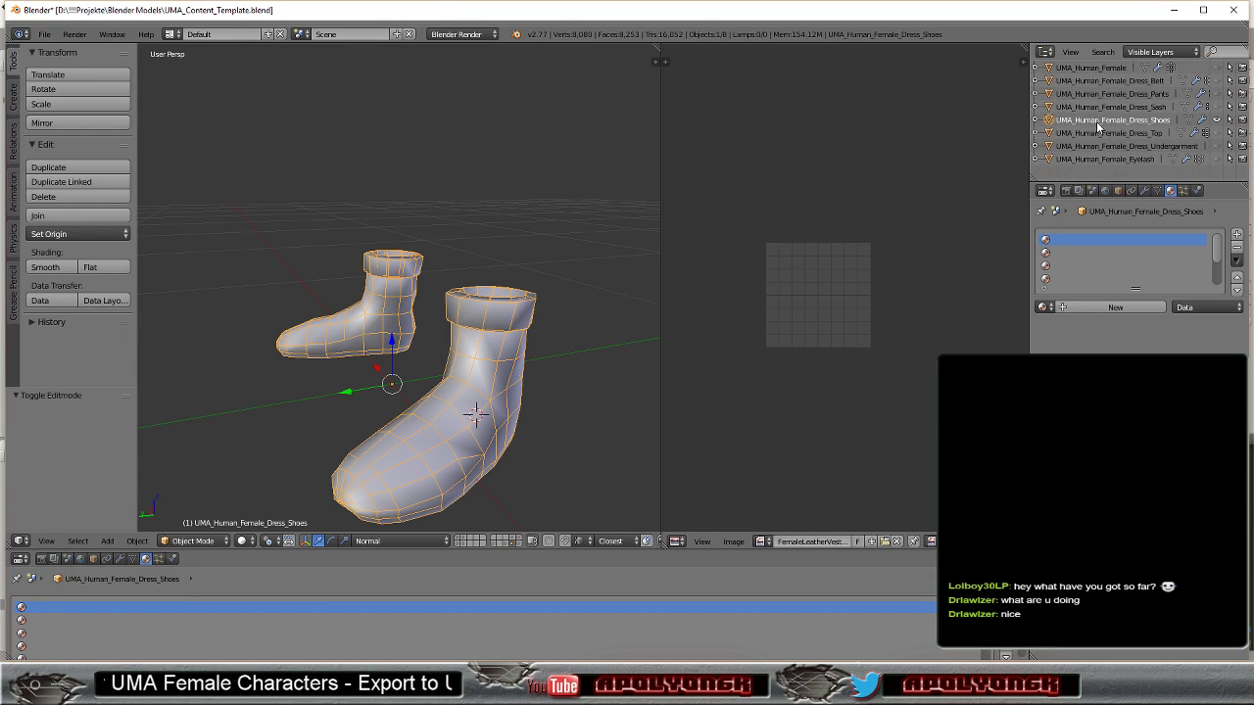
pyautogui.keyDown('shift'); pyautogui.click(510, 542); pyautogui.keyUp('shift')
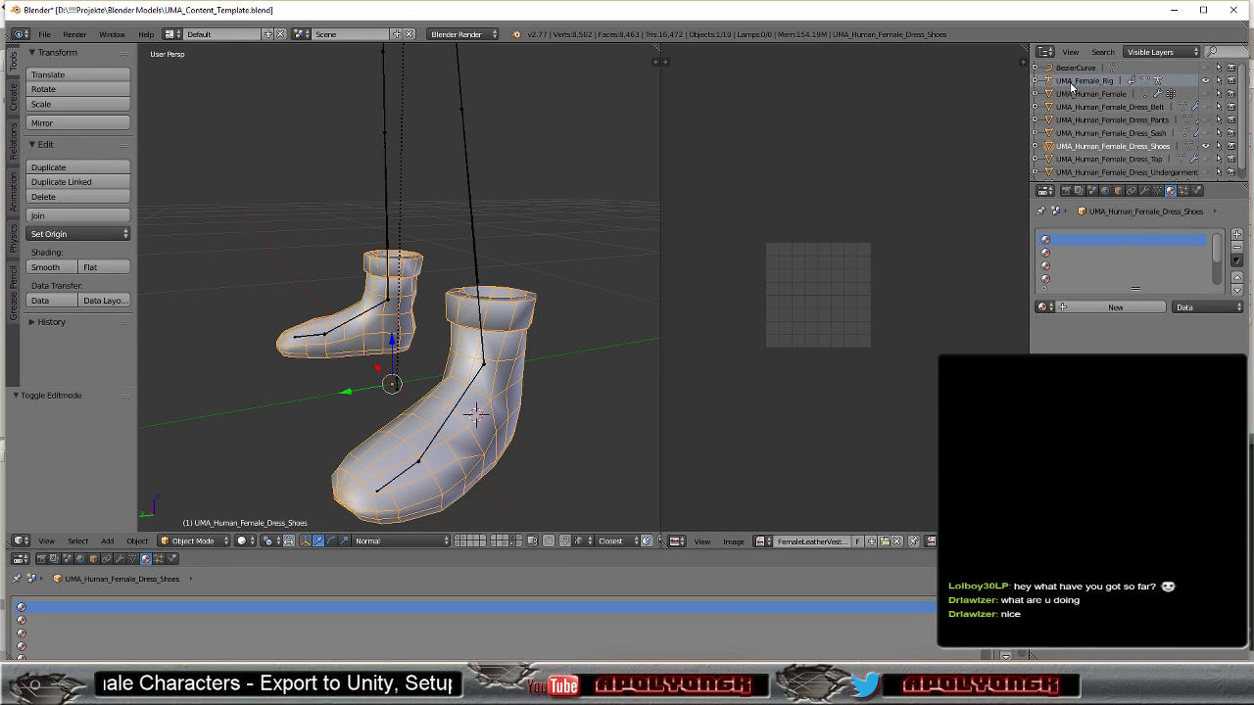
pyautogui.keyDown('ctrl'); pyautogui.click(1071, 82); pyautogui.keyUp('ctrl')
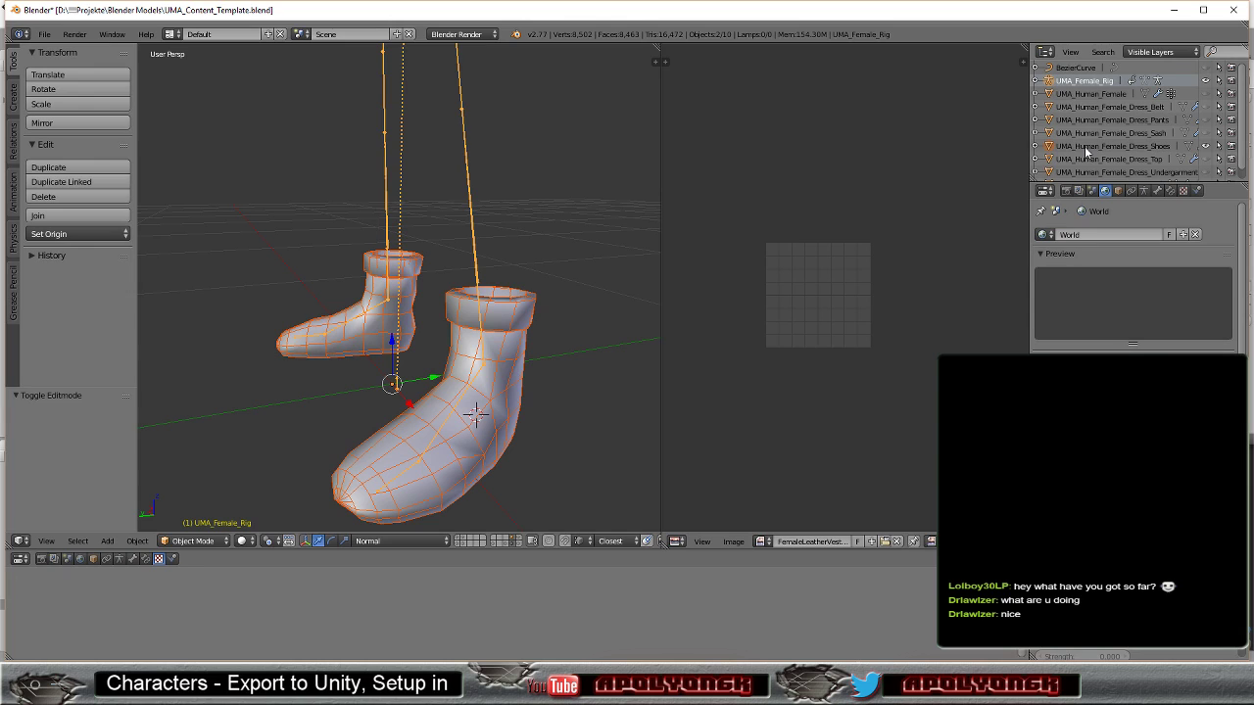
pyautogui.scroll(-4, 608, 174)
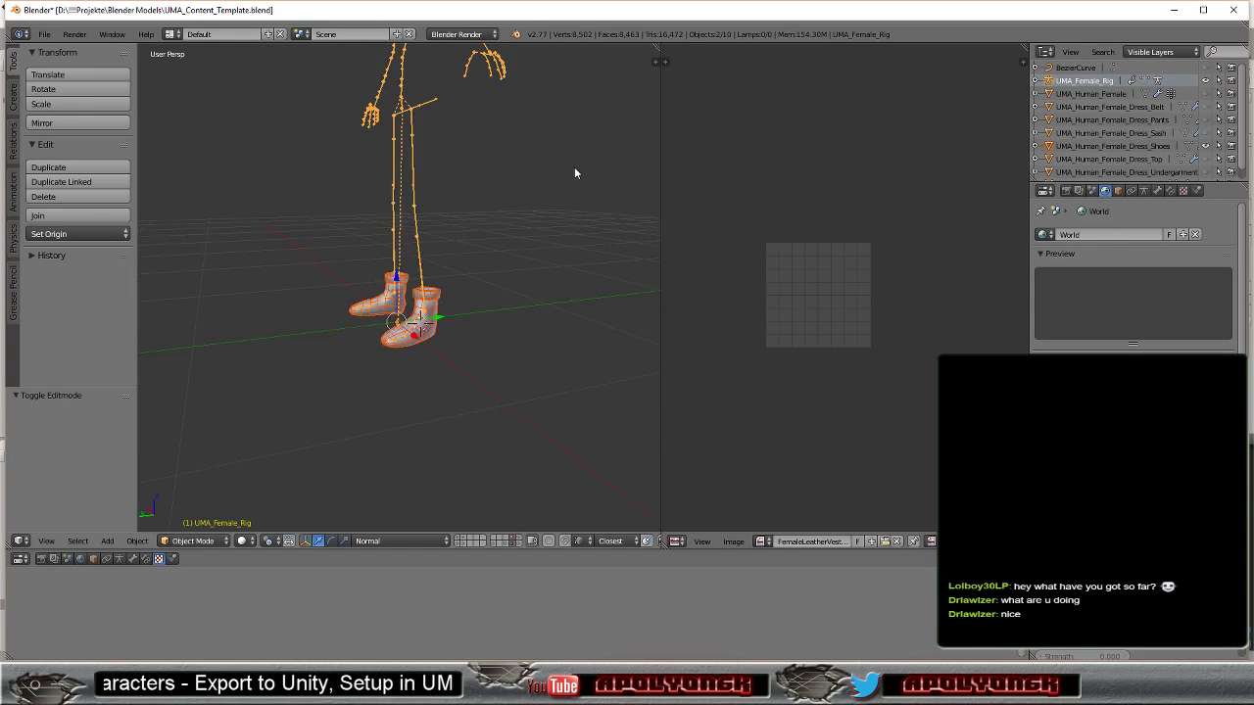
pyautogui.scroll(-2, 549, 182)
pyautogui.scroll(2, 492, 199)
pyautogui.scroll(2, 493, 199)
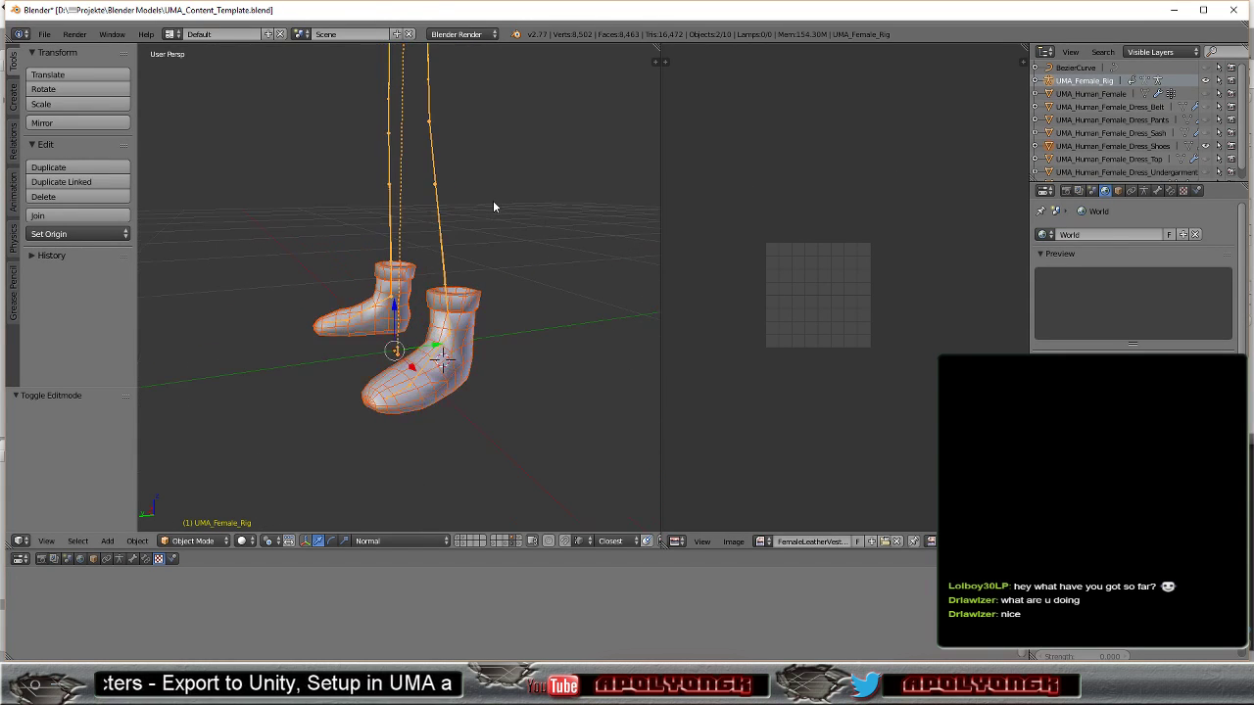
pyautogui.scroll(2, 493, 200)
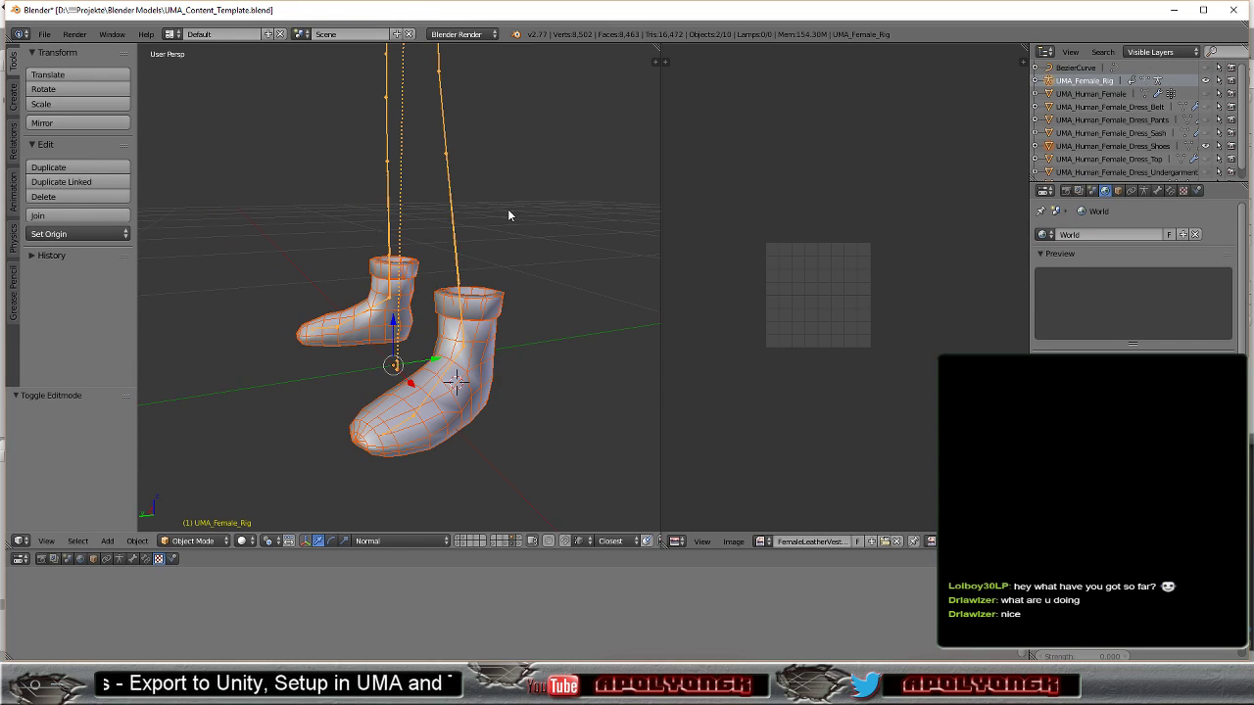
# Export the selected shoes and rig as FBX, overwriting UMA_Female_Dress_Shoes.fbx in the Blender Models folder
pyautogui.click(43, 35)
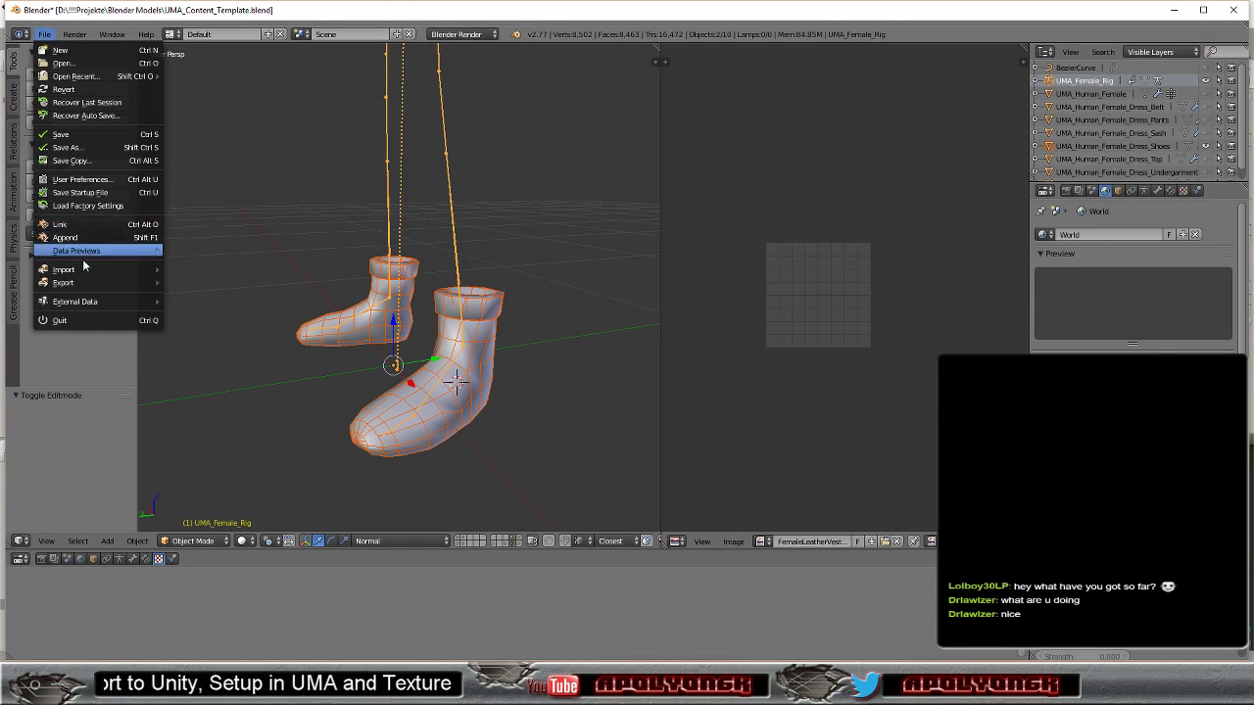
pyautogui.moveTo(64, 283)
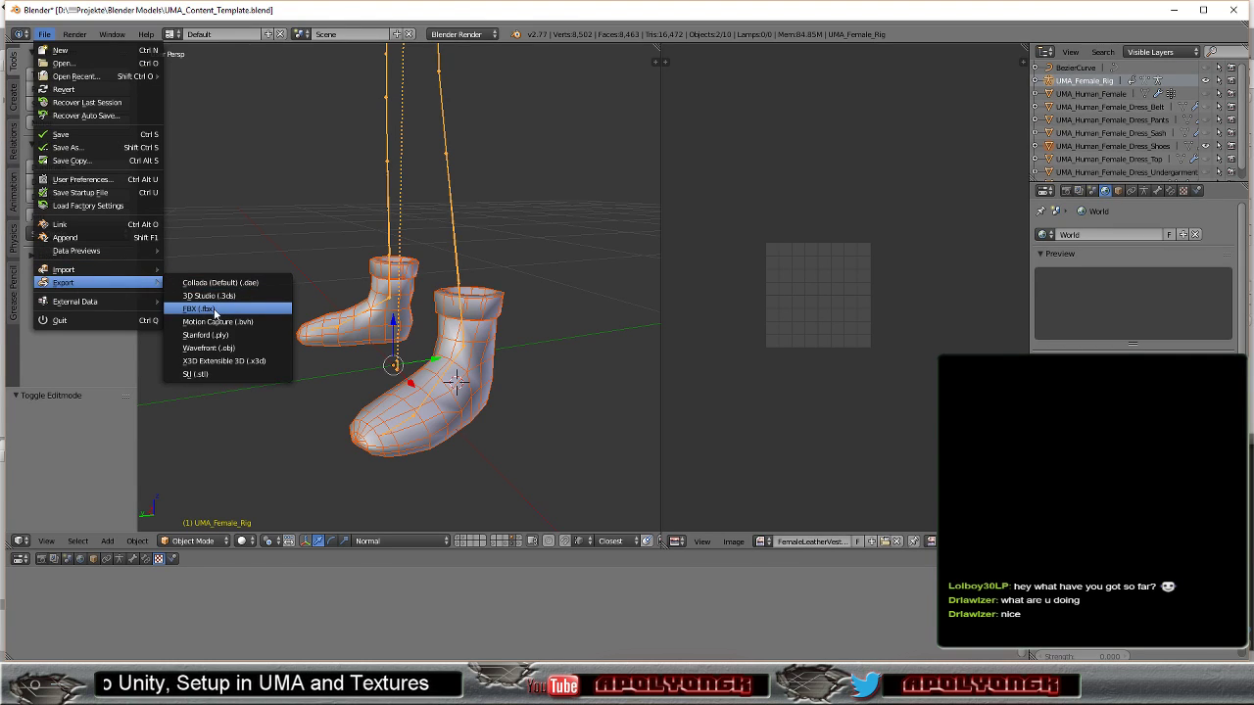
pyautogui.click(211, 308)
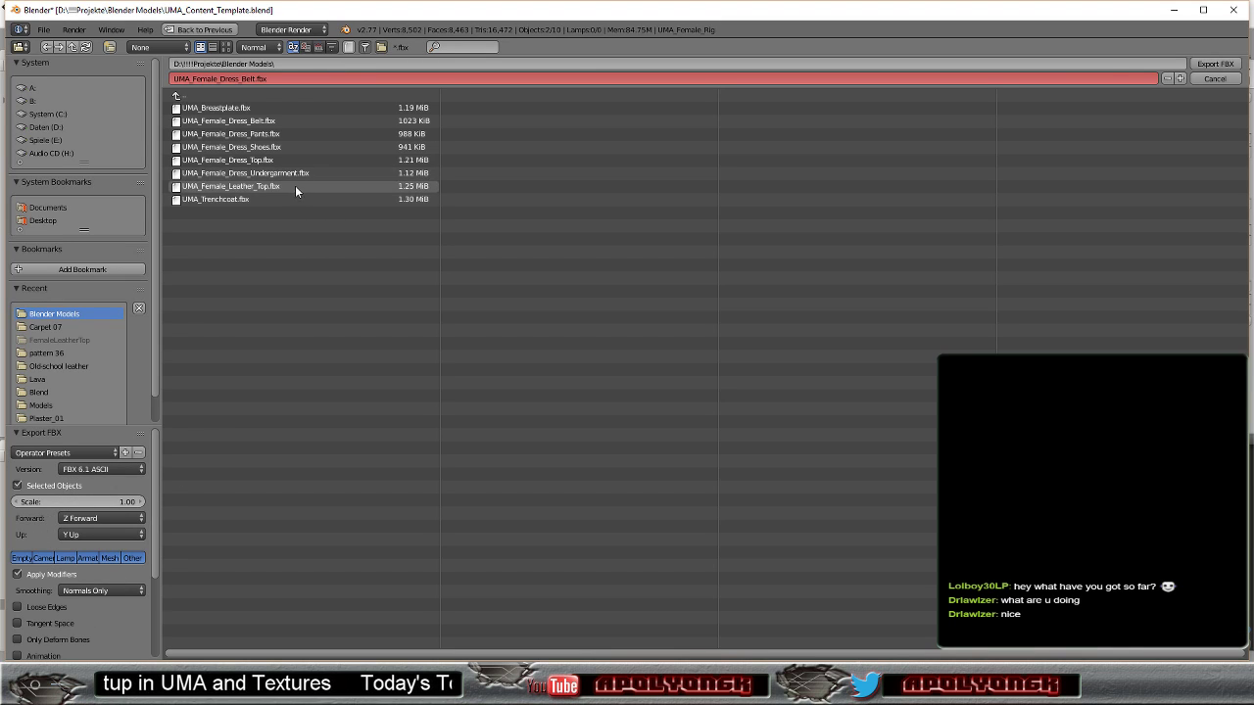
pyautogui.click(256, 147)
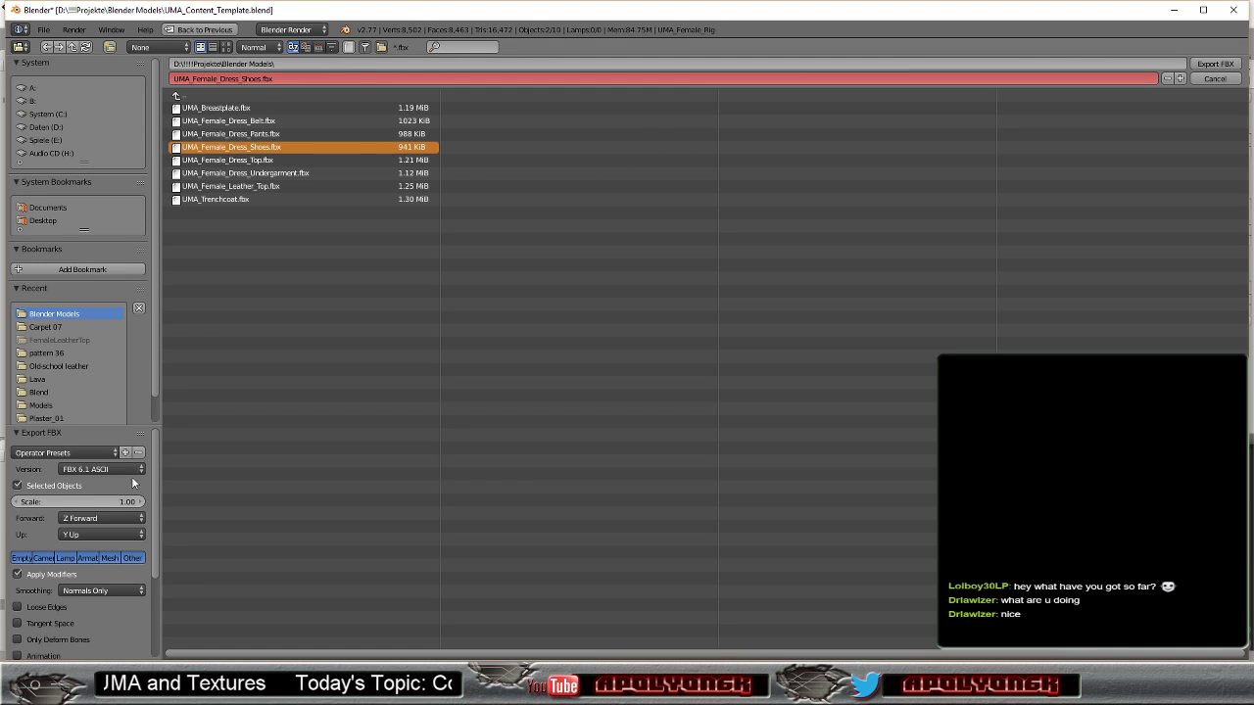
pyautogui.scroll(-2, 31, 545)
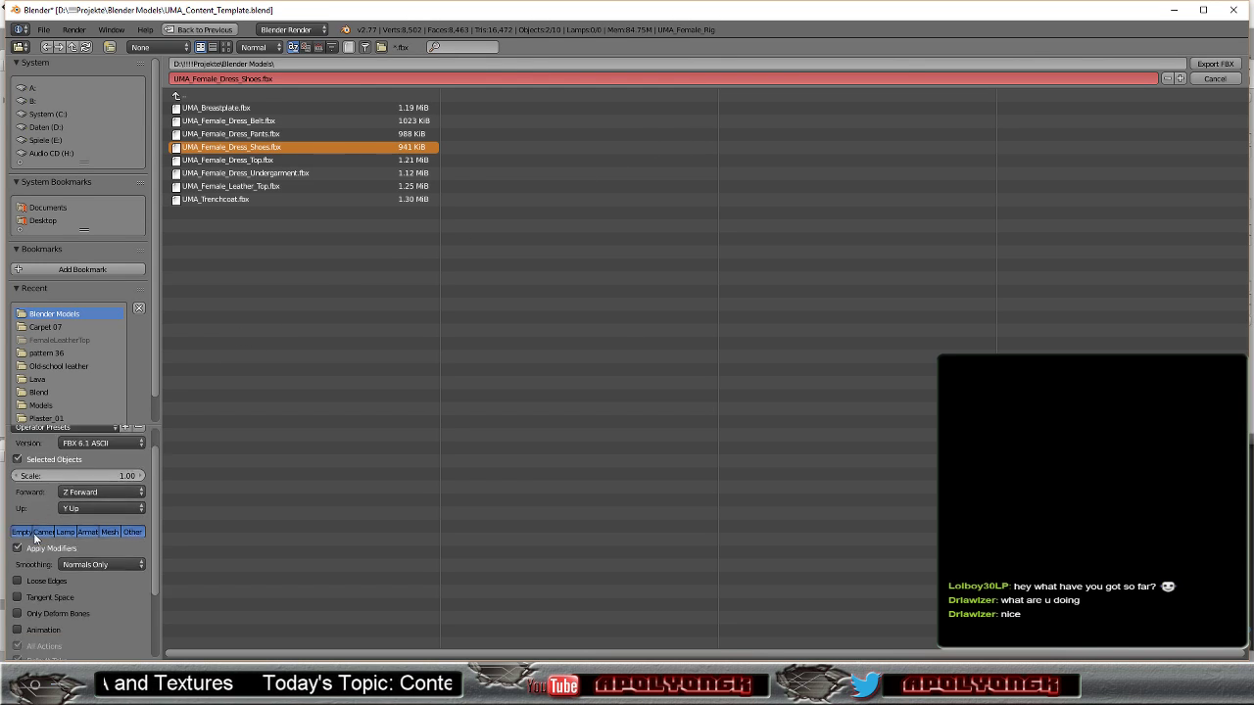
pyautogui.scroll(2, 34, 538)
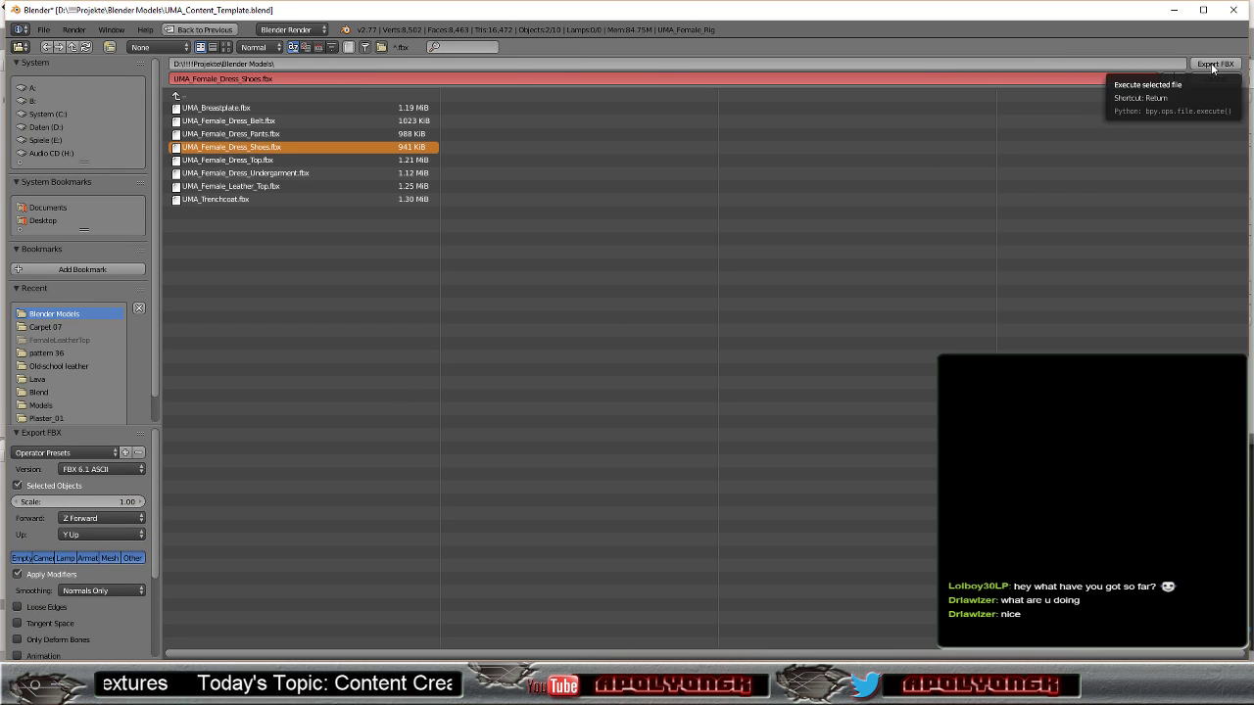
pyautogui.click(1213, 65)
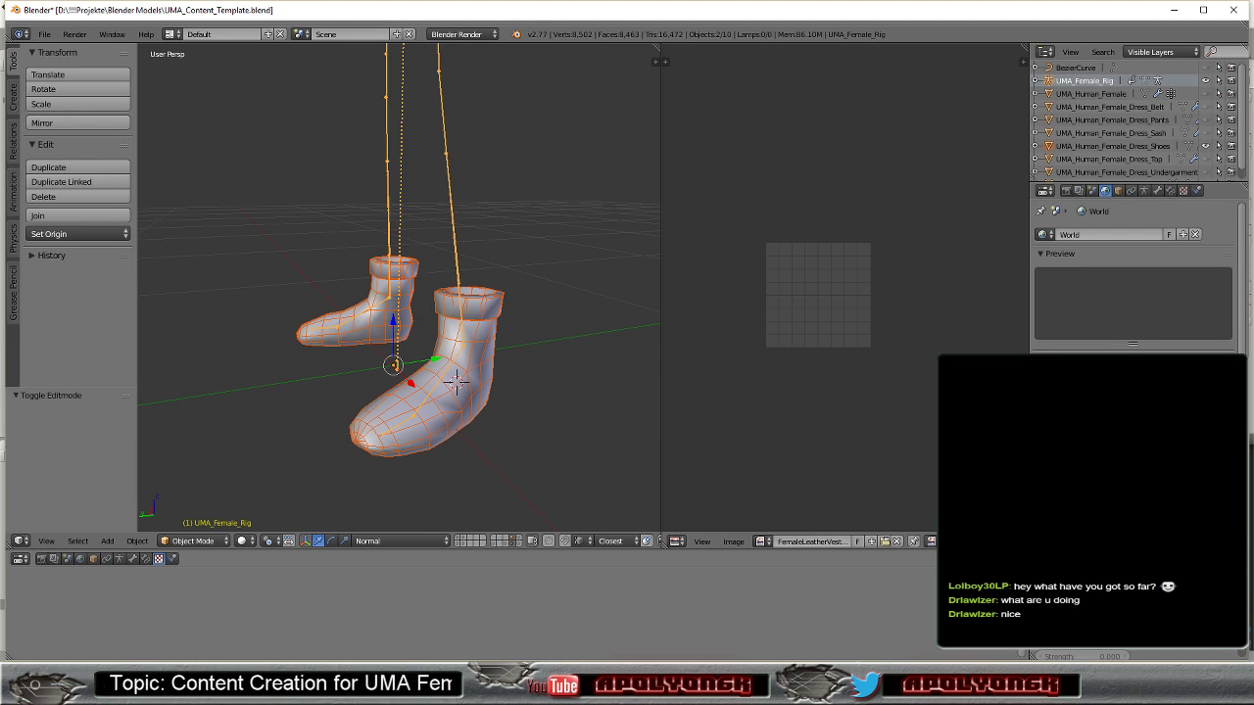
# Delete the Materials folder, DressShoes_Diffuse texture and old shoe model from Unity's Shoes folder
pyautogui.click(178, 677)
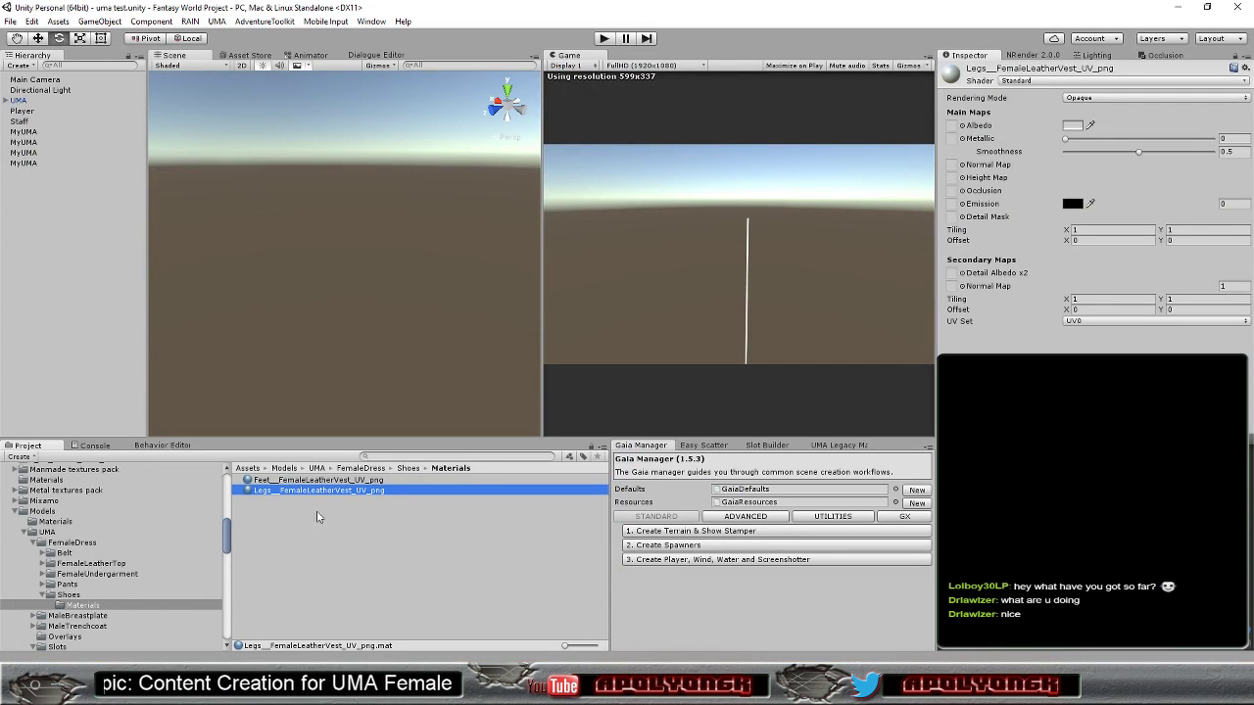
pyautogui.click(67, 594)
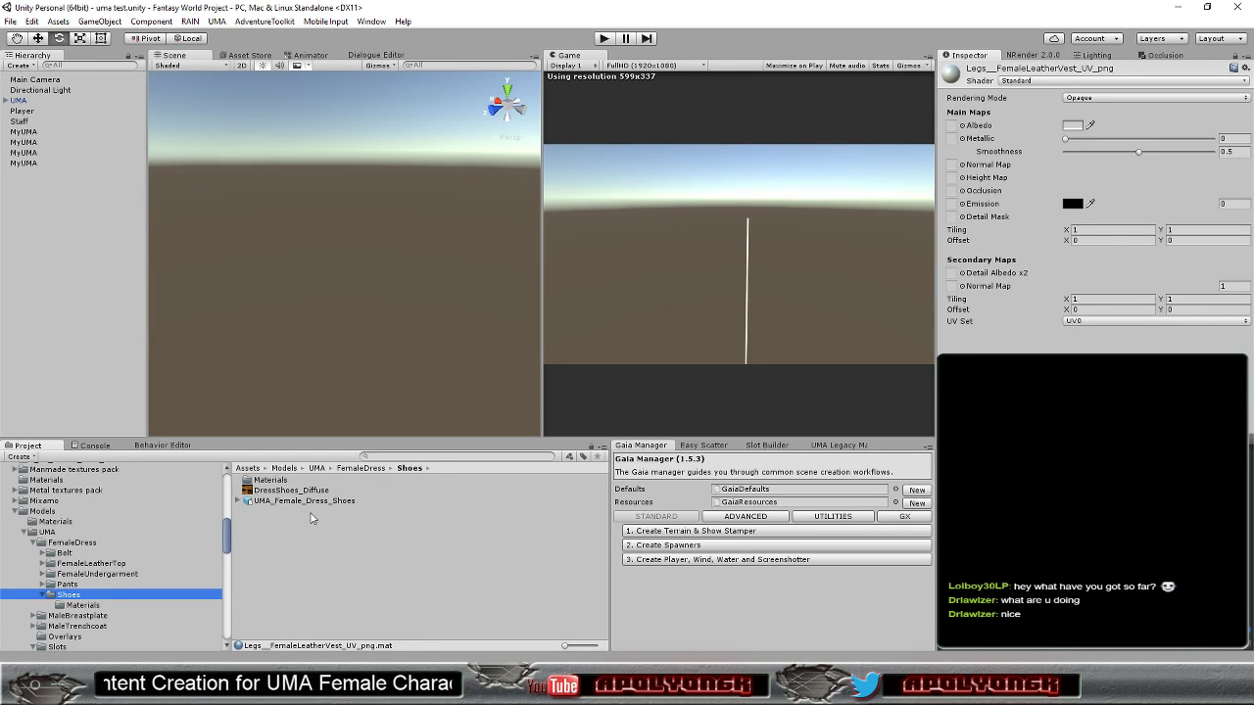
pyautogui.click(264, 481)
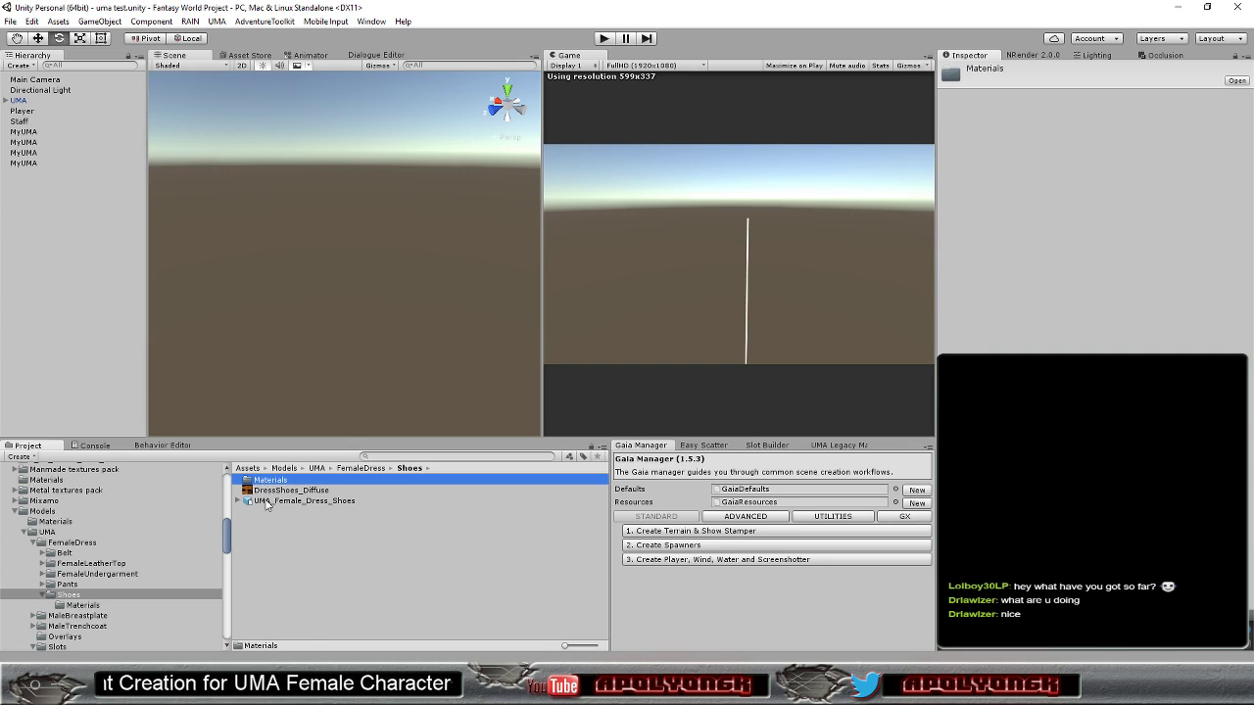
pyautogui.keyDown('shift'); pyautogui.click(294, 501); pyautogui.keyUp('shift')
pyautogui.press('Delete')
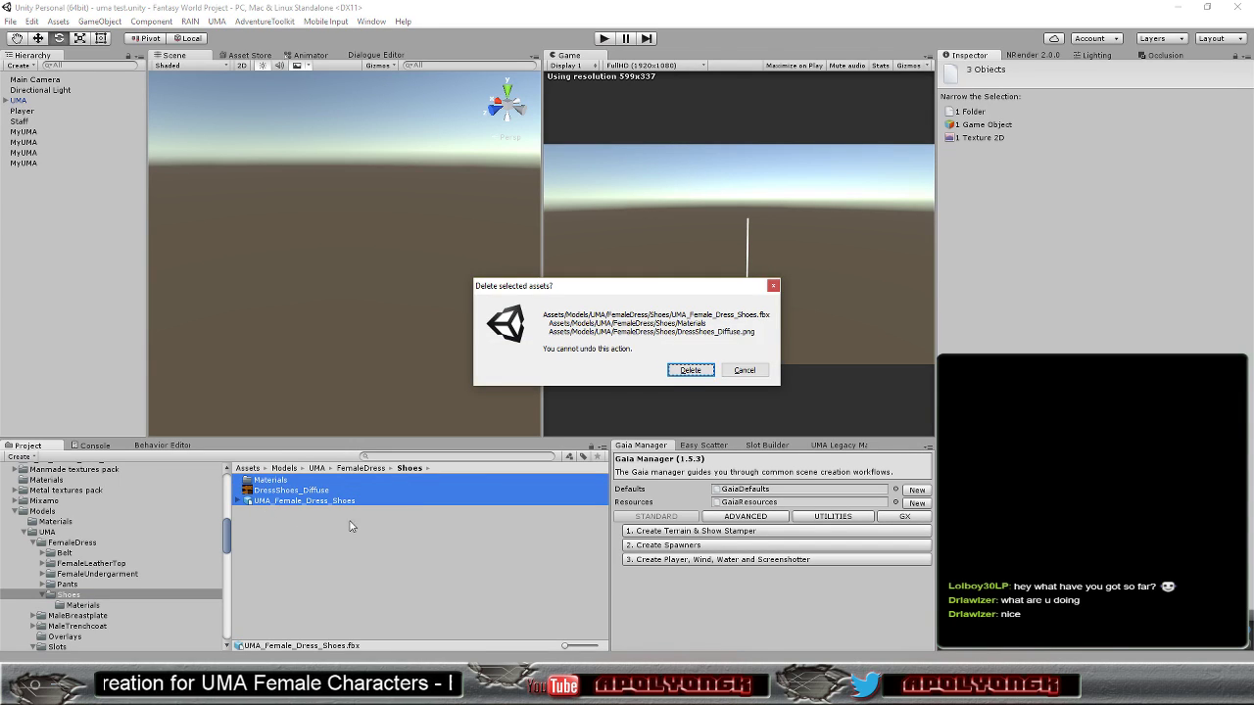
pyautogui.click(675, 372)
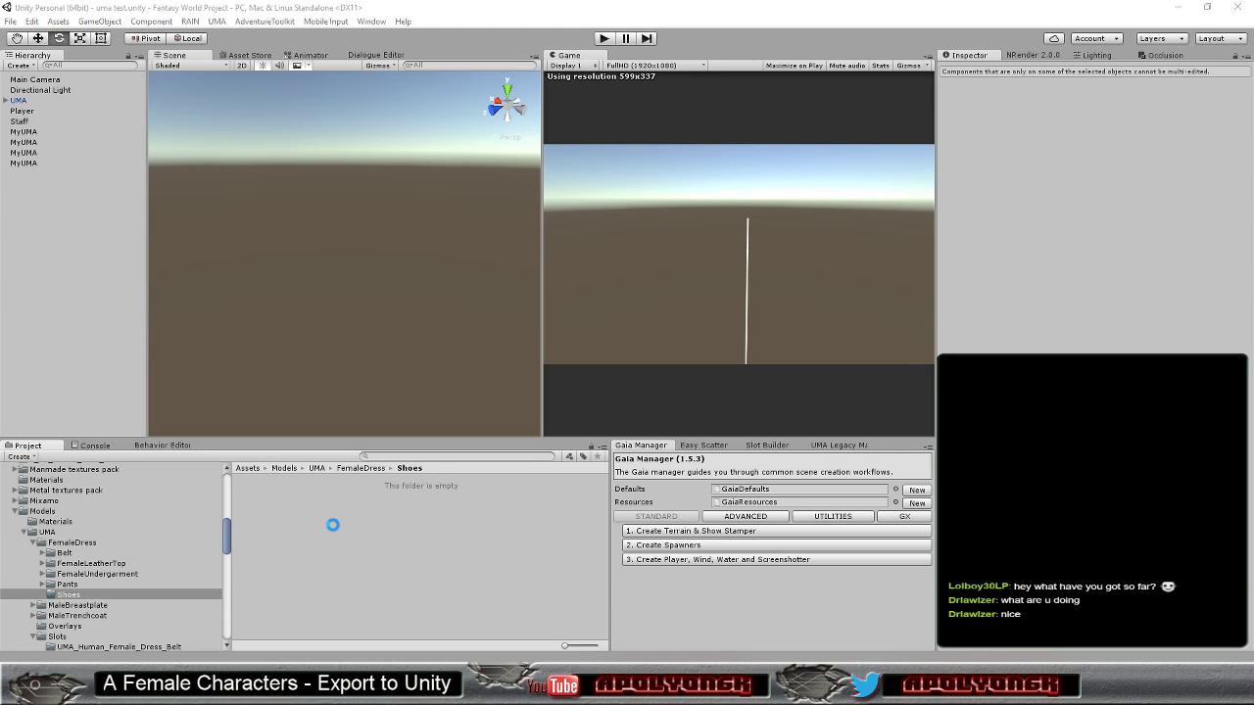
# Turn off material import for the shoe model and apply a Scale Factor of 100
pyautogui.click(325, 492)
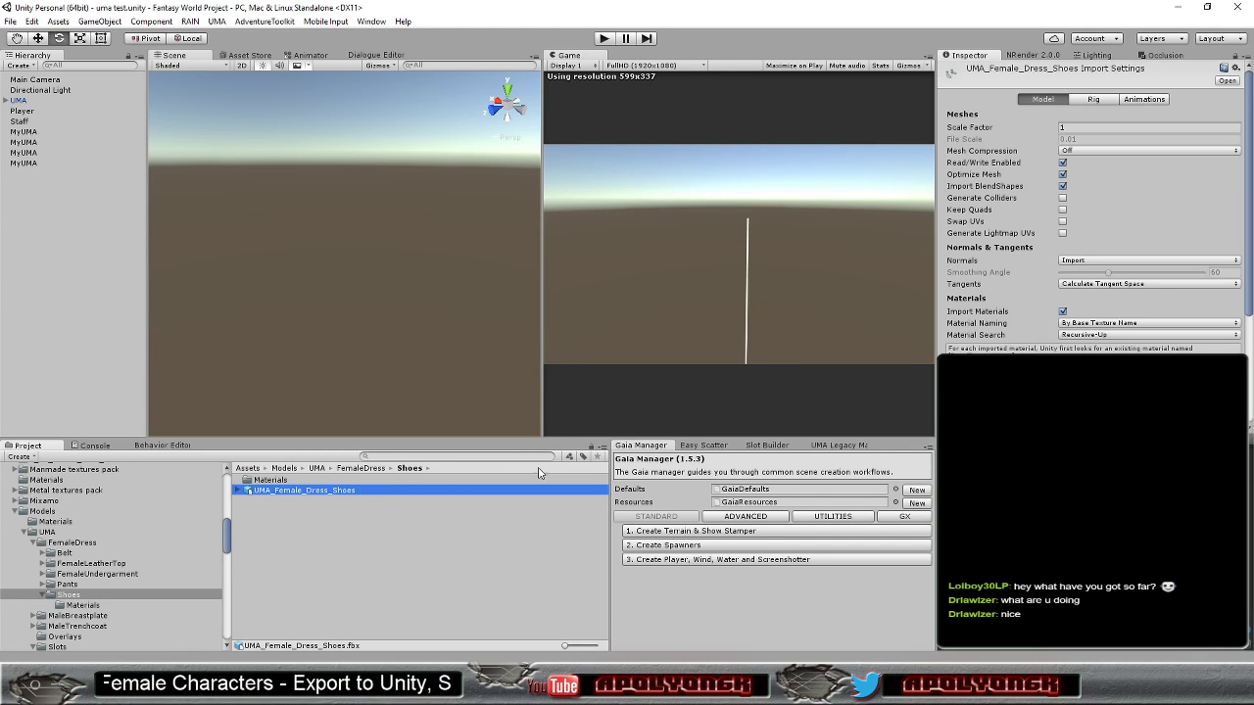
pyautogui.click(1063, 312)
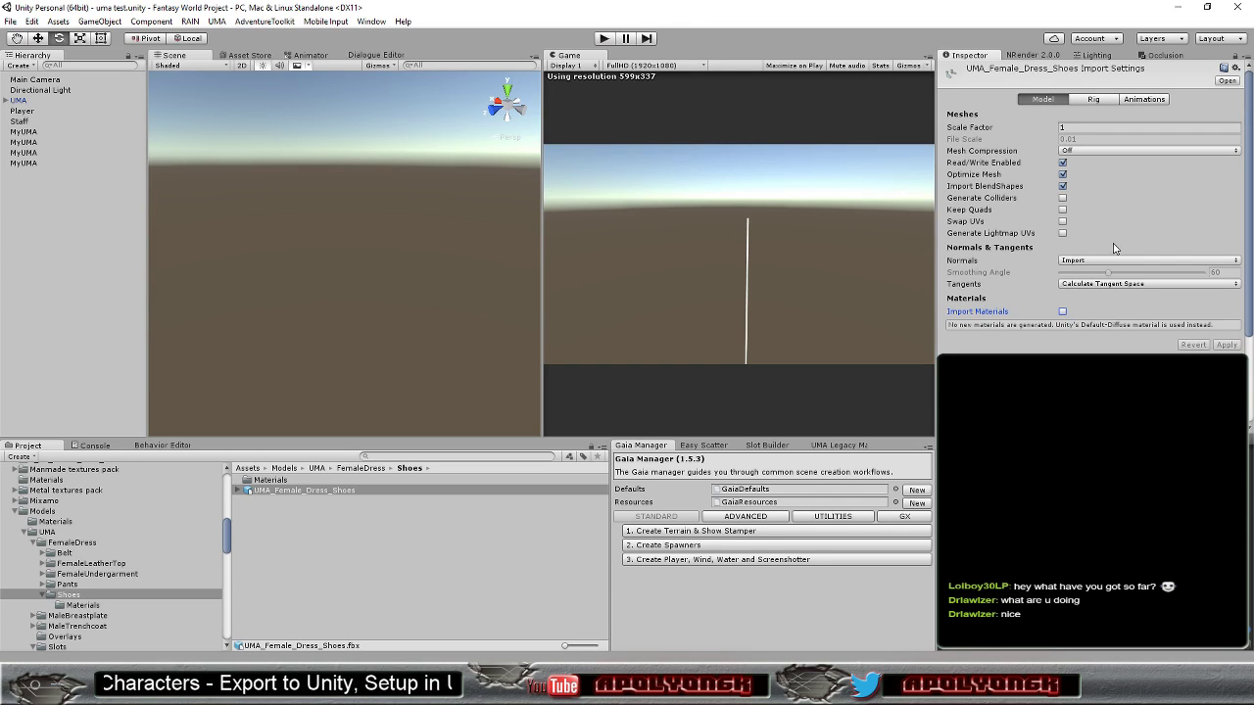
pyautogui.click(1073, 128)
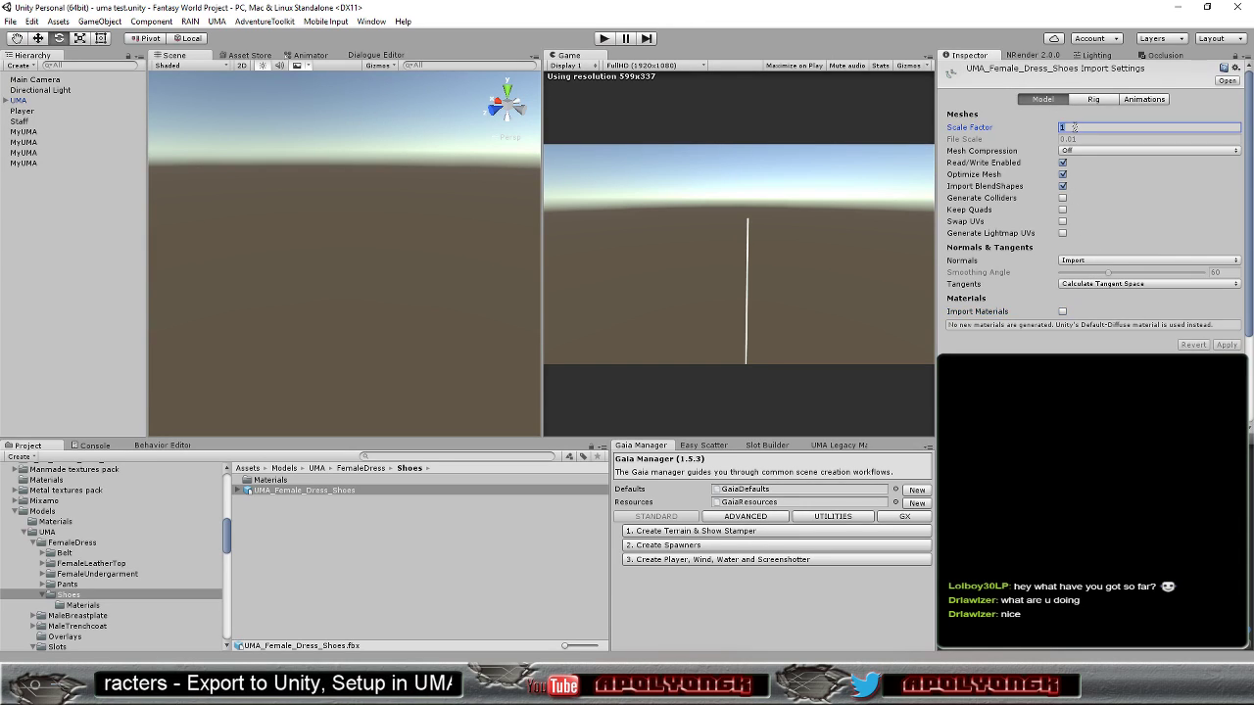
pyautogui.write('100')
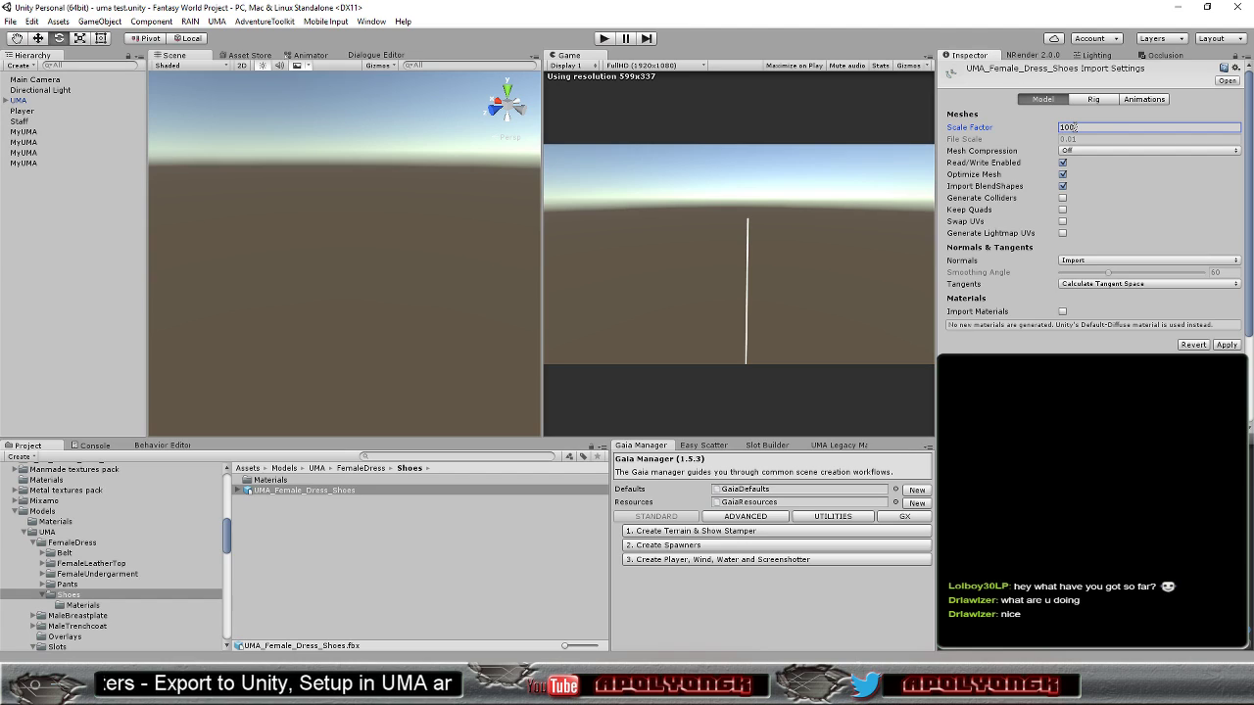
pyautogui.click(1225, 344)
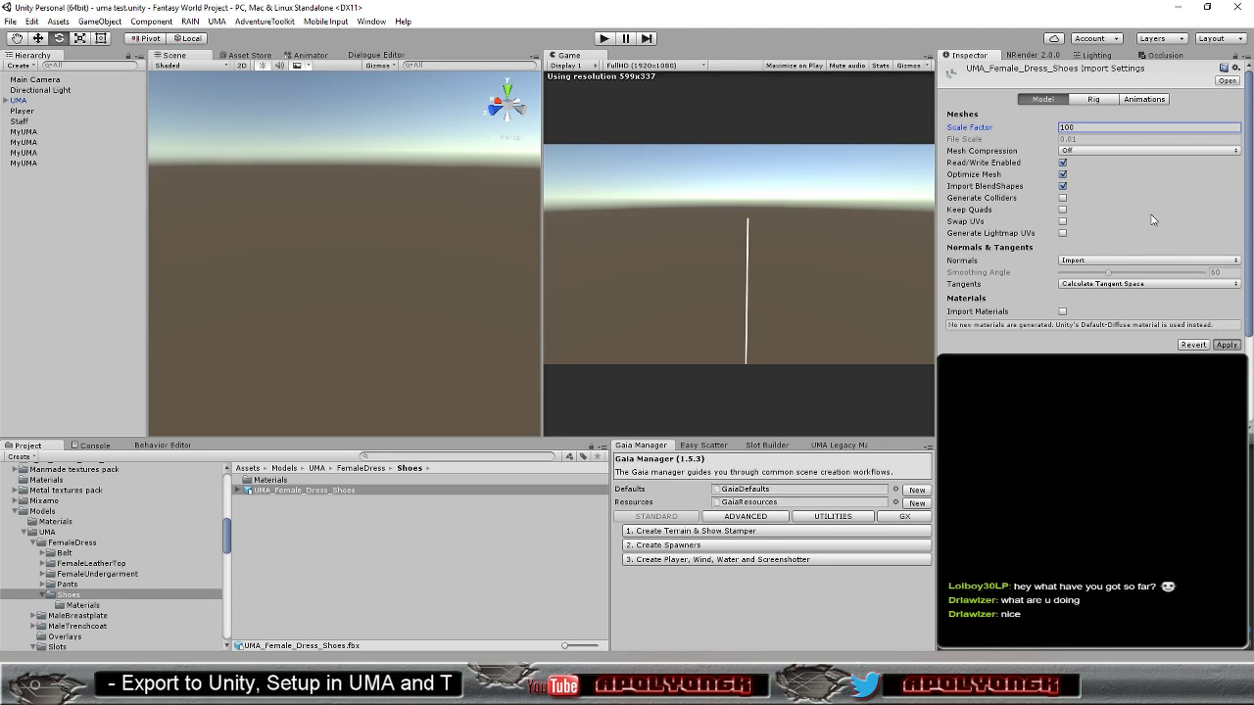
# Set the rig's Animation Type to Legacy and uncheck Import Animation, applying each change
pyautogui.click(1097, 101)
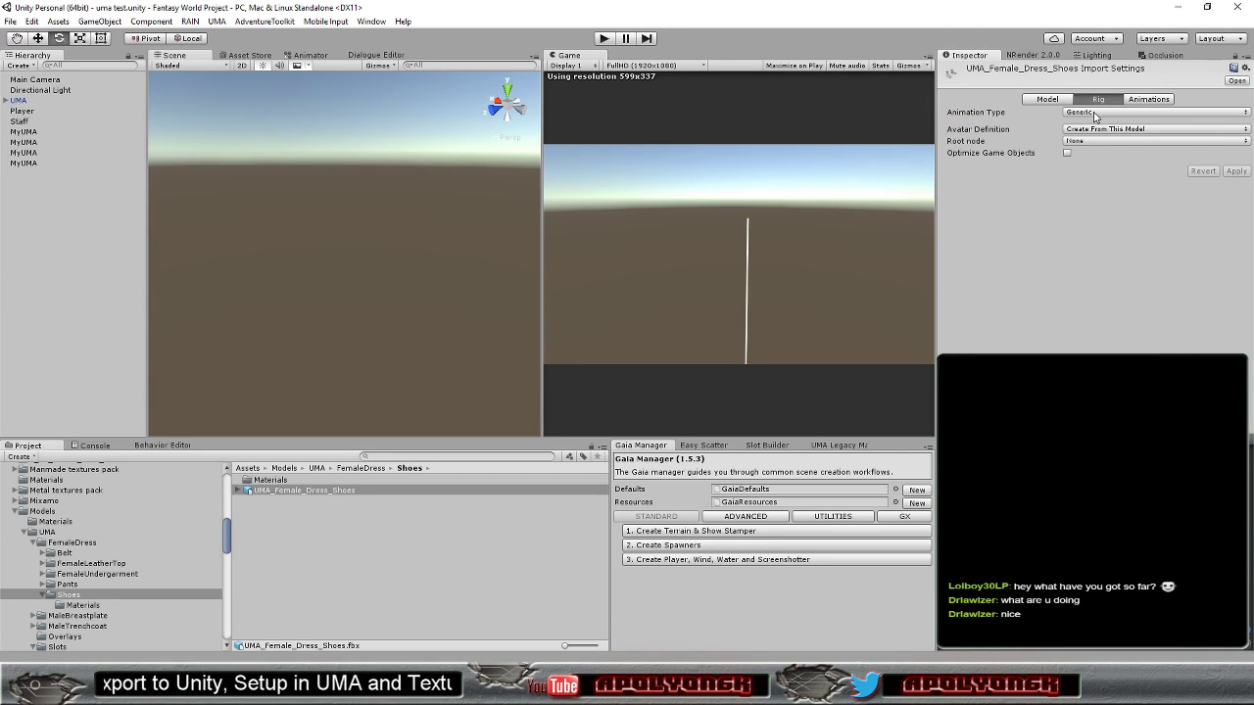
pyautogui.click(1094, 113)
pyautogui.click(1100, 138)
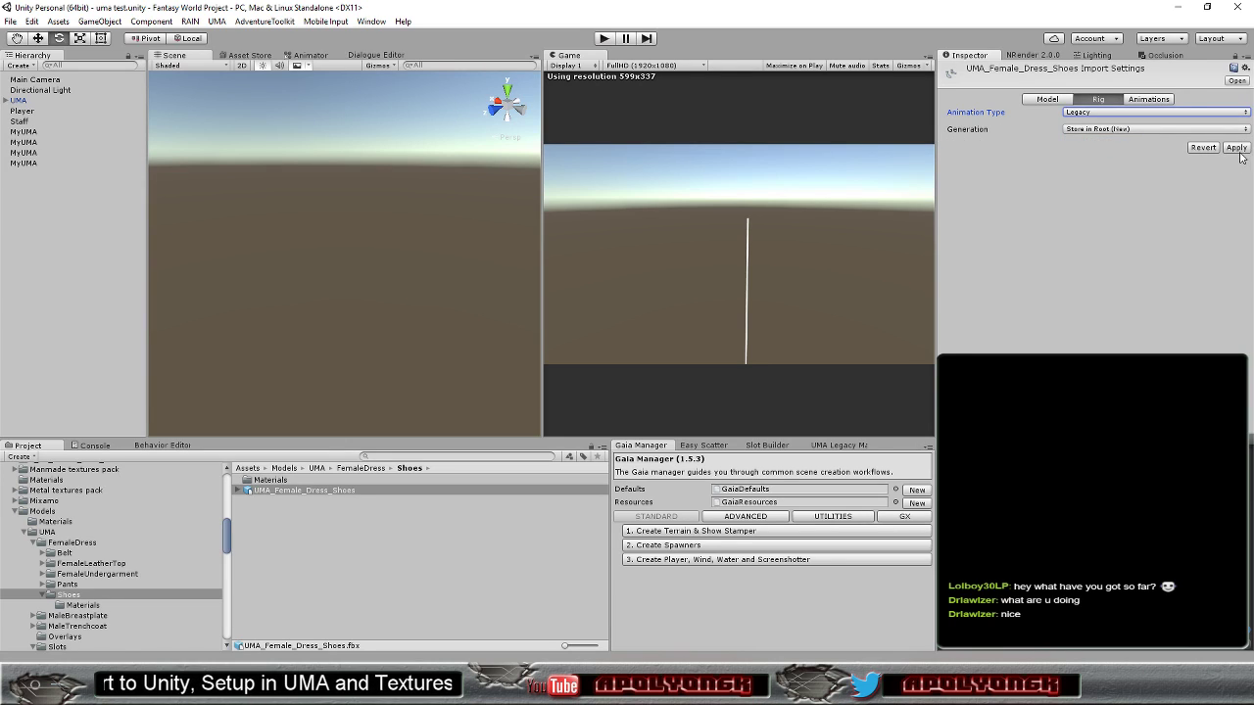
pyautogui.click(1237, 149)
pyautogui.click(1154, 99)
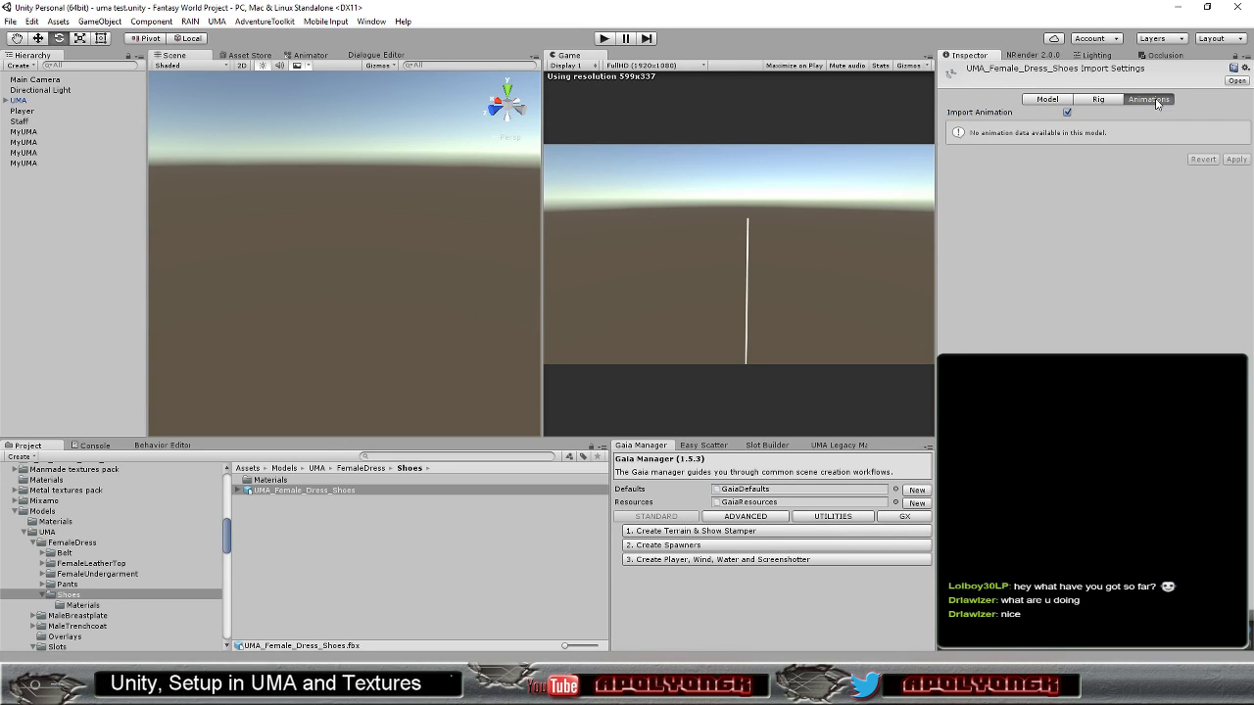
pyautogui.click(1067, 113)
pyautogui.click(1238, 131)
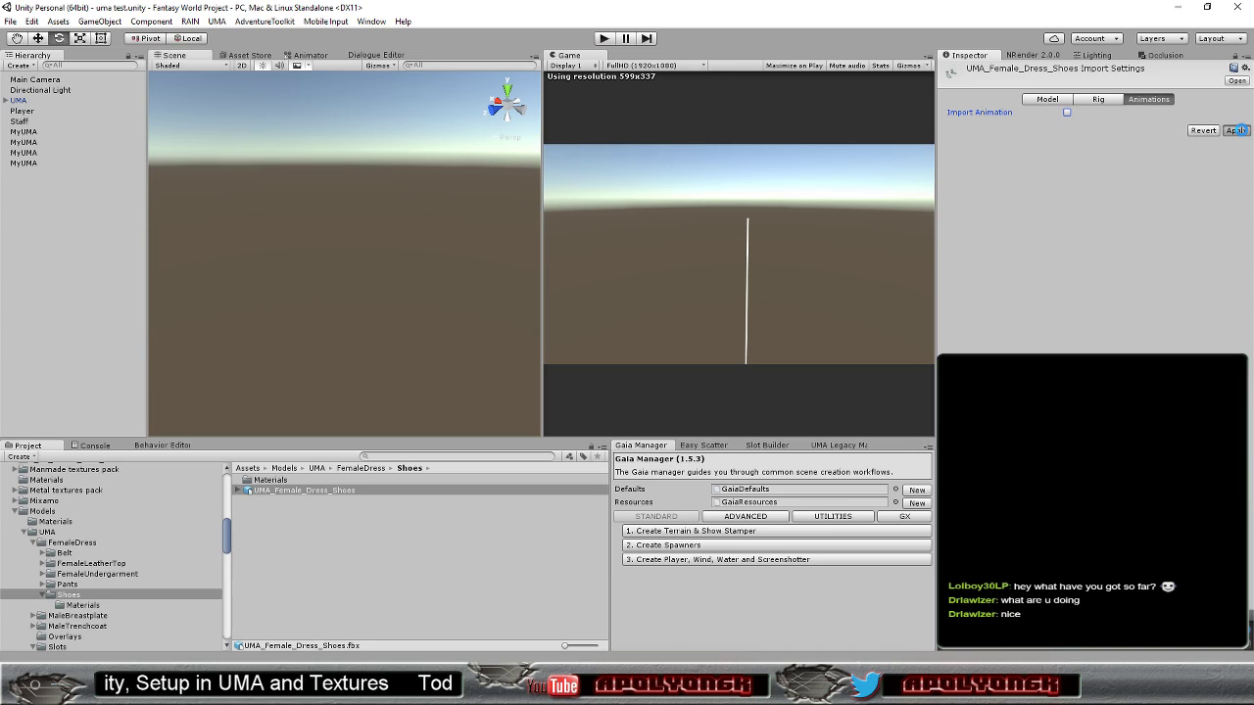
pyautogui.click(284, 521)
pyautogui.click(313, 493)
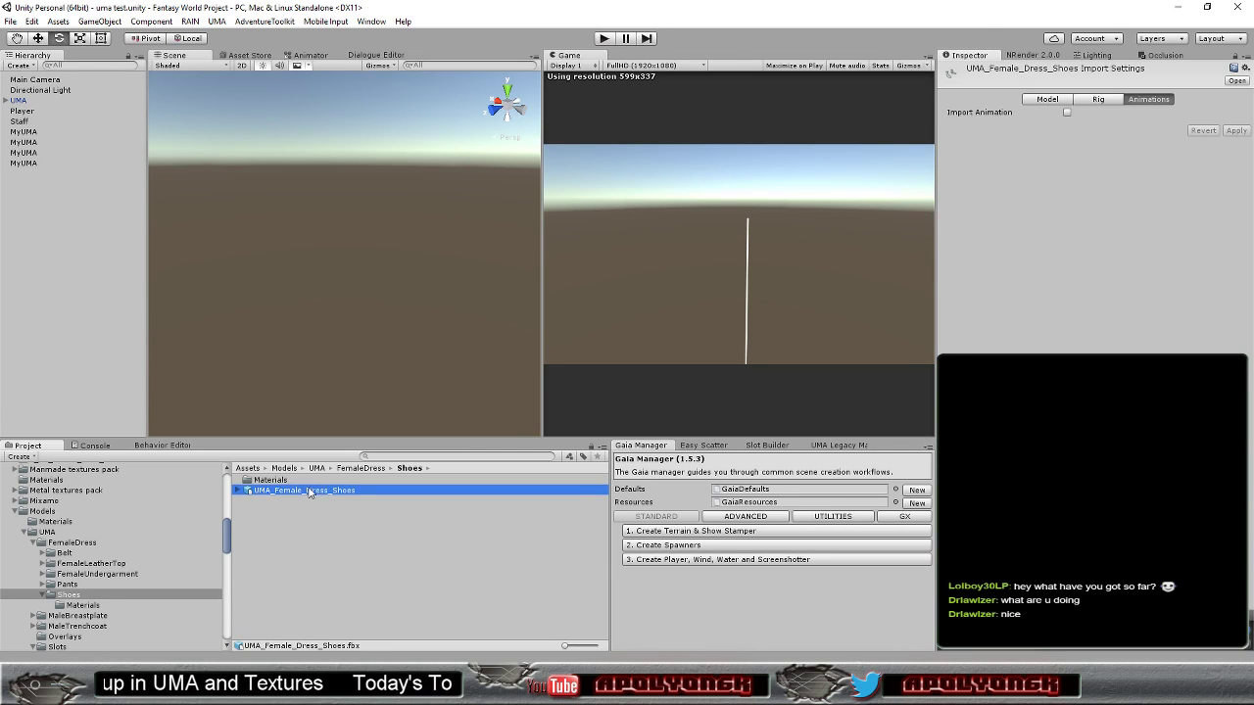
# Build the UMA_Human_Female_Dress_Shoes slot in Slot Builder using the UMA_Female_Dress_Shoes mesh
pyautogui.click(774, 446)
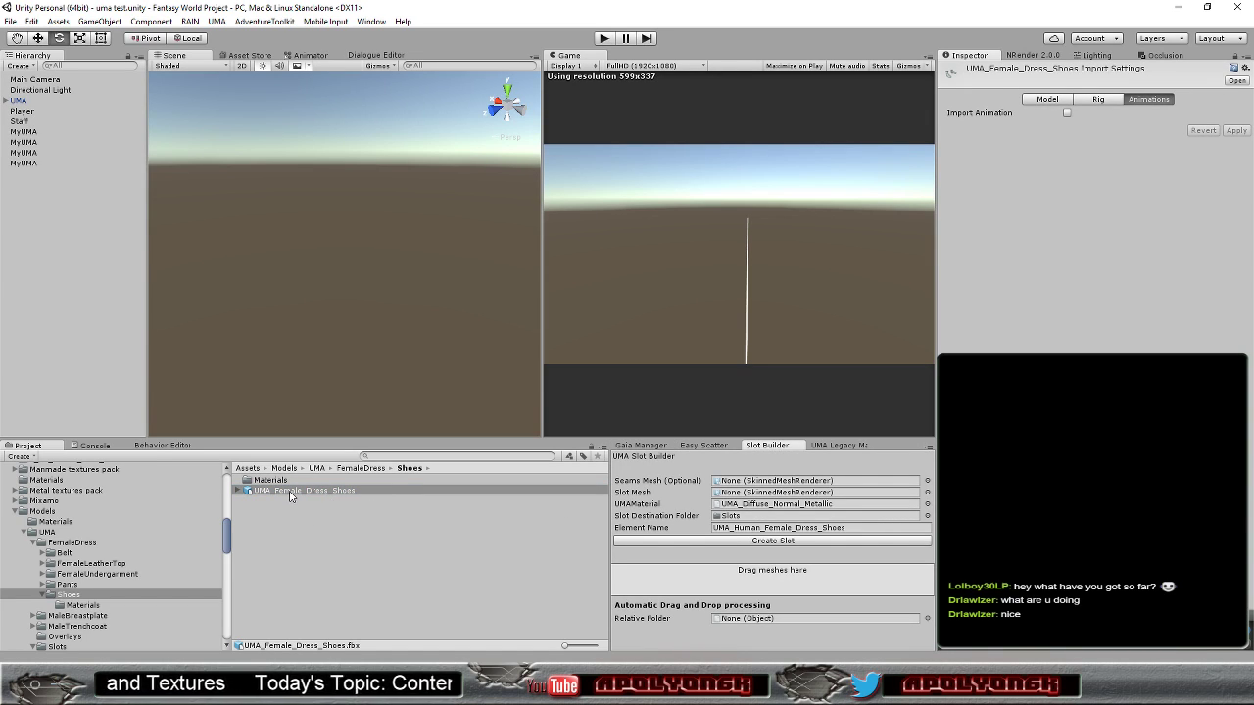
pyautogui.moveTo(290, 496); pyautogui.dragTo(728, 585)
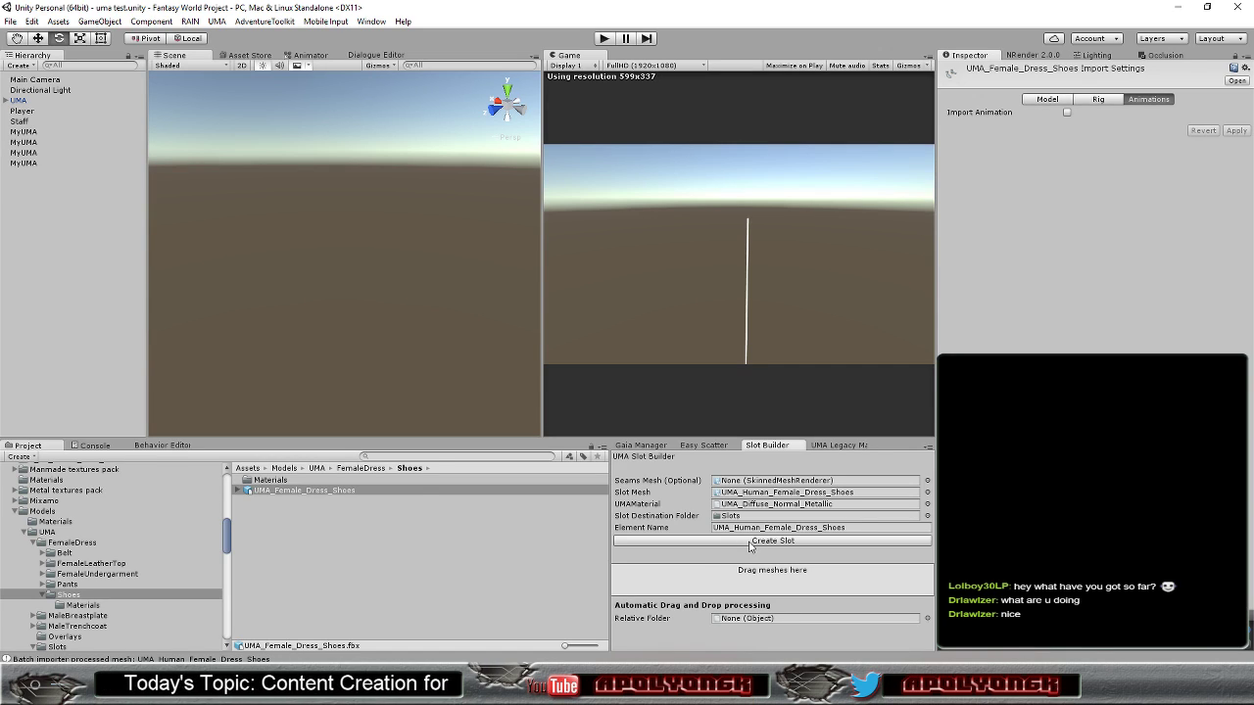
pyautogui.click(749, 542)
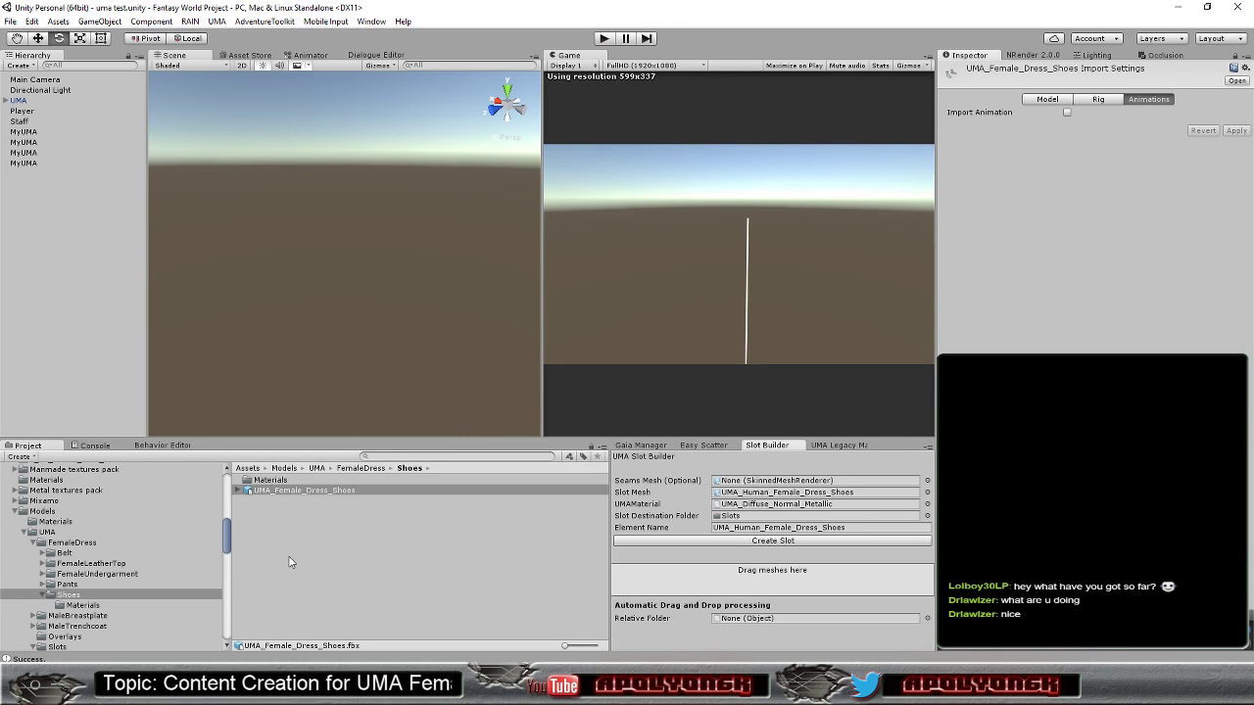
# Expand UMA in the Hierarchy and review the SlotLibrary's slot list
pyautogui.click(6, 101)
pyautogui.click(40, 112)
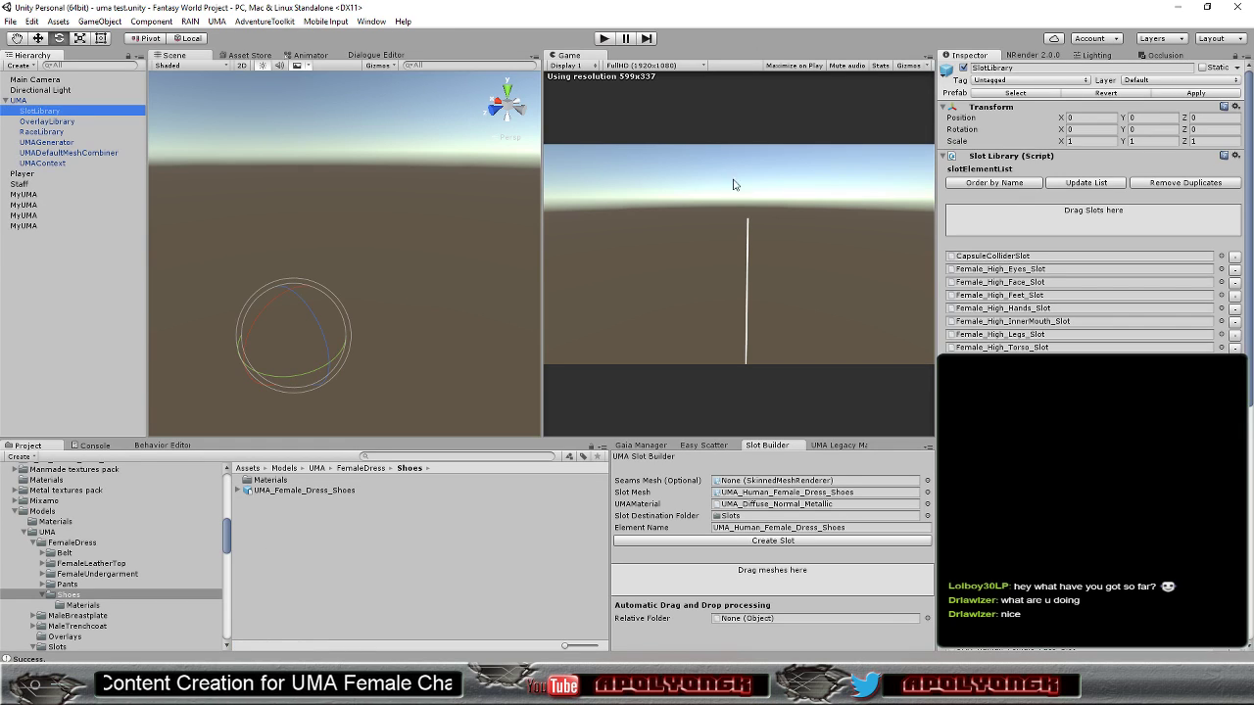
pyautogui.scroll(-3, 1066, 219)
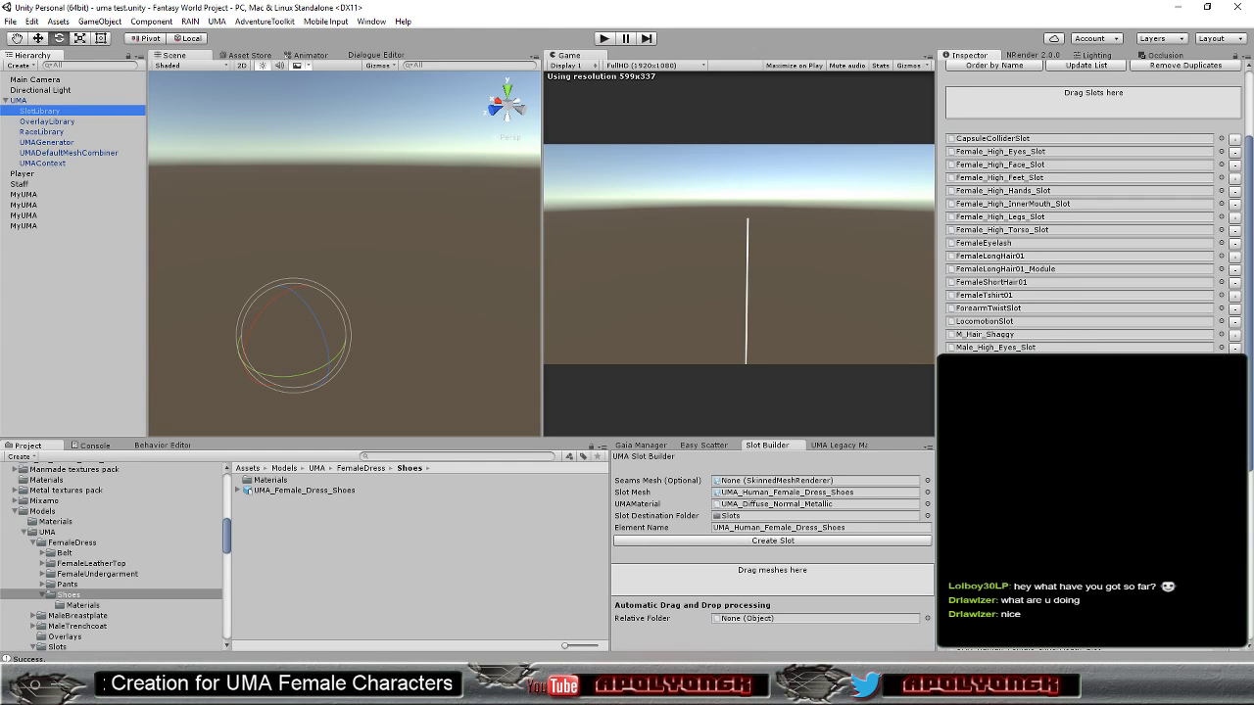
pyautogui.scroll(-3, 1087, 216)
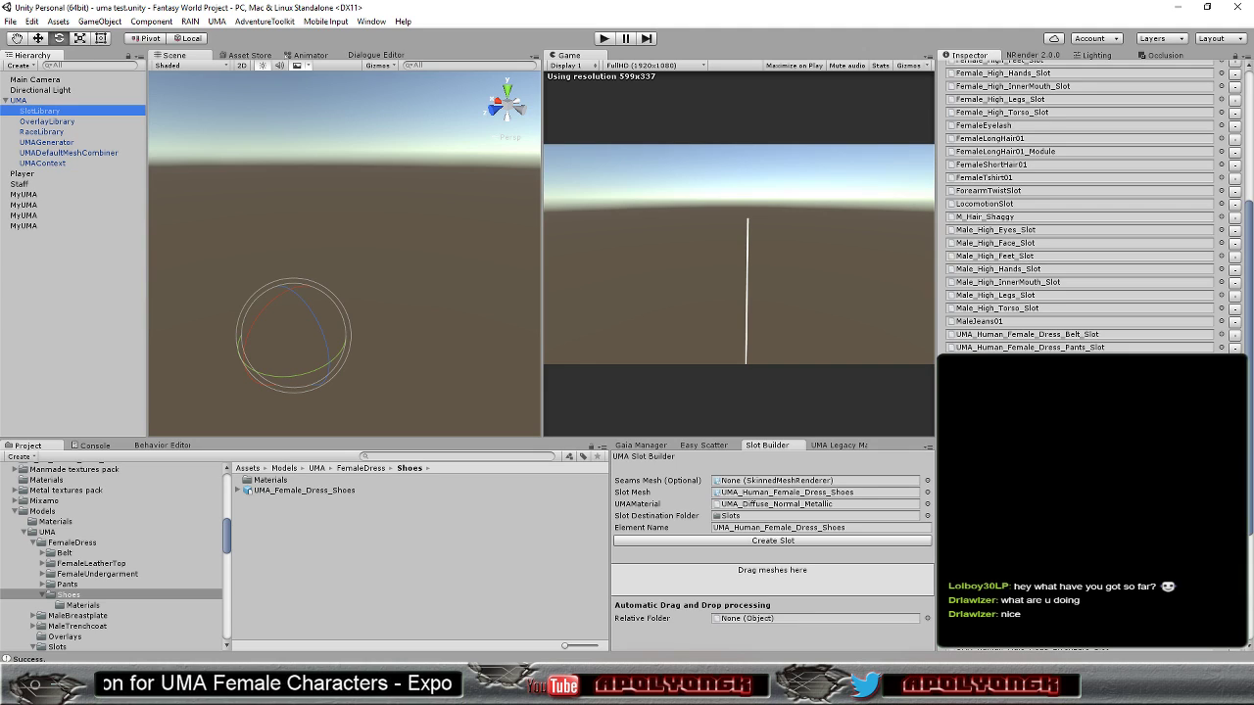
pyautogui.click(461, 457)
pyautogui.scroll(2, 1108, 351)
pyautogui.scroll(1, 1102, 351)
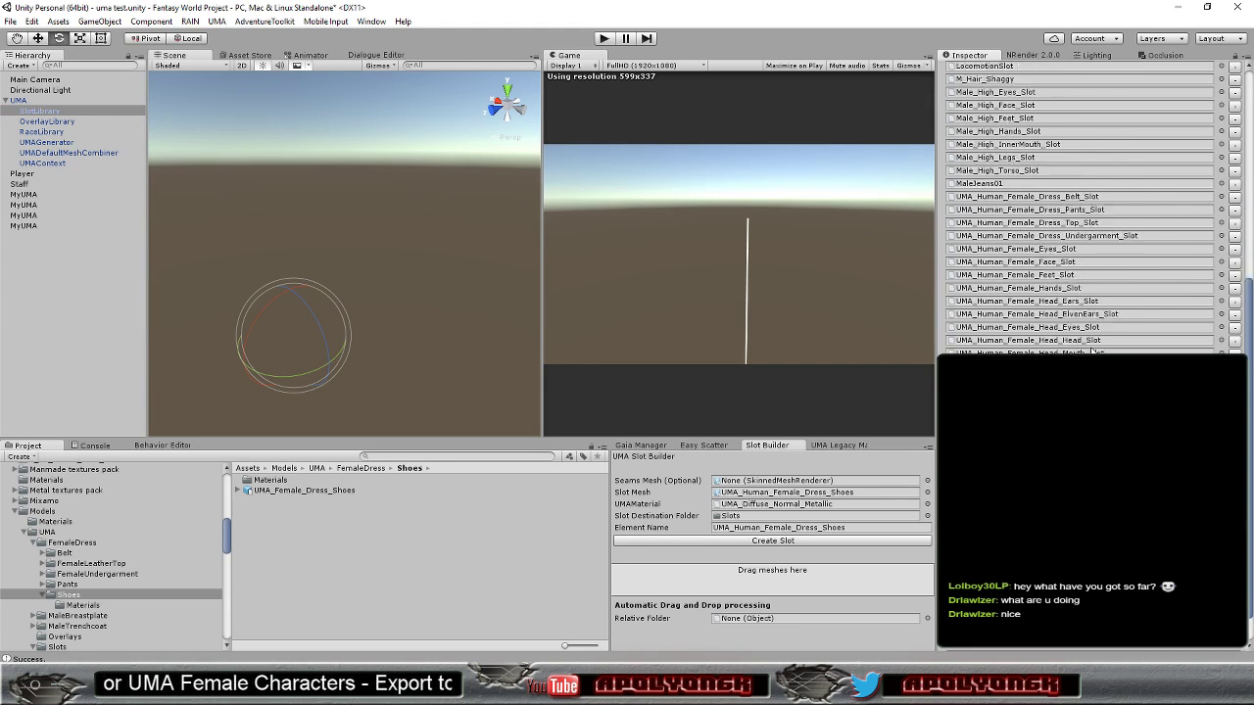
pyautogui.scroll(2, 1093, 350)
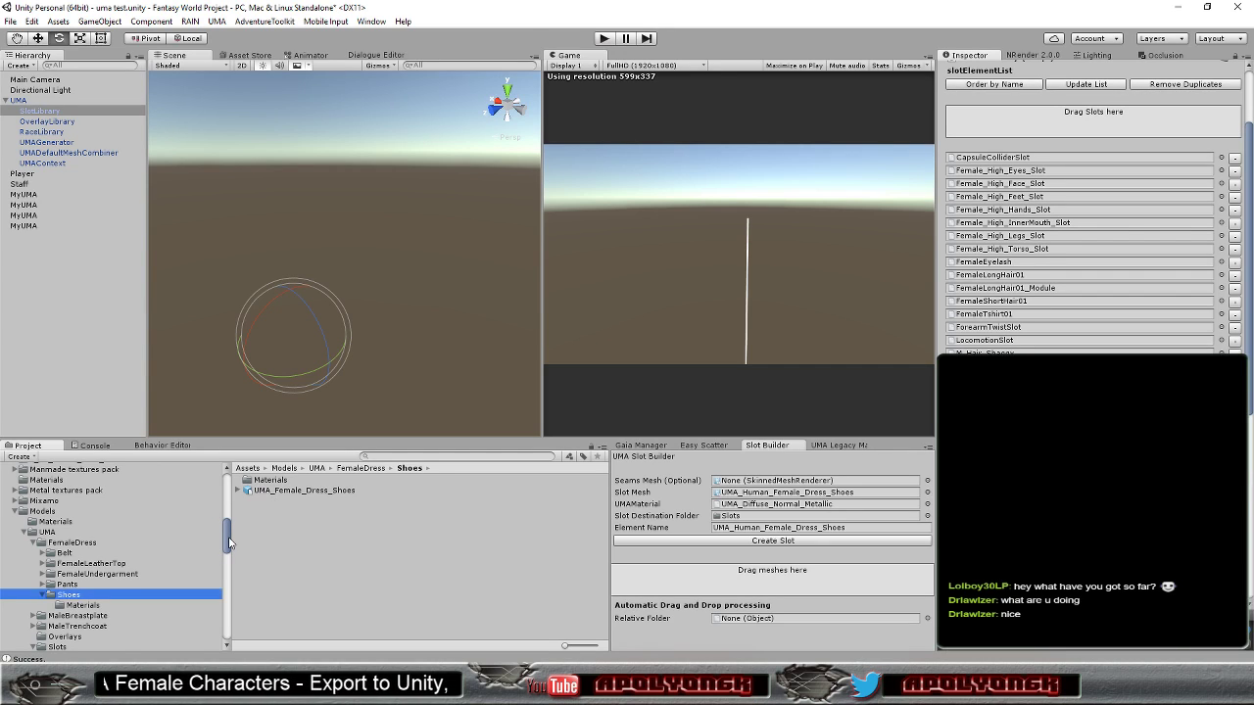
# Open the Slots > UMA_Human_Female_Dress_Shoes folder and select the UMA_Human_Female_Dress_Shoes_Slot asset
pyautogui.moveTo(225, 545); pyautogui.dragTo(225, 560)
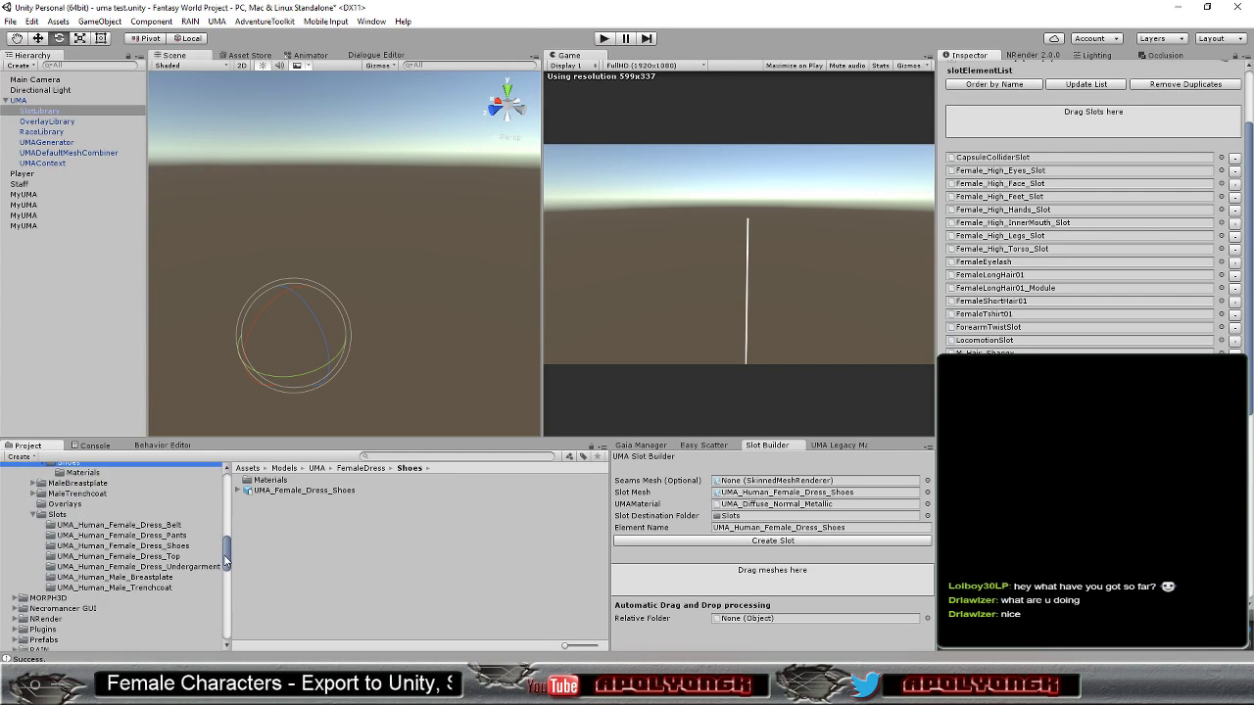
pyautogui.click(138, 547)
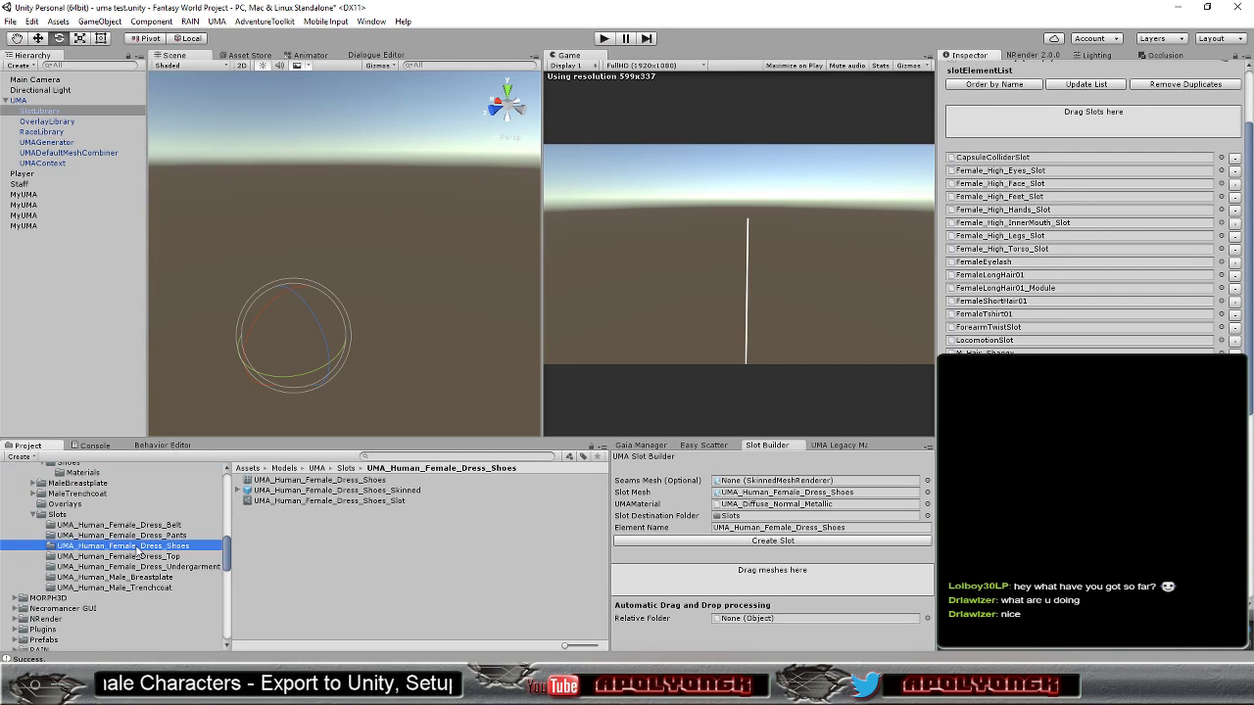
pyautogui.click(361, 502)
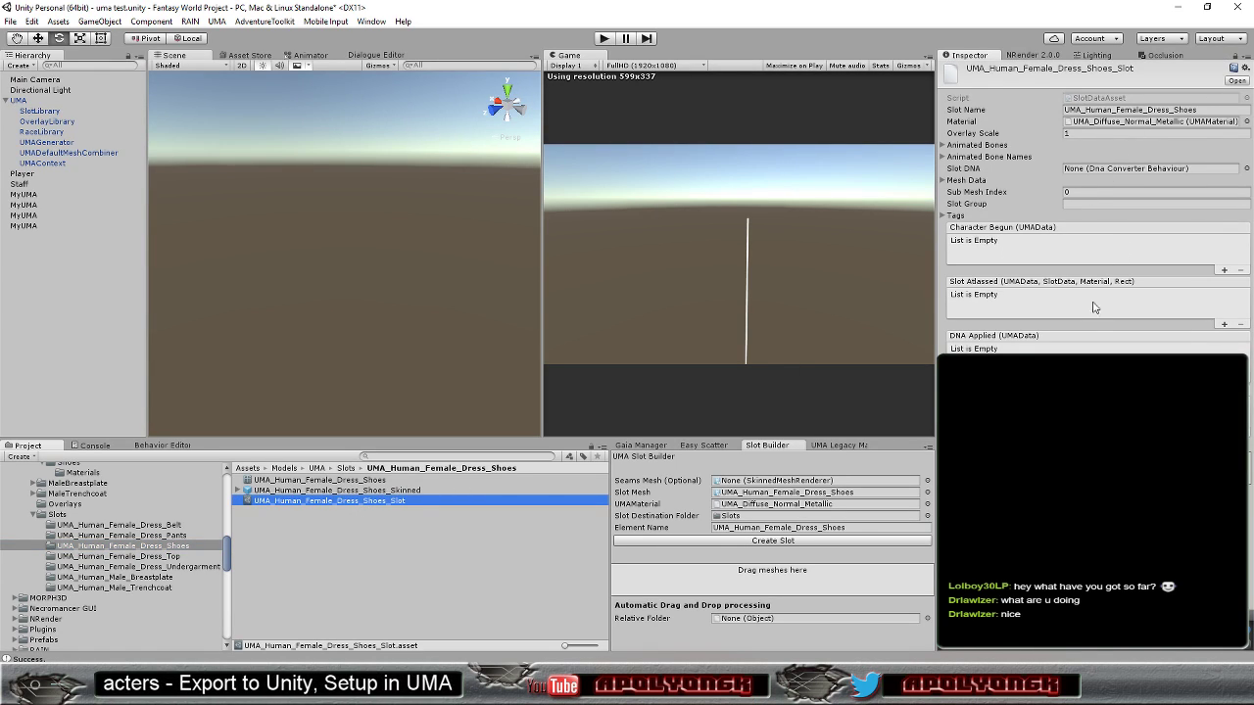
pyautogui.click(43, 121)
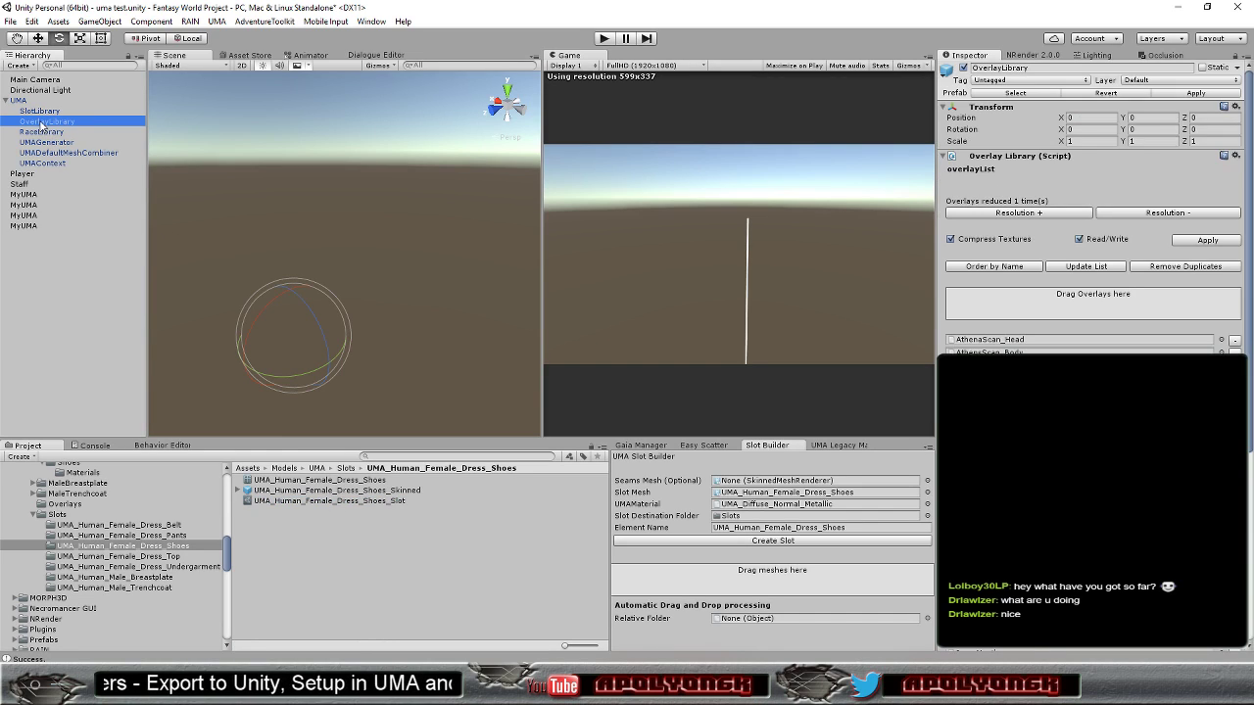
pyautogui.moveTo(359, 506); pyautogui.dragTo(1078, 304)
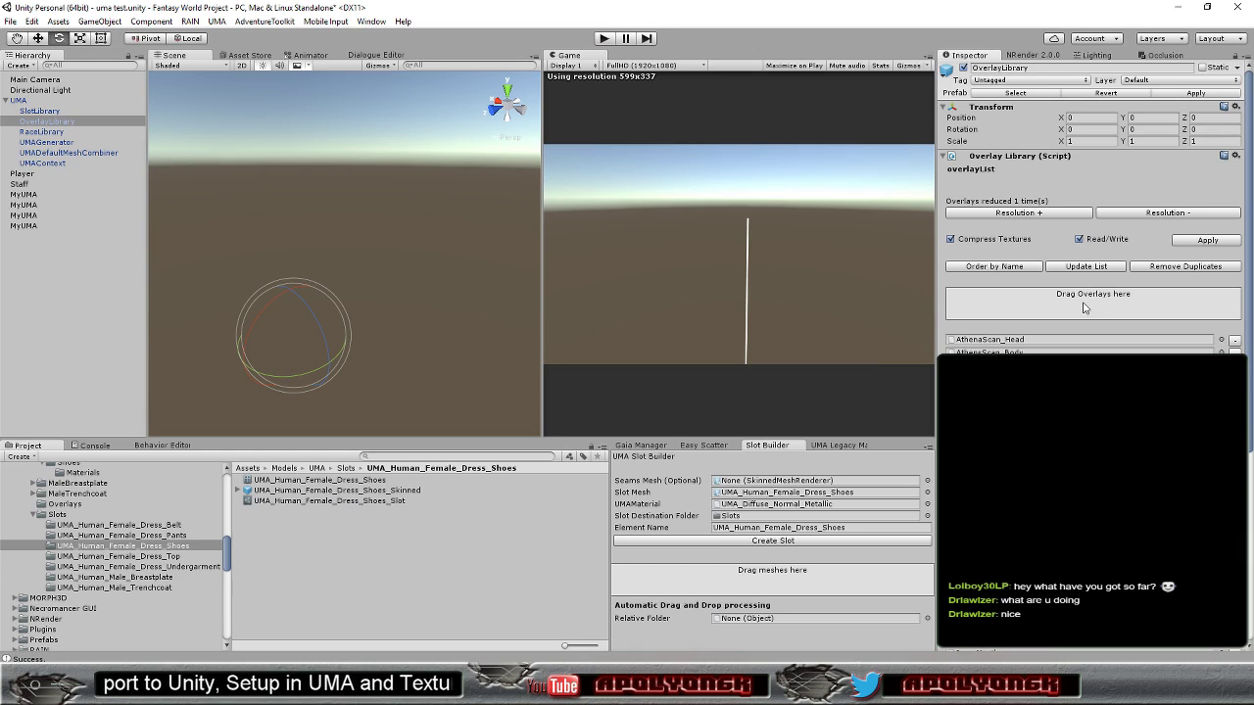
pyautogui.scroll(-5, 1074, 313)
pyautogui.scroll(-5, 1077, 315)
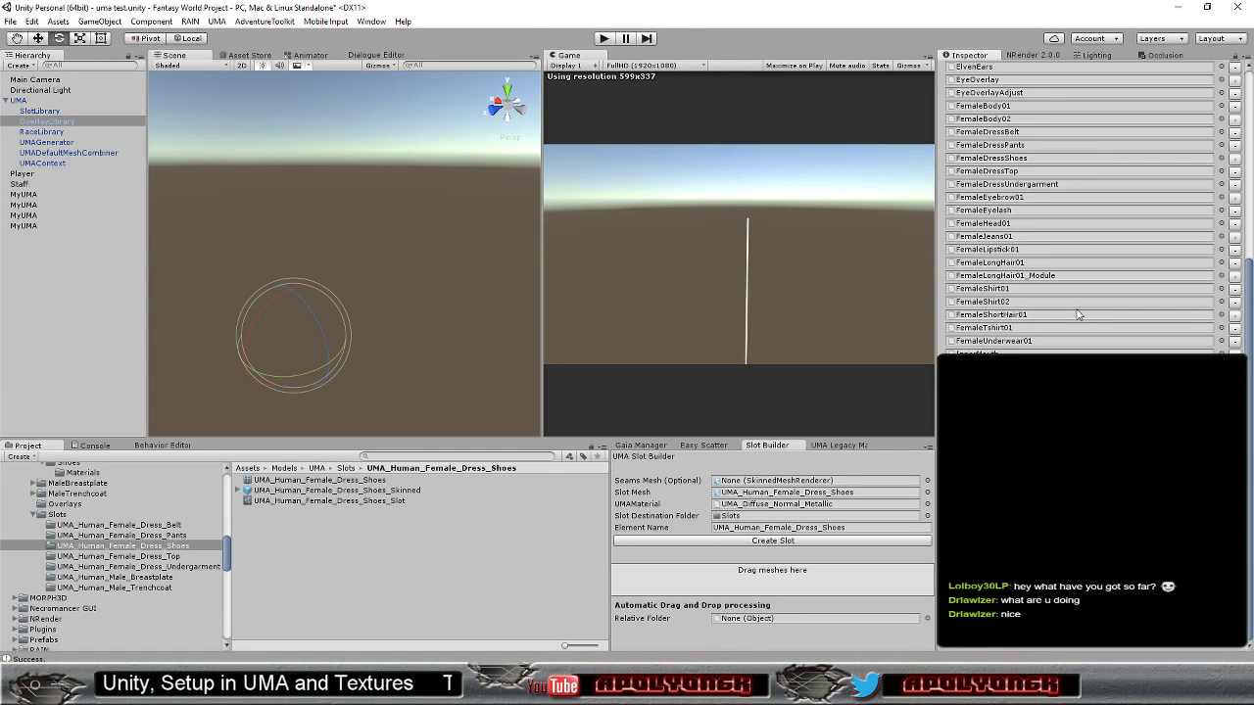
pyautogui.scroll(5, 1078, 315)
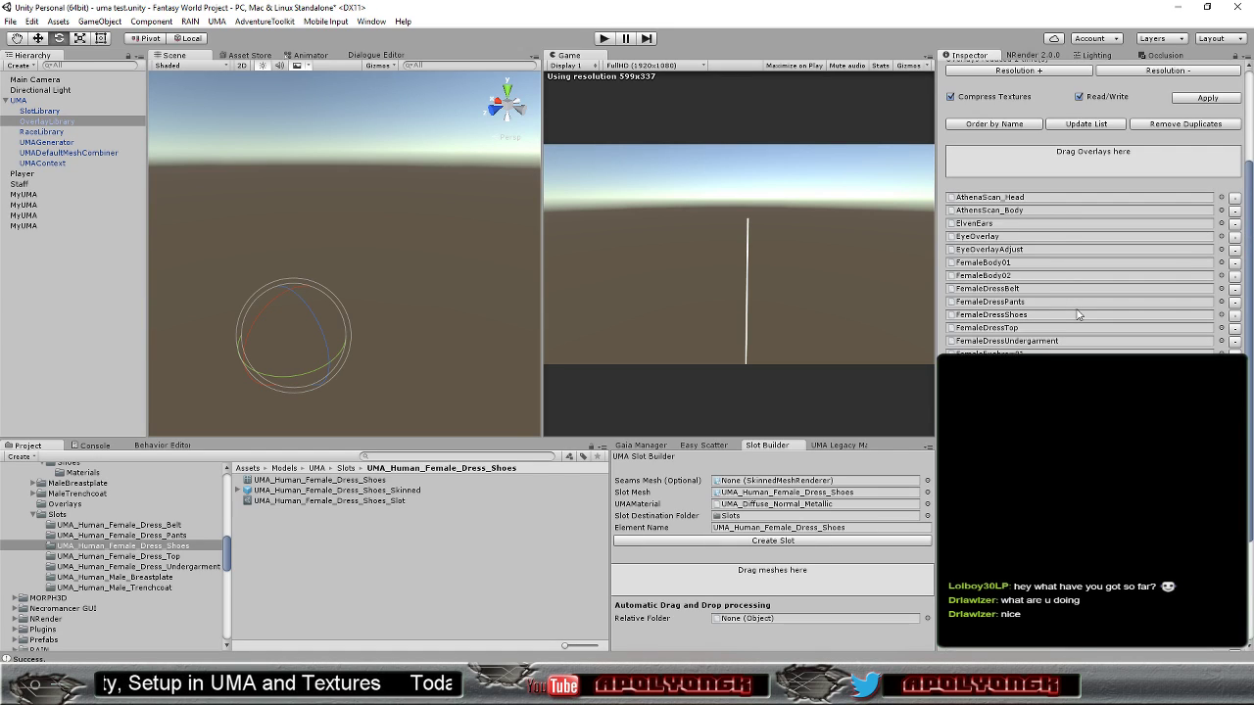
pyautogui.scroll(5, 1049, 294)
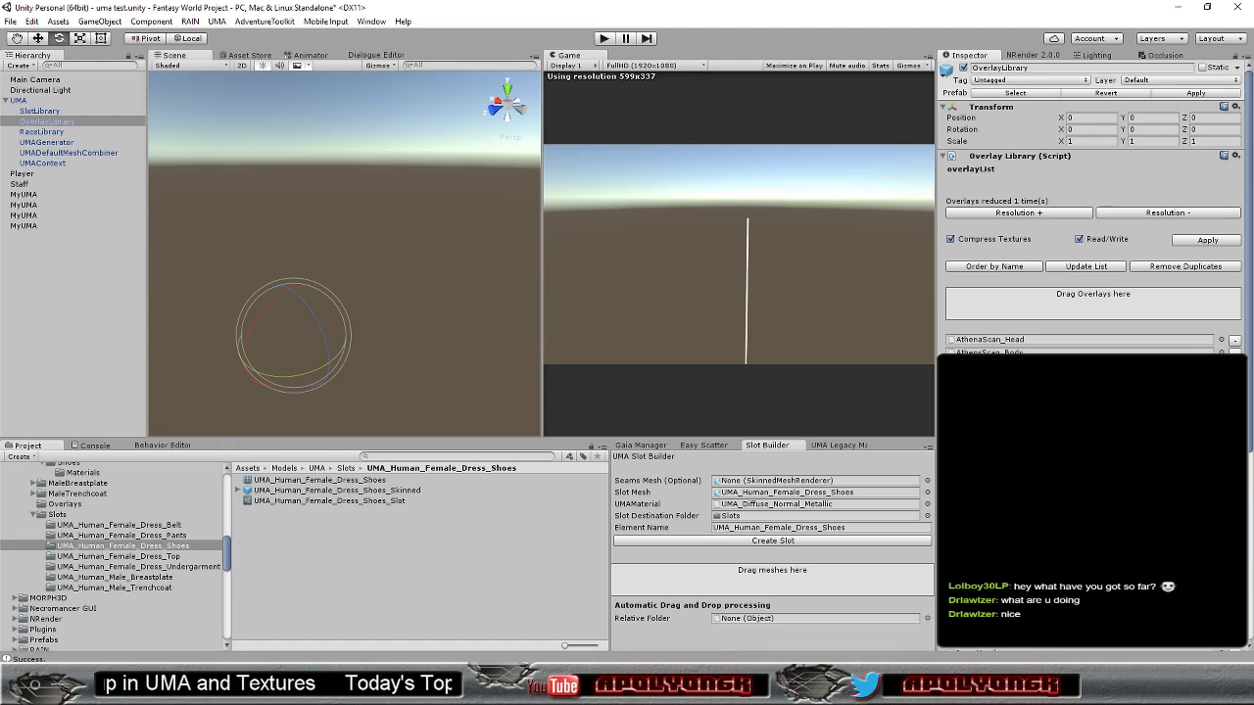
pyautogui.scroll(-5, 1025, 320)
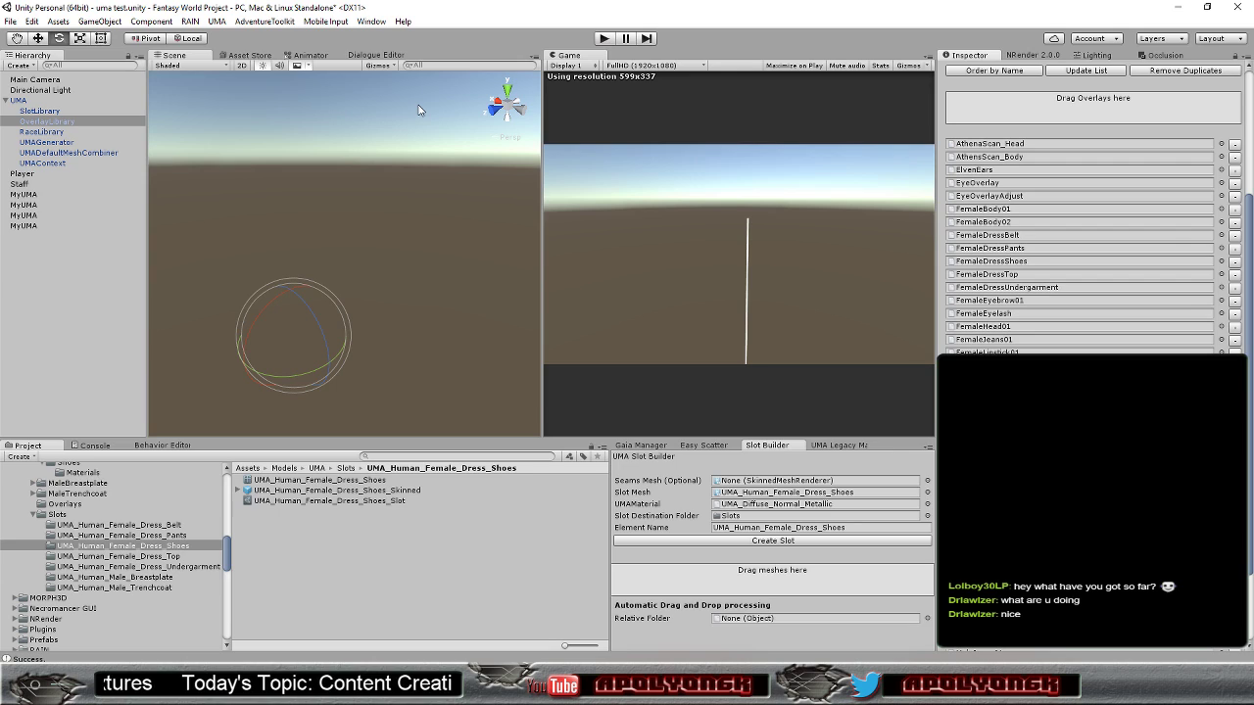
# Play the scene, tick Trench State on the Player's UMA Maker script, then stop playback
pyautogui.click(603, 38)
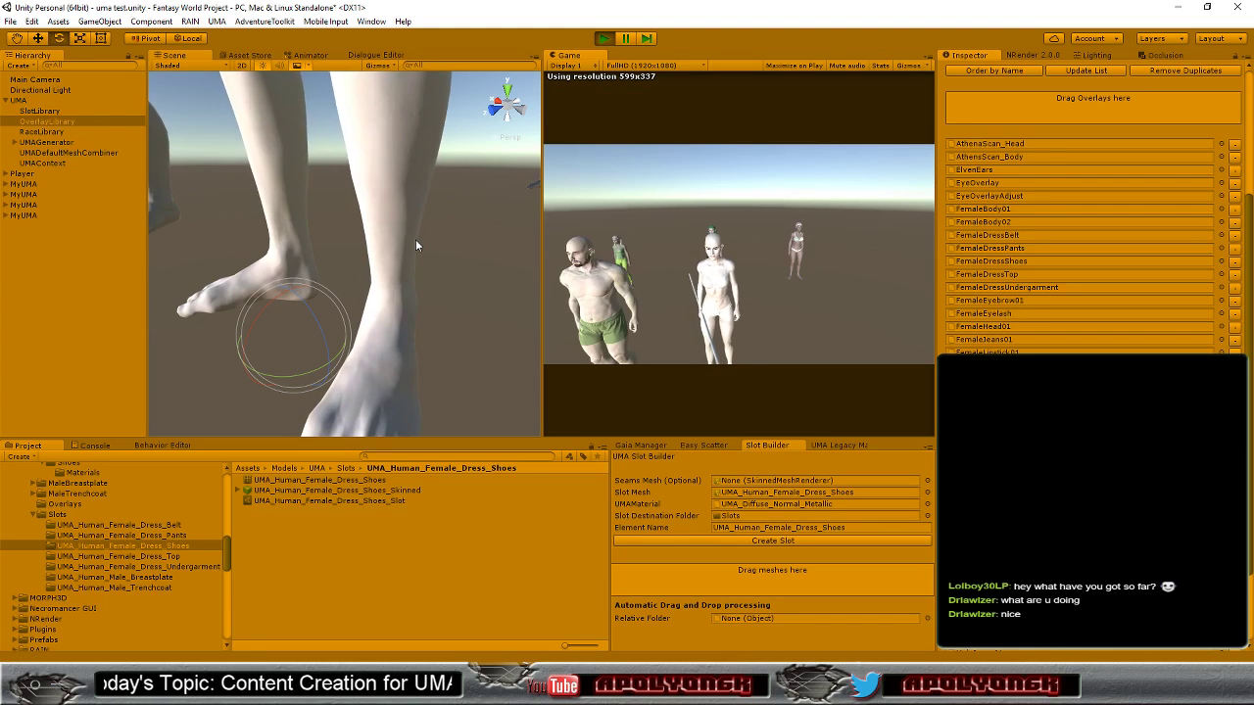
pyautogui.click(23, 173)
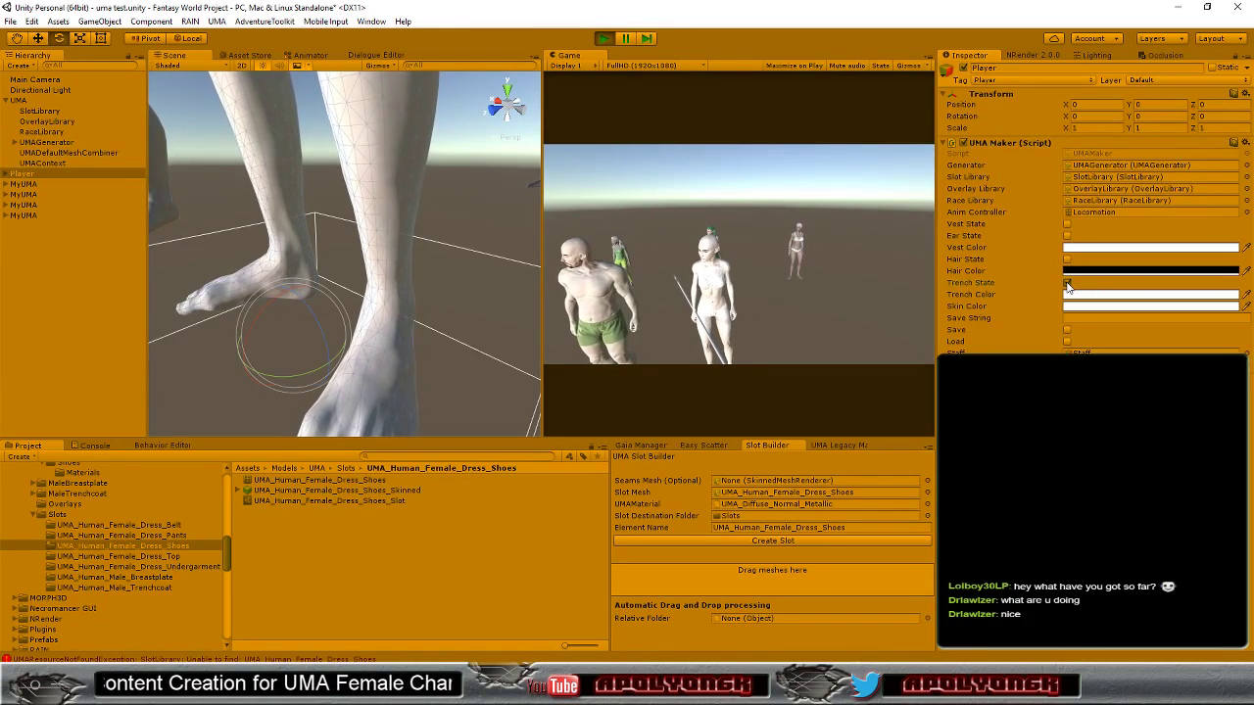
pyautogui.click(1067, 283)
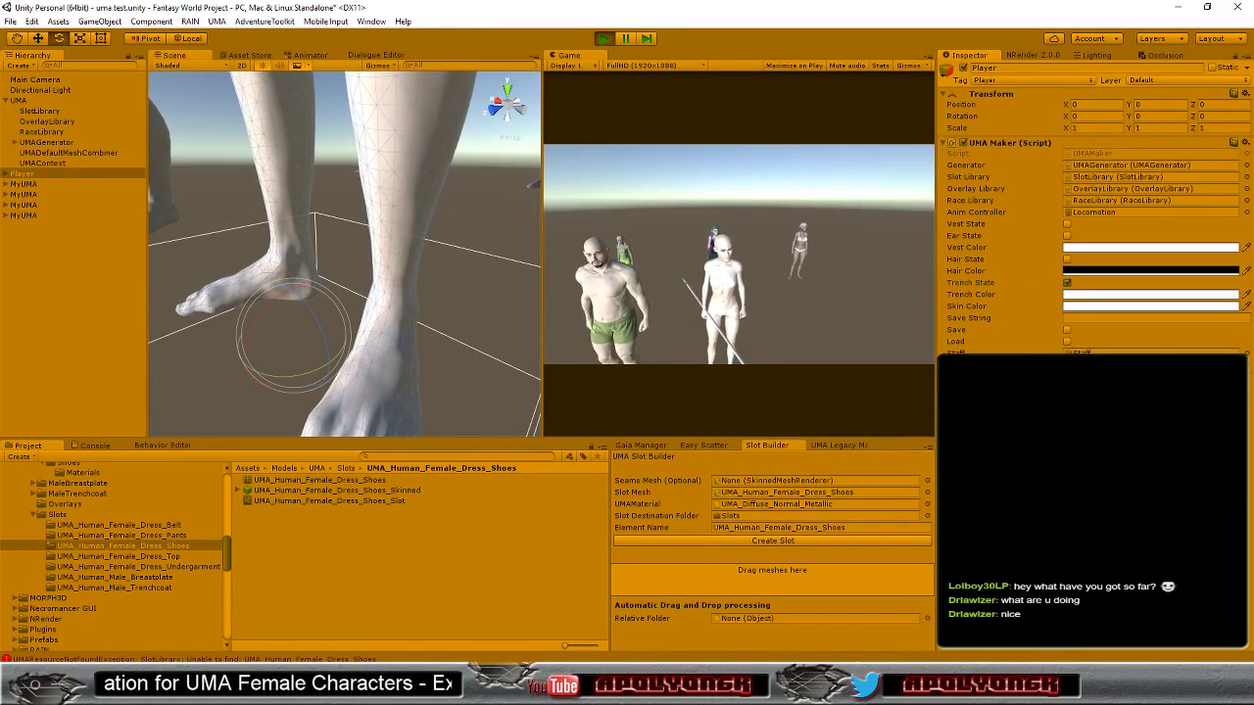
pyautogui.hotkey('ctrl', 'p')
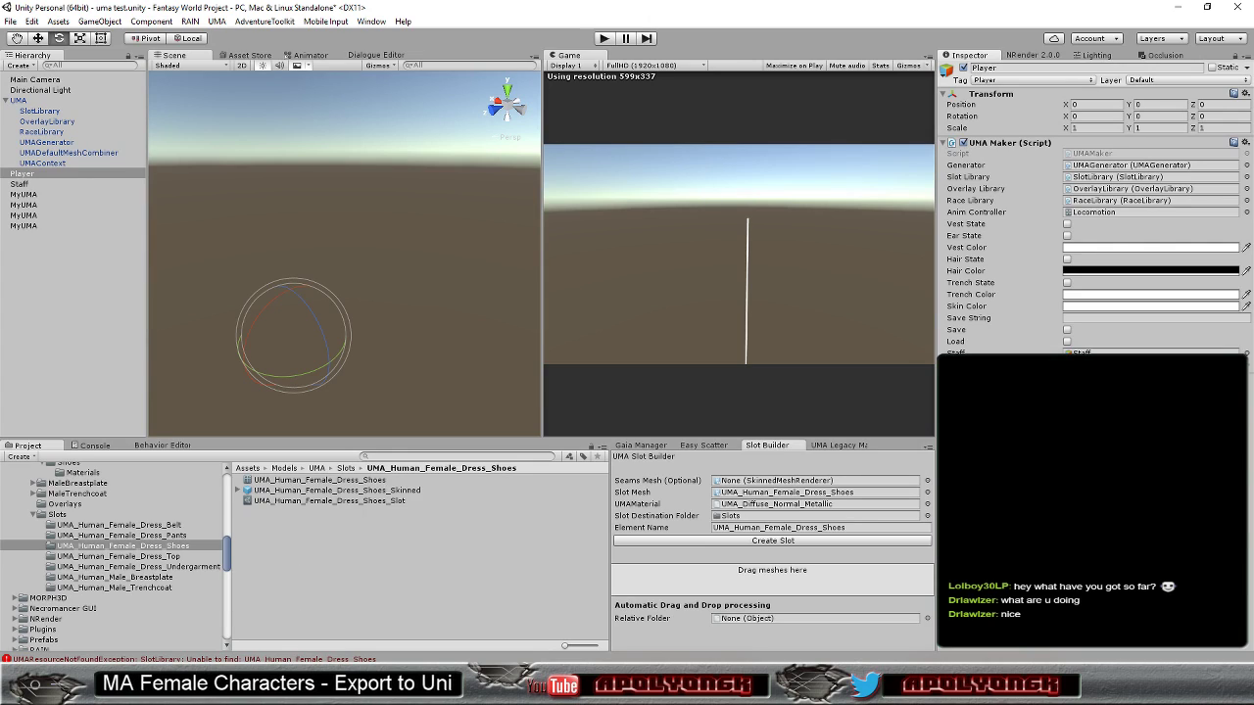
# Sort the SlotLibrary's slots by name and scroll them: Dress Belt, Pants, Top, Undergarment, no Shoes
pyautogui.click(338, 500)
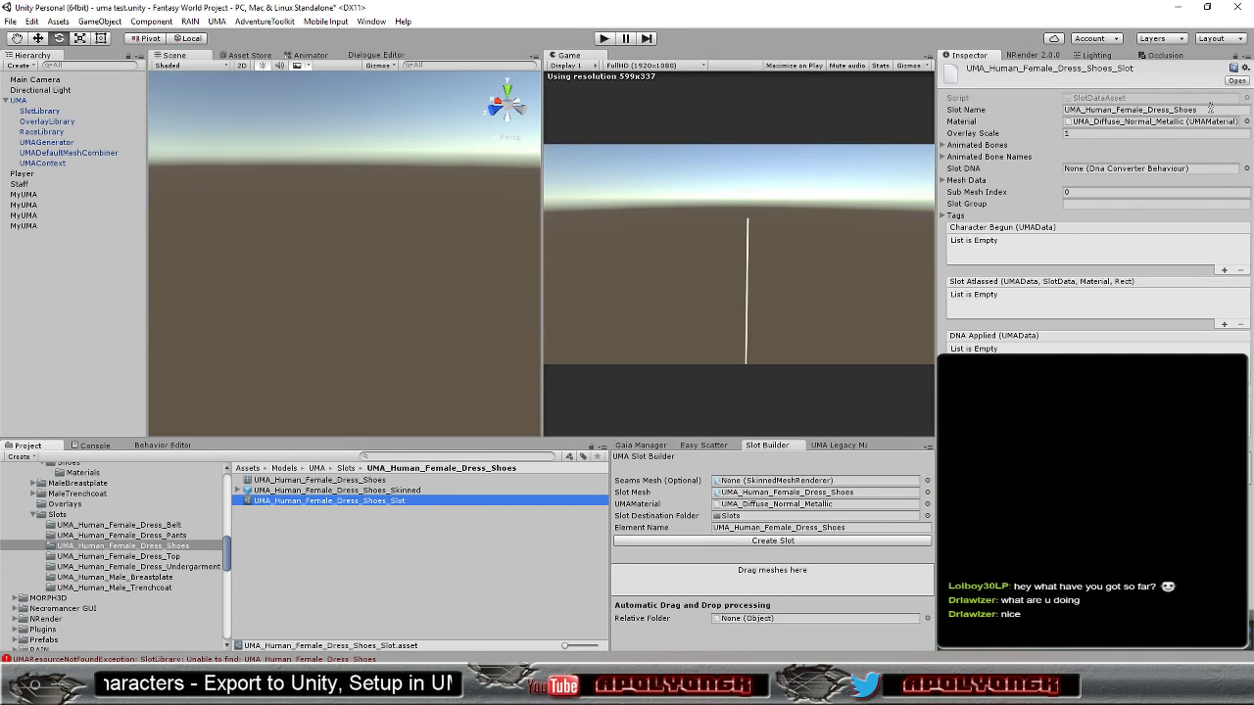
pyautogui.click(39, 111)
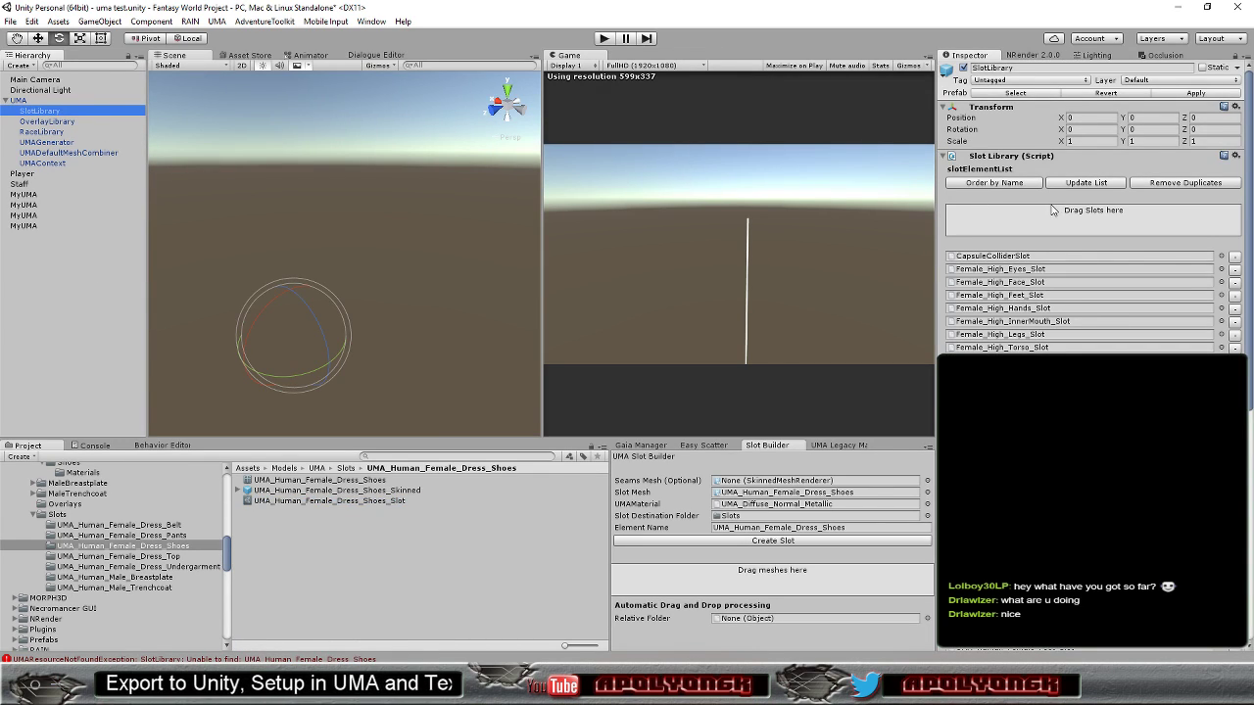
pyautogui.click(1004, 186)
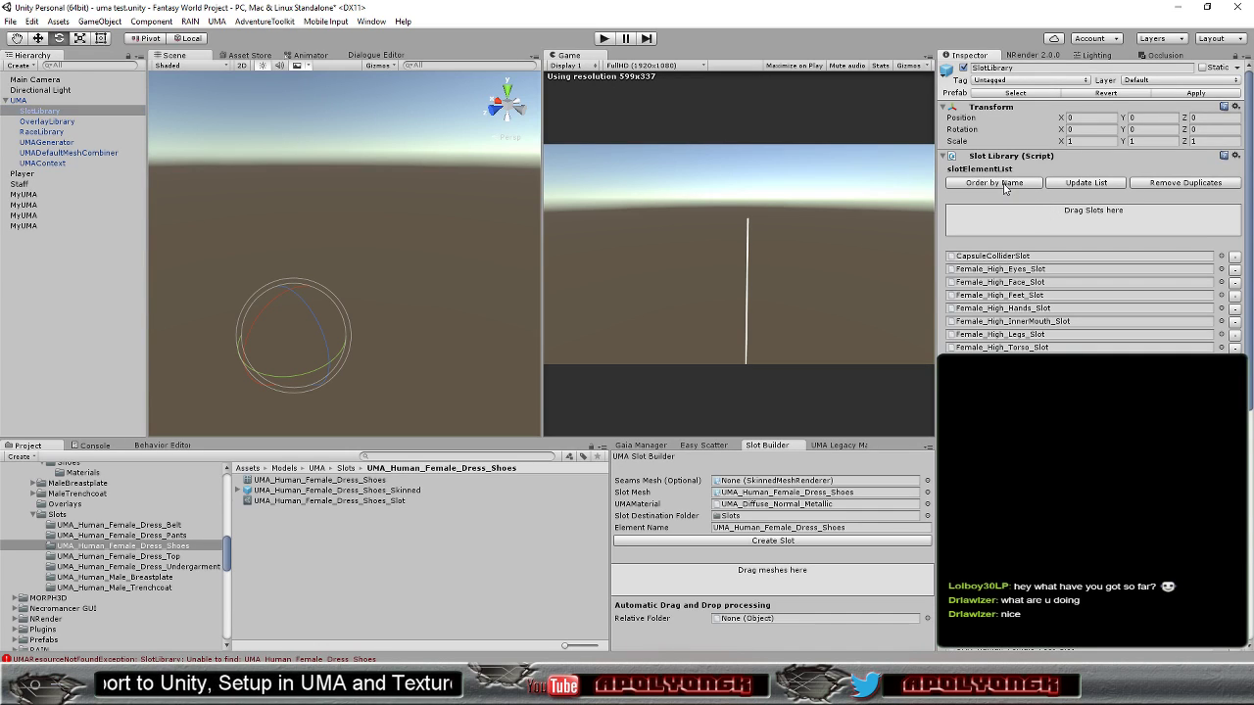
pyautogui.scroll(-8, 1094, 224)
pyautogui.scroll(-3, 1094, 224)
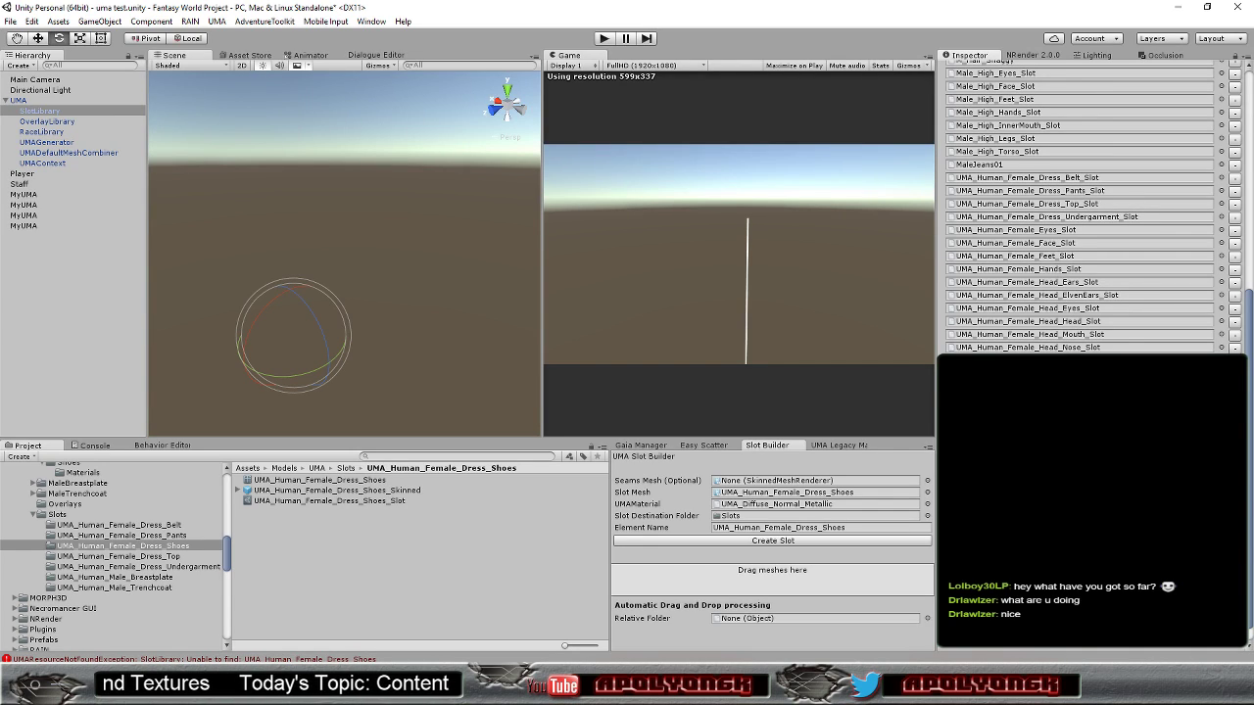
pyautogui.scroll(3, 1088, 245)
pyautogui.scroll(3, 1087, 245)
pyautogui.scroll(3, 1088, 245)
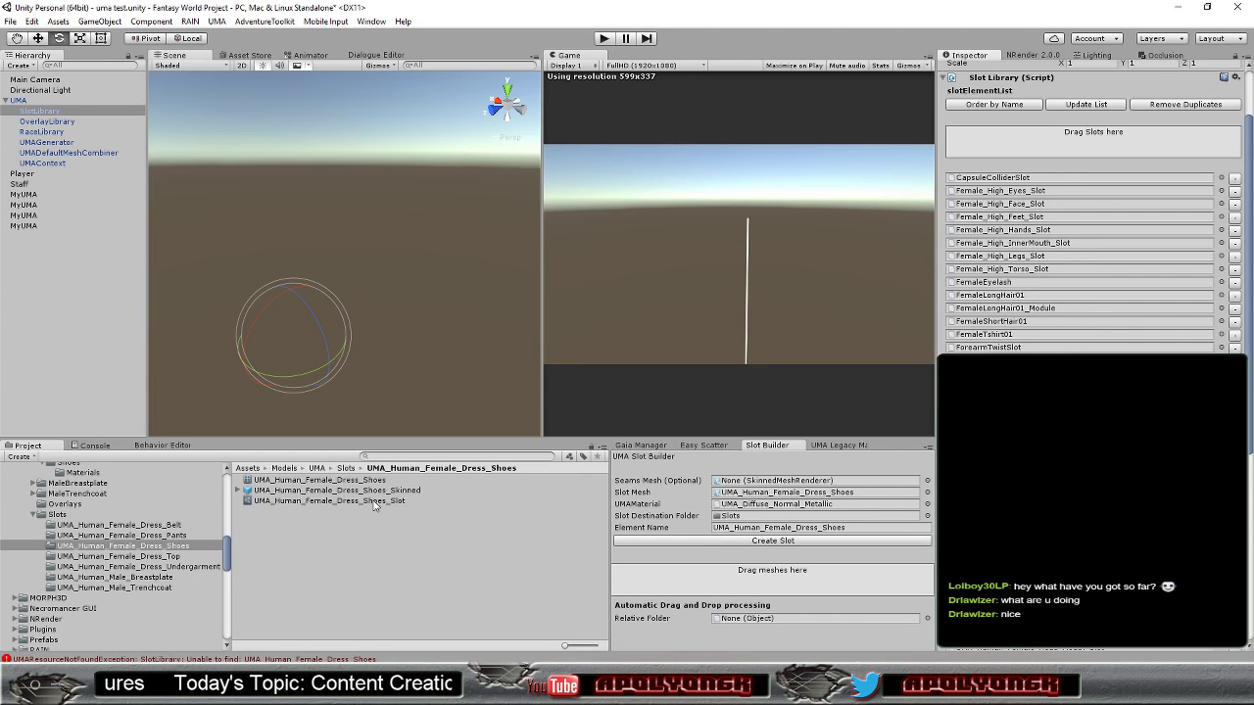
# Drag UMA_Human_Female_Dress_Shoes_Slot into the SlotLibrary's 'Drag Slots here' area
pyautogui.moveTo(382, 501); pyautogui.dragTo(1088, 144)
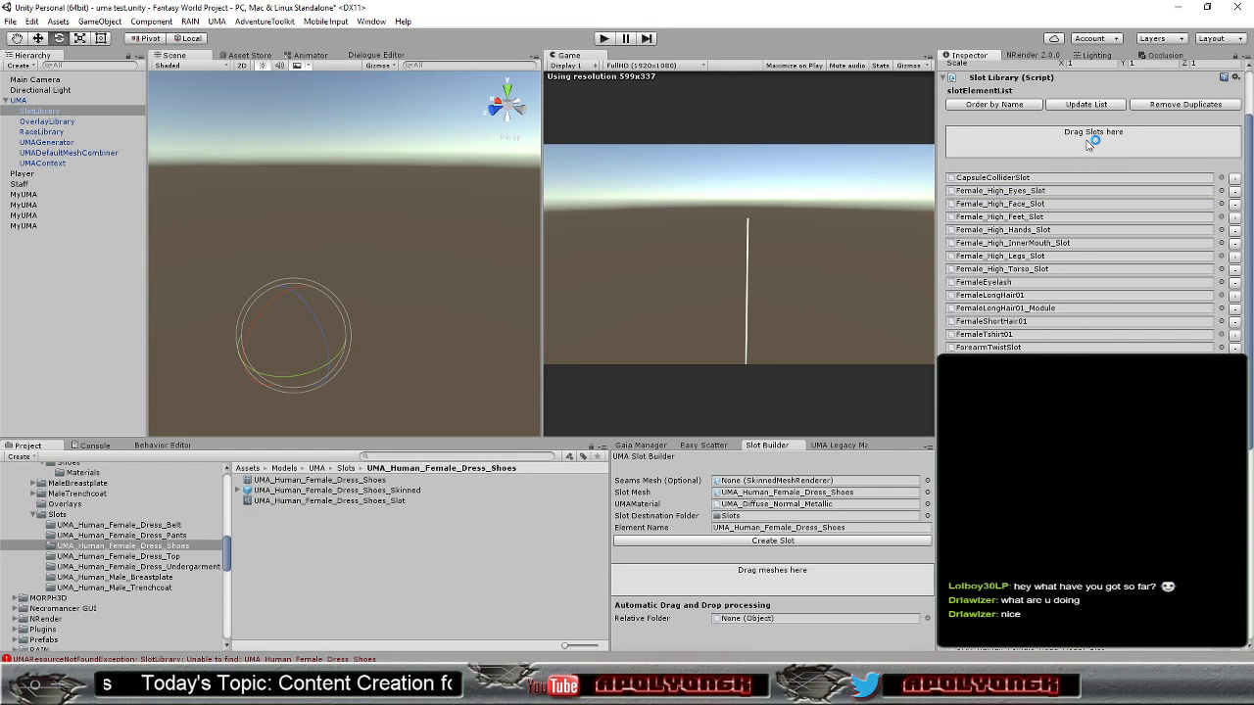
pyautogui.scroll(-4, 1117, 300)
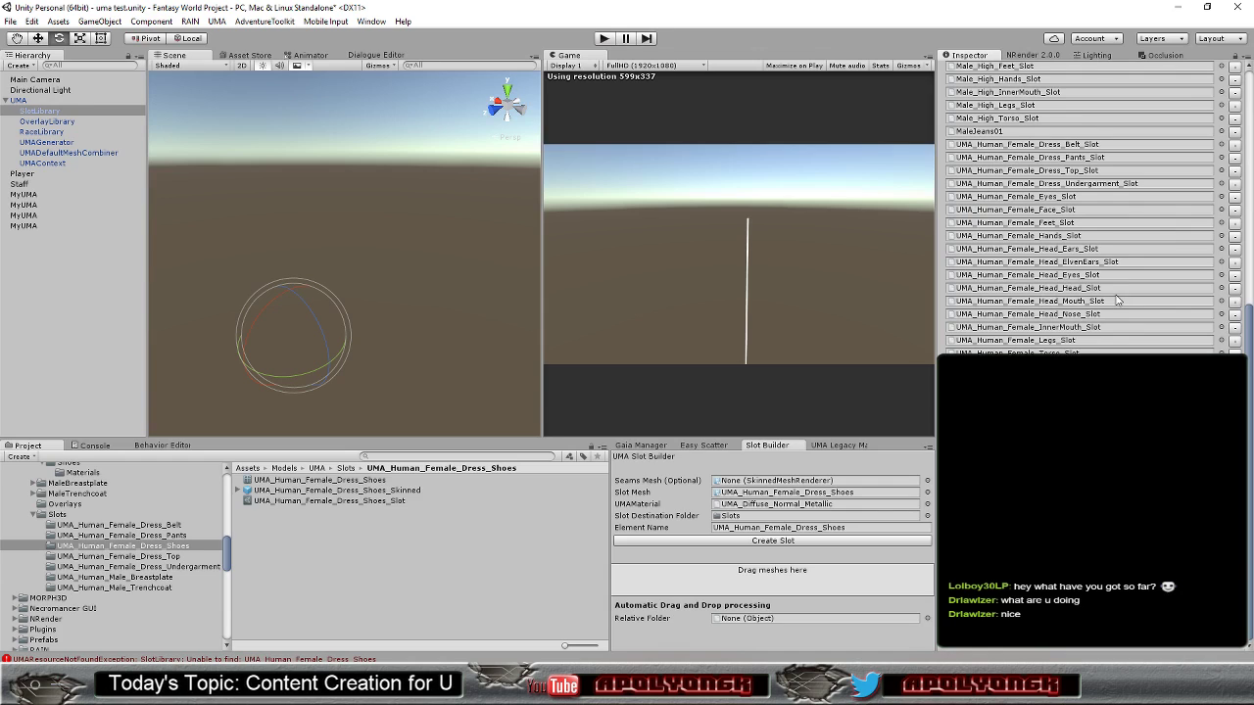
pyautogui.scroll(3, 1117, 300)
pyautogui.scroll(5, 1117, 299)
pyautogui.scroll(2, 1097, 274)
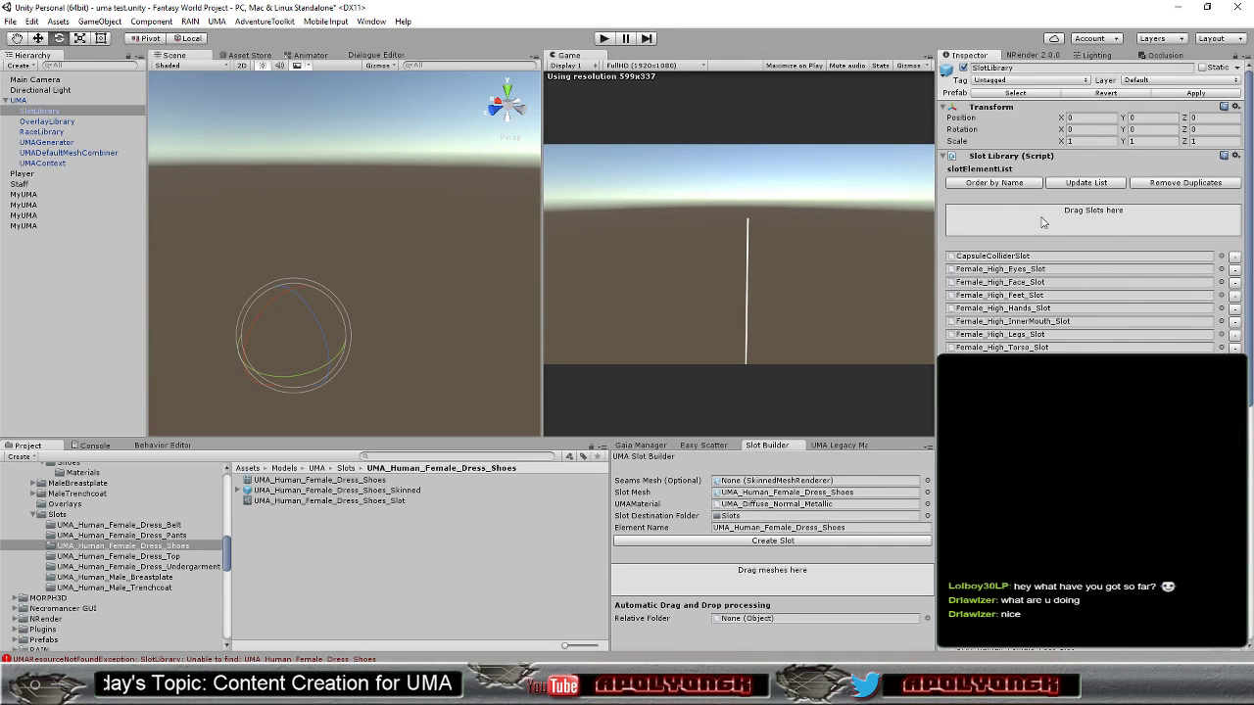
pyautogui.scroll(-8, 1097, 316)
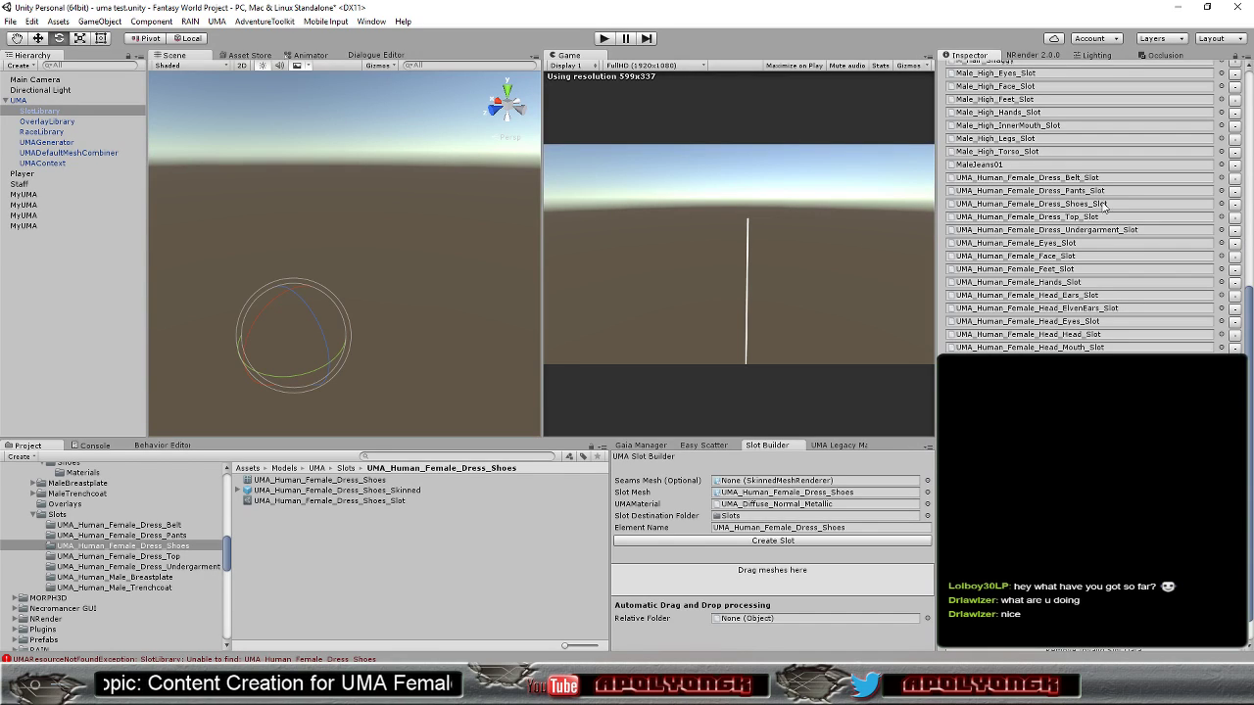
# Select OverlayLibrary in the Hierarchy and scroll its overlay list
pyautogui.click(56, 122)
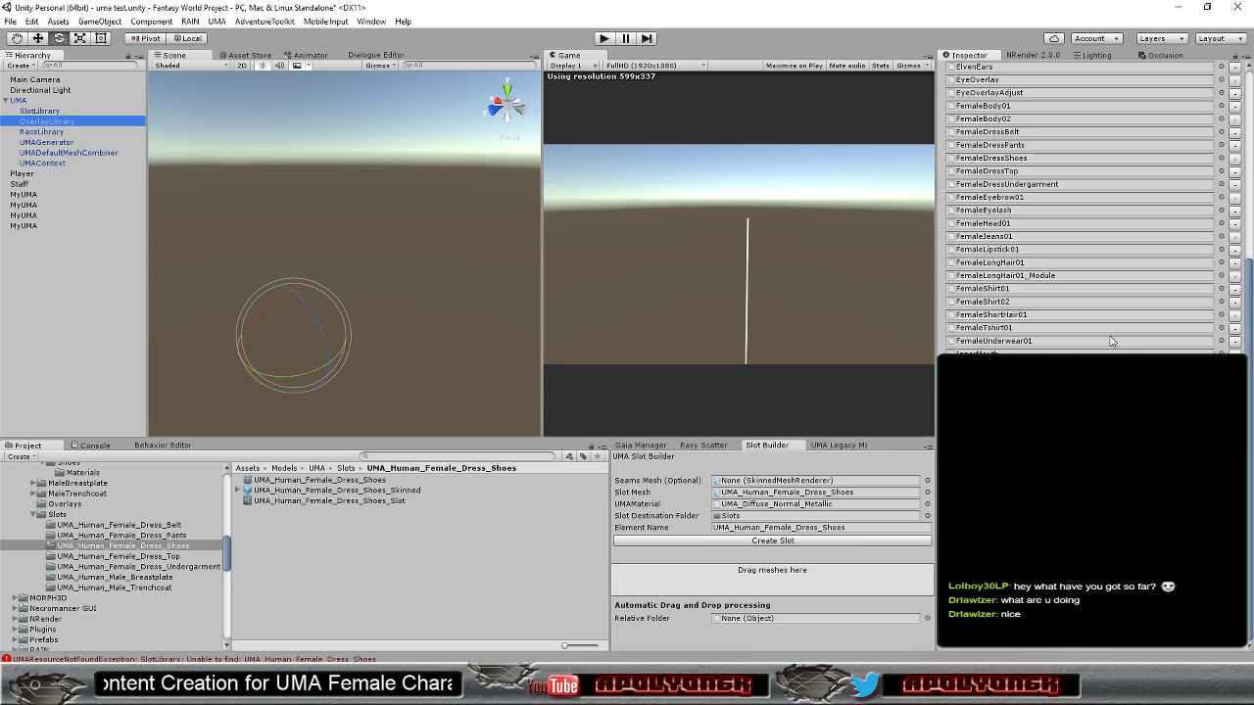
pyautogui.scroll(2, 1112, 340)
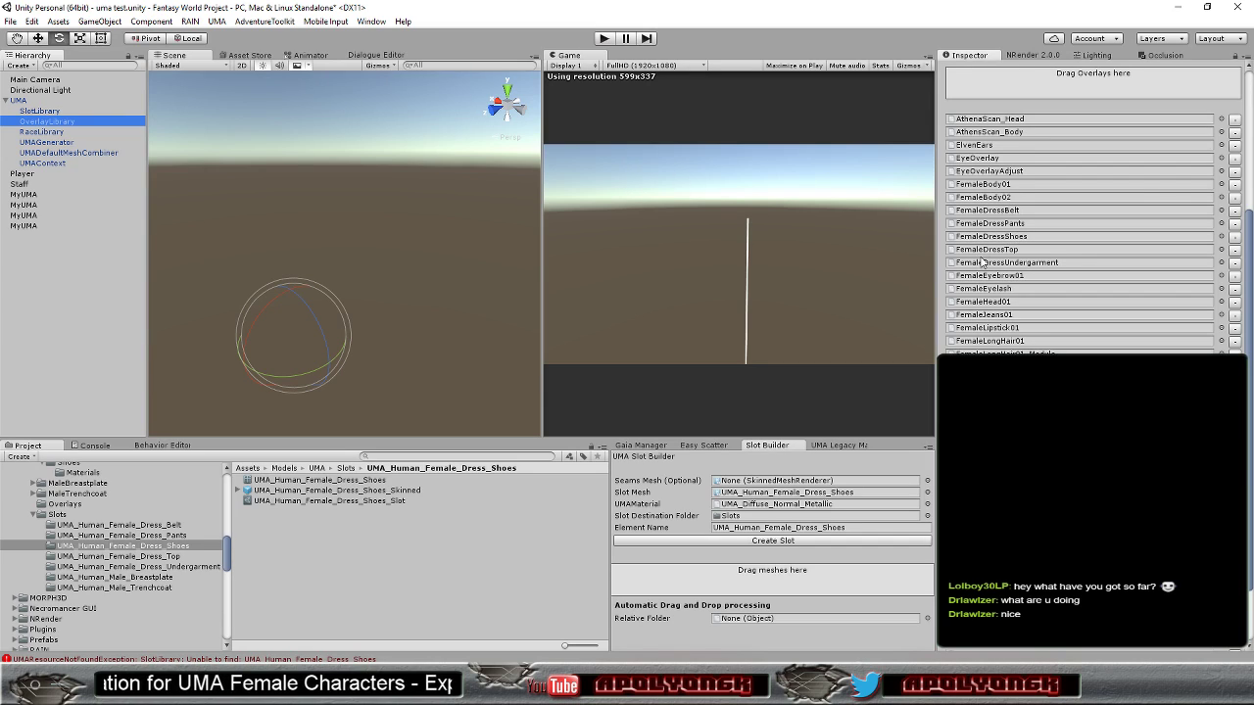
pyautogui.scroll(4, 1014, 333)
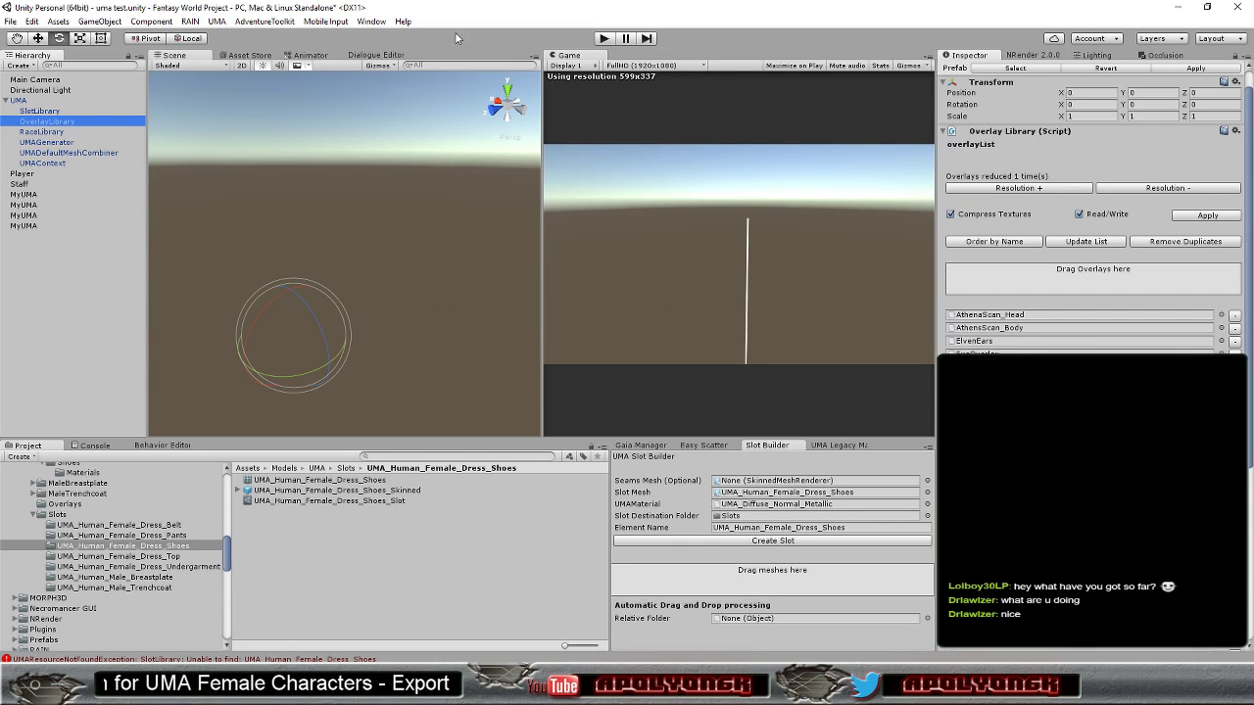
# Run the scene and tick Trench State in the Player's UMA Maker settings
pyautogui.click(605, 39)
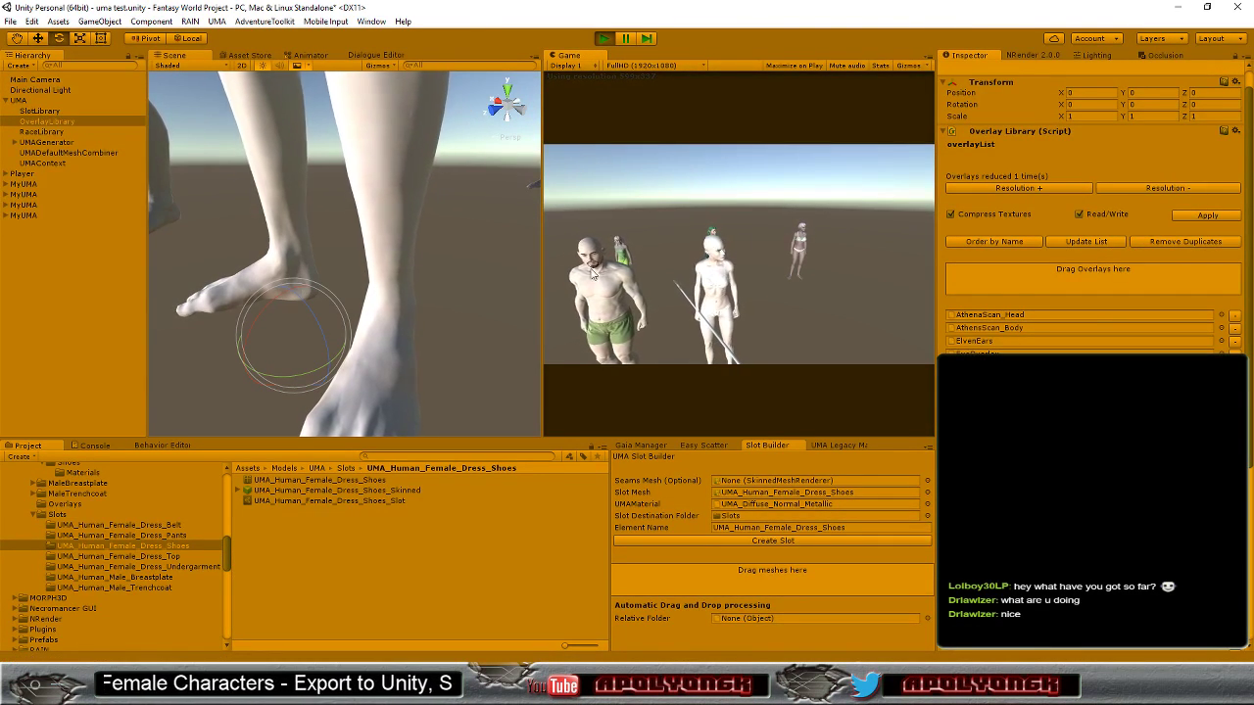
pyautogui.scroll(-5, 391, 312)
pyautogui.scroll(3, 375, 317)
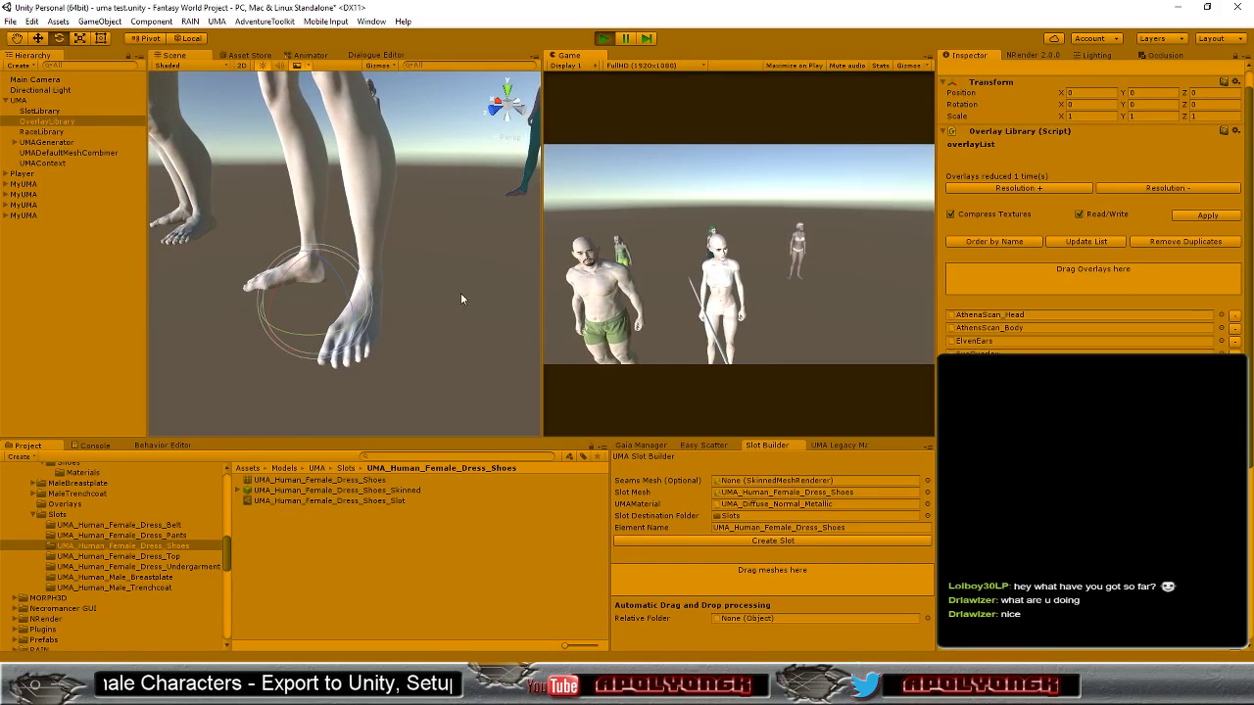
pyautogui.click(29, 174)
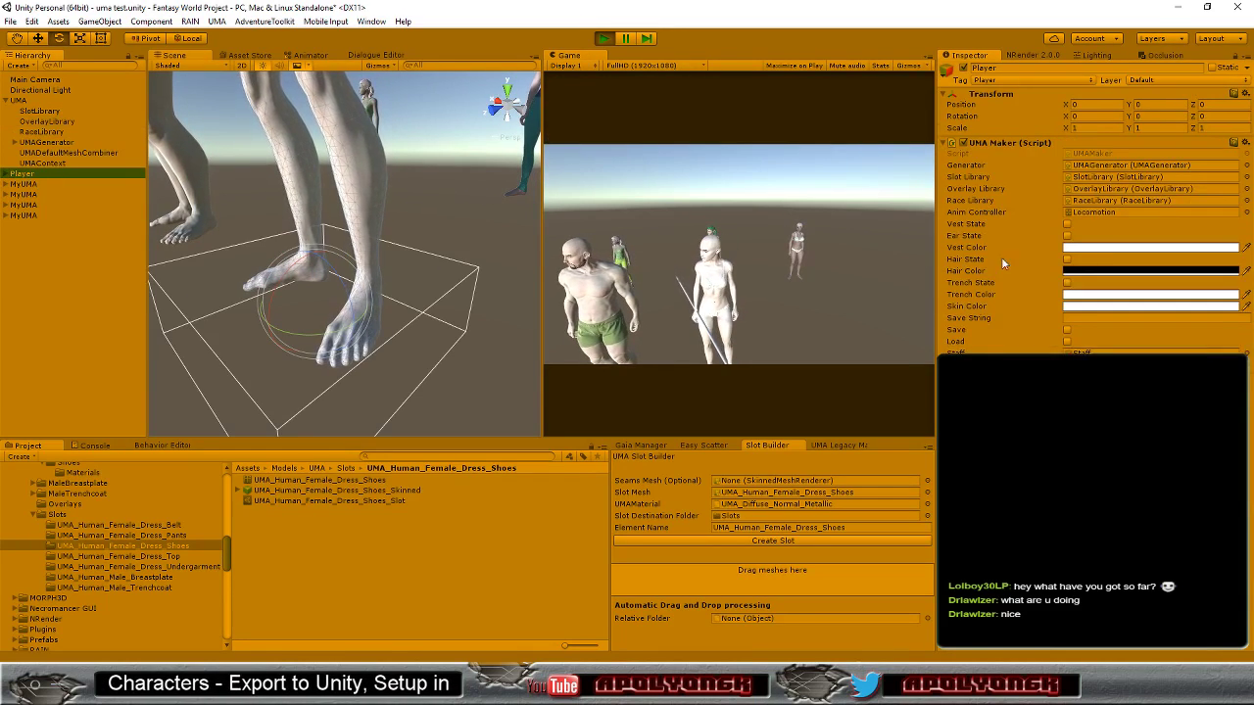
pyautogui.click(1067, 283)
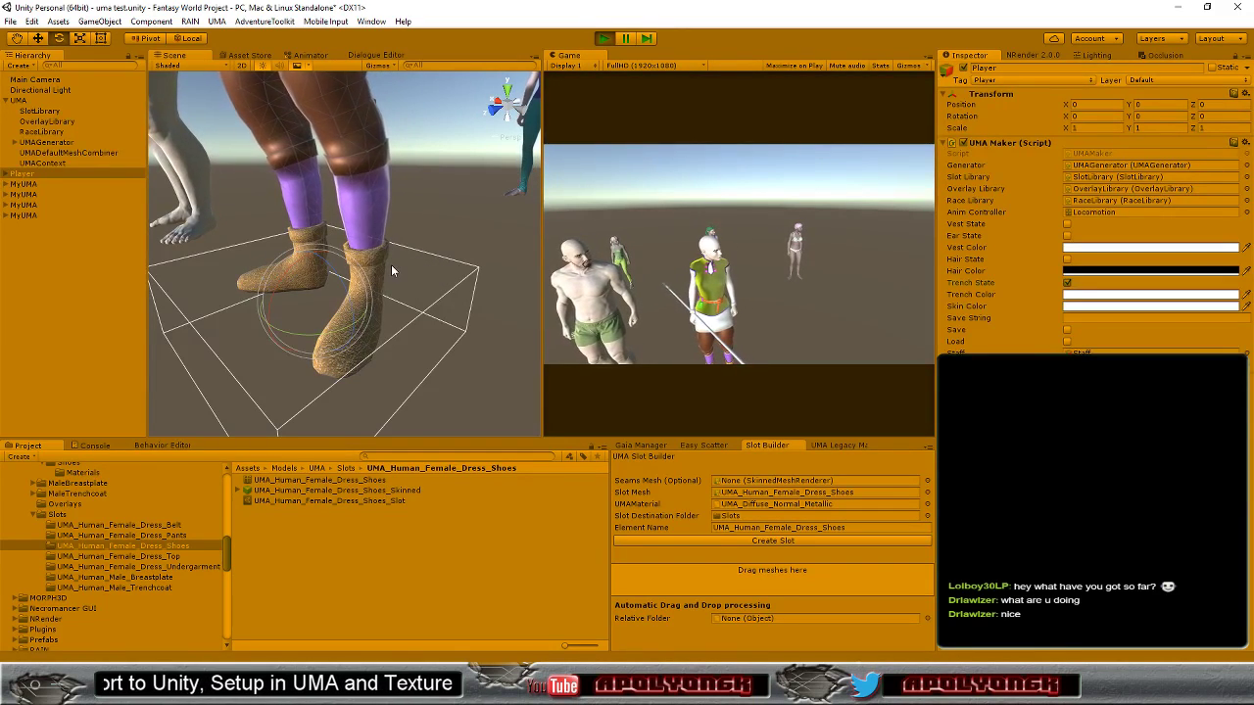
# Orbit the Scene view around the new boots, then stop play mode
pyautogui.scroll(5, 395, 264)
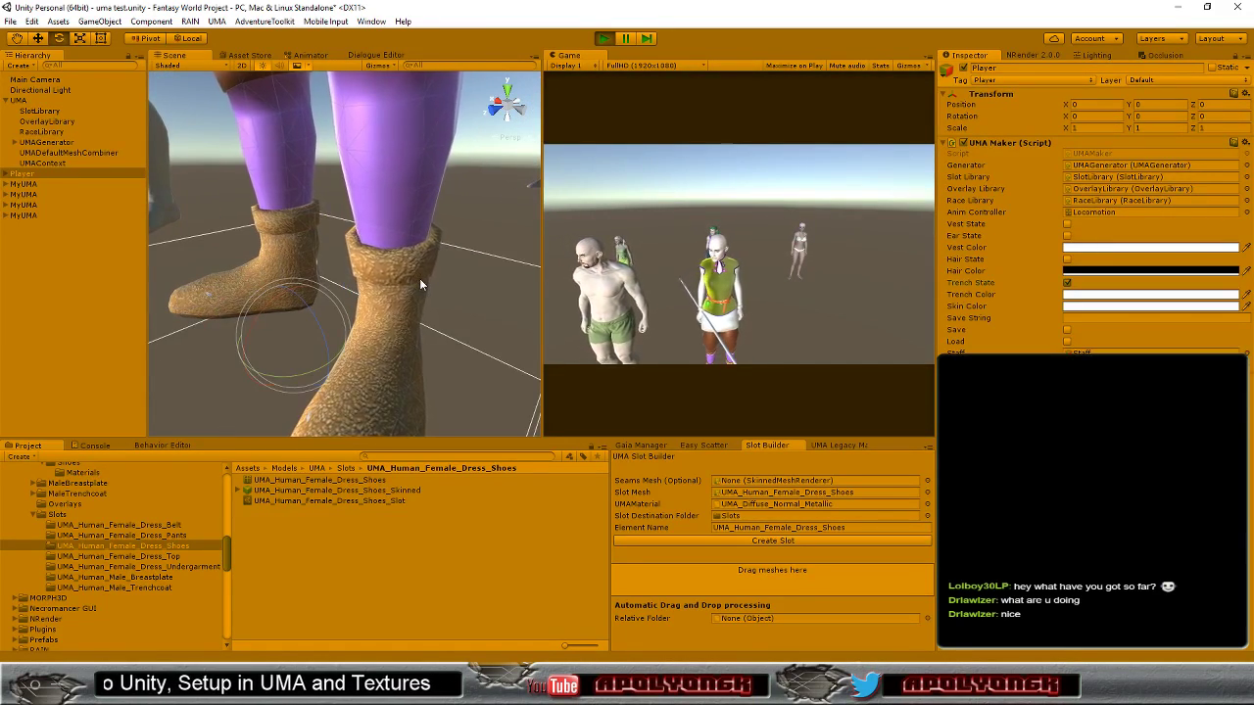
pyautogui.moveTo(428, 310)
pyautogui.keyDown('alt'); pyautogui.mouseDown()
pyautogui.moveTo(1246, 240)
pyautogui.moveTo(359, 298)
pyautogui.moveTo(510, 265)
pyautogui.mouseUp(); pyautogui.keyUp('alt')
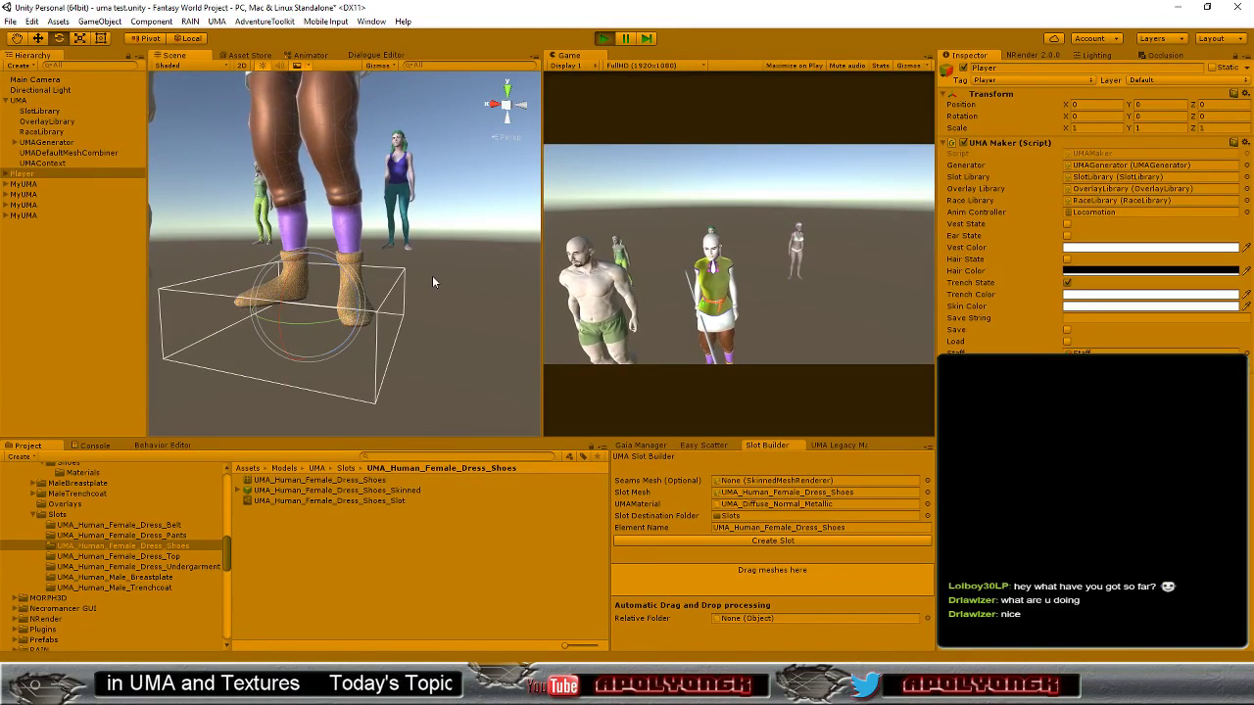
pyautogui.scroll(3, 433, 275)
pyautogui.scroll(-2, 432, 275)
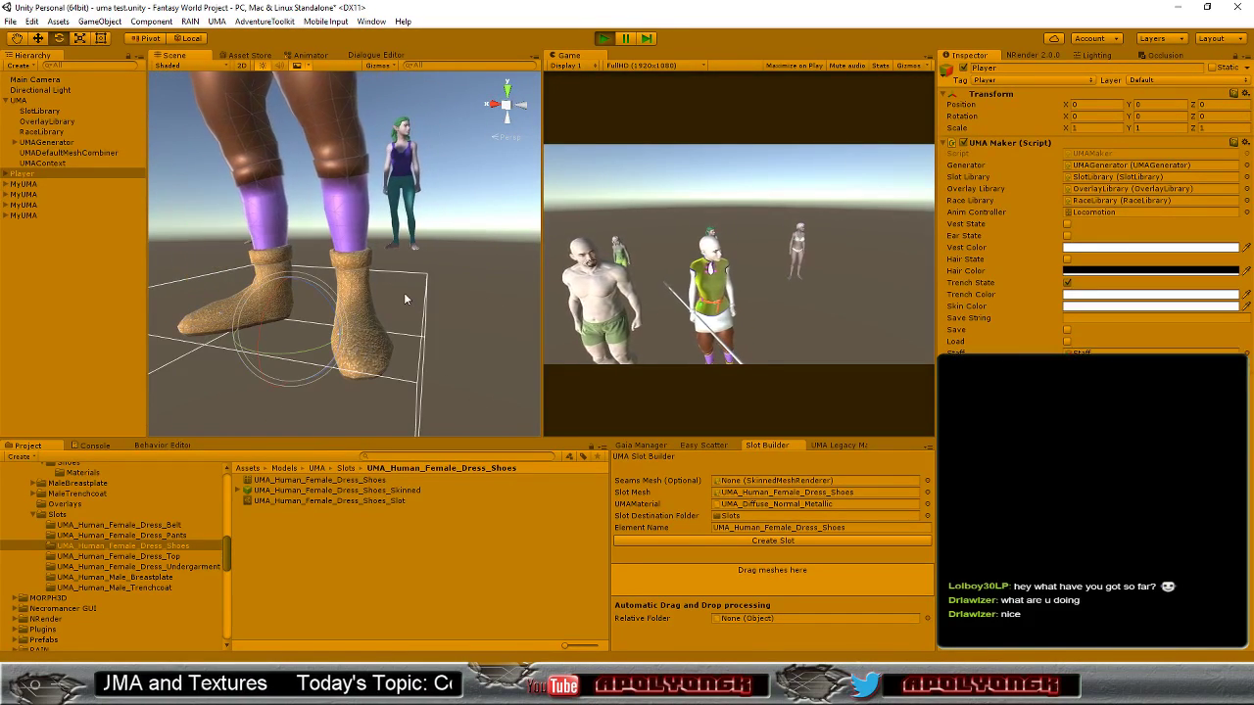
pyautogui.click(605, 41)
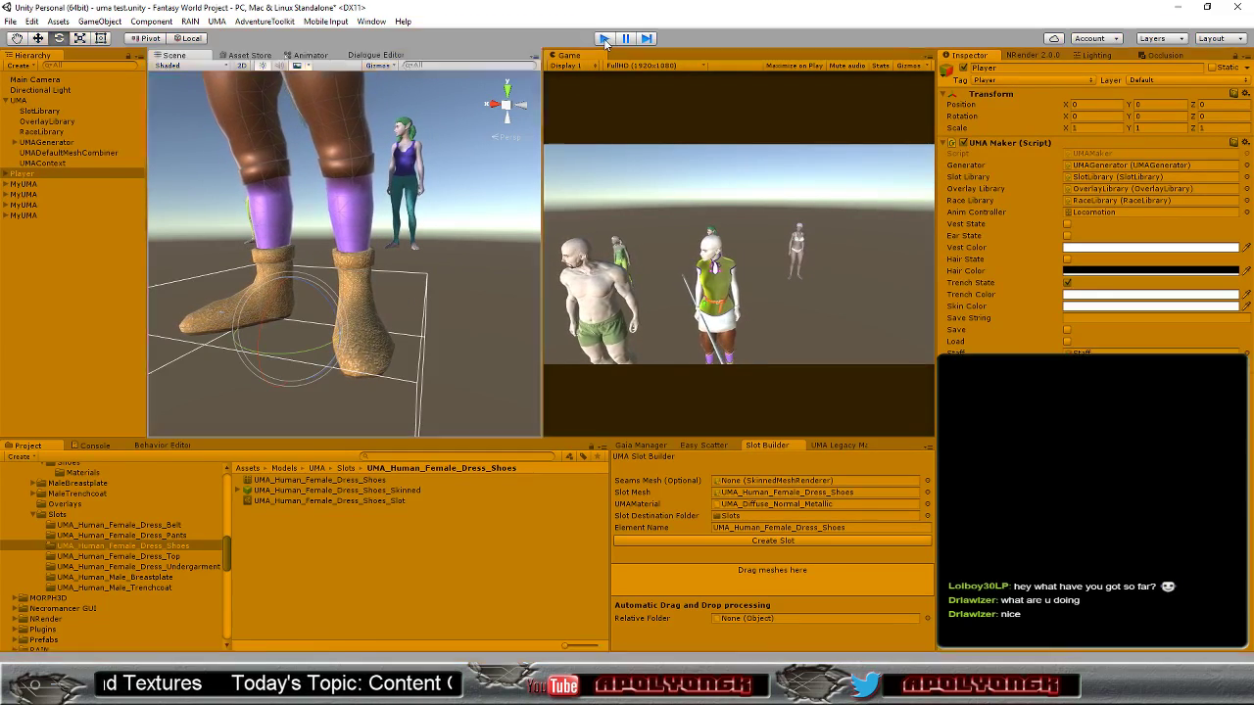
# Change the shoes' SetSlot and AddOverlay index from 10 to 5 on lines 156–157 and save UMAMaker.cs
pyautogui.hotkey('alt', 'Tab')
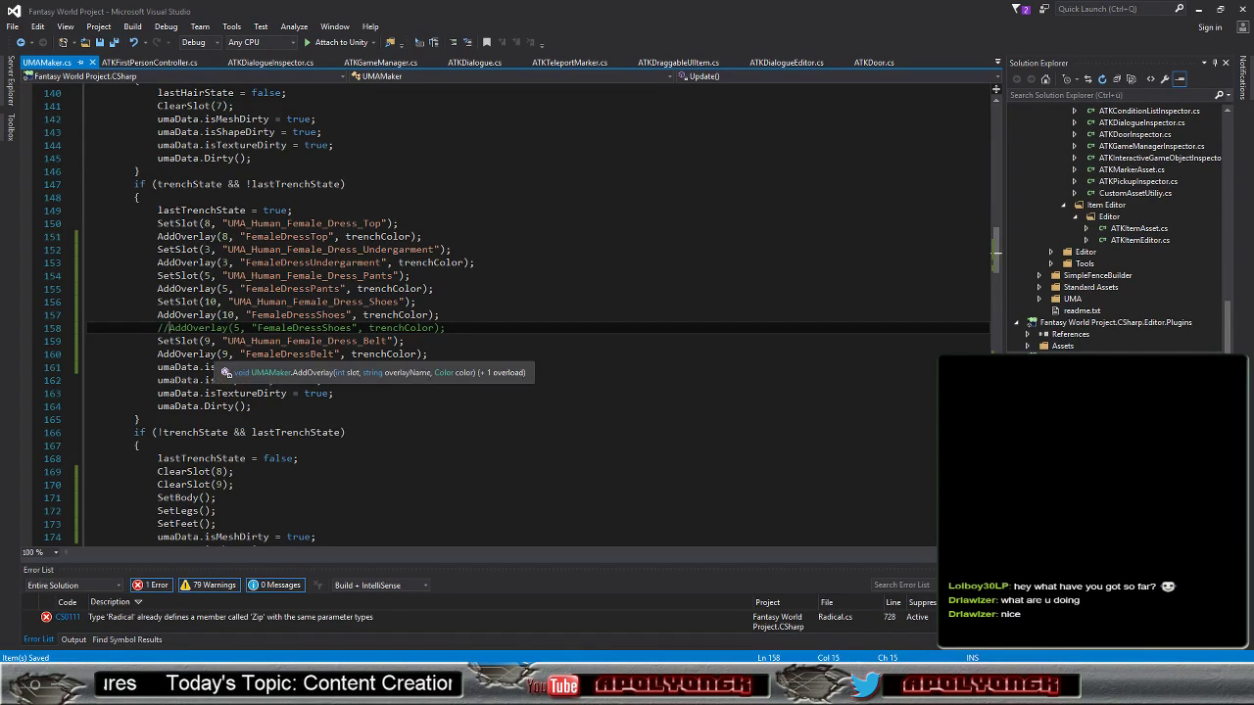
pyautogui.doubleClick(210, 304)
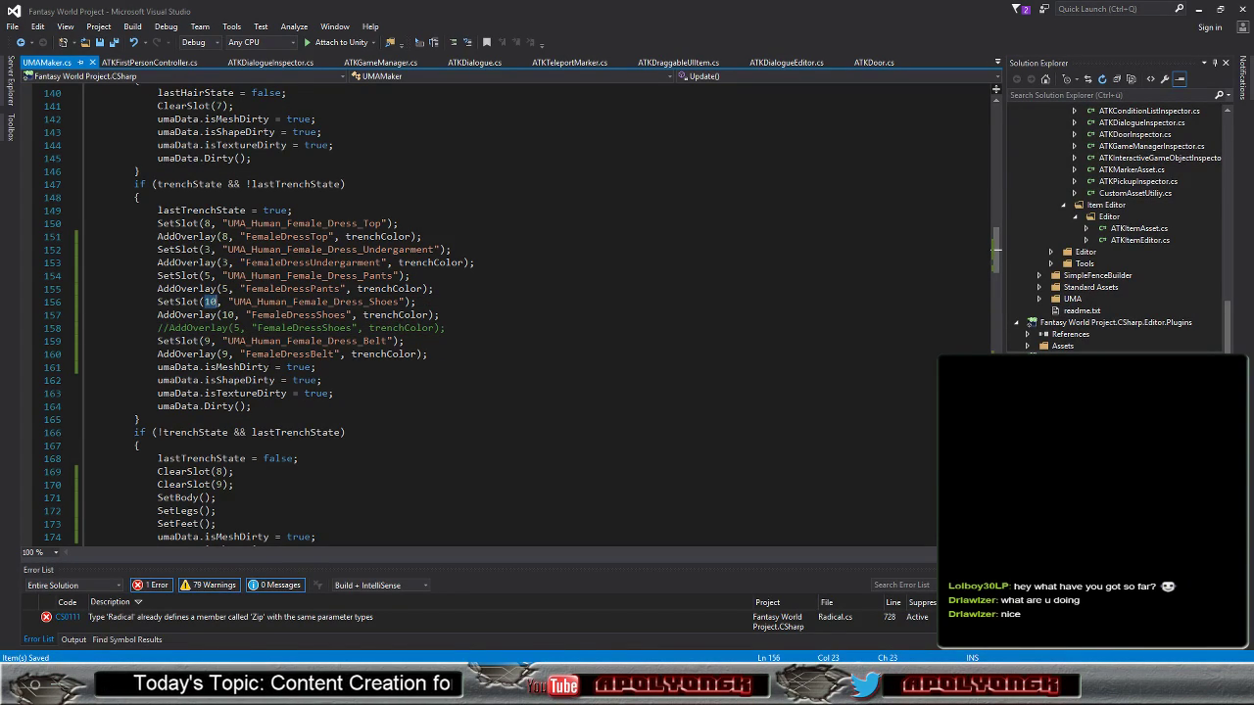
pyautogui.write('5')
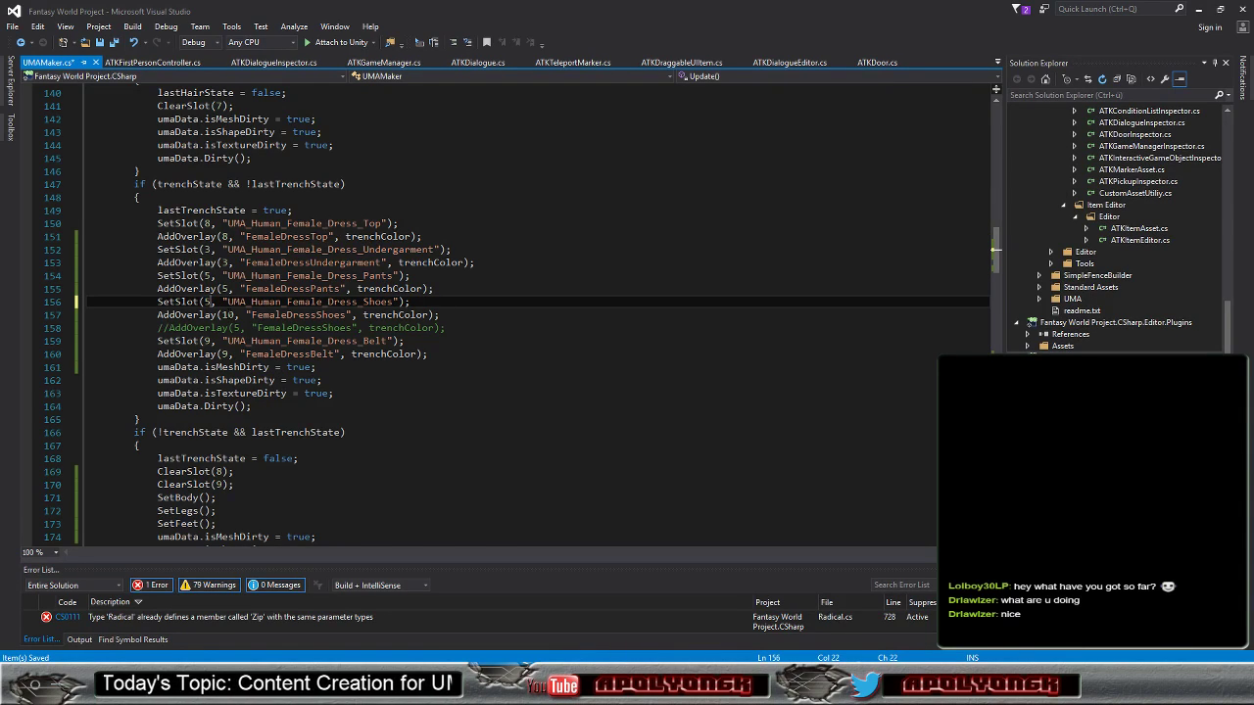
pyautogui.doubleClick(228, 315)
pyautogui.write('5')
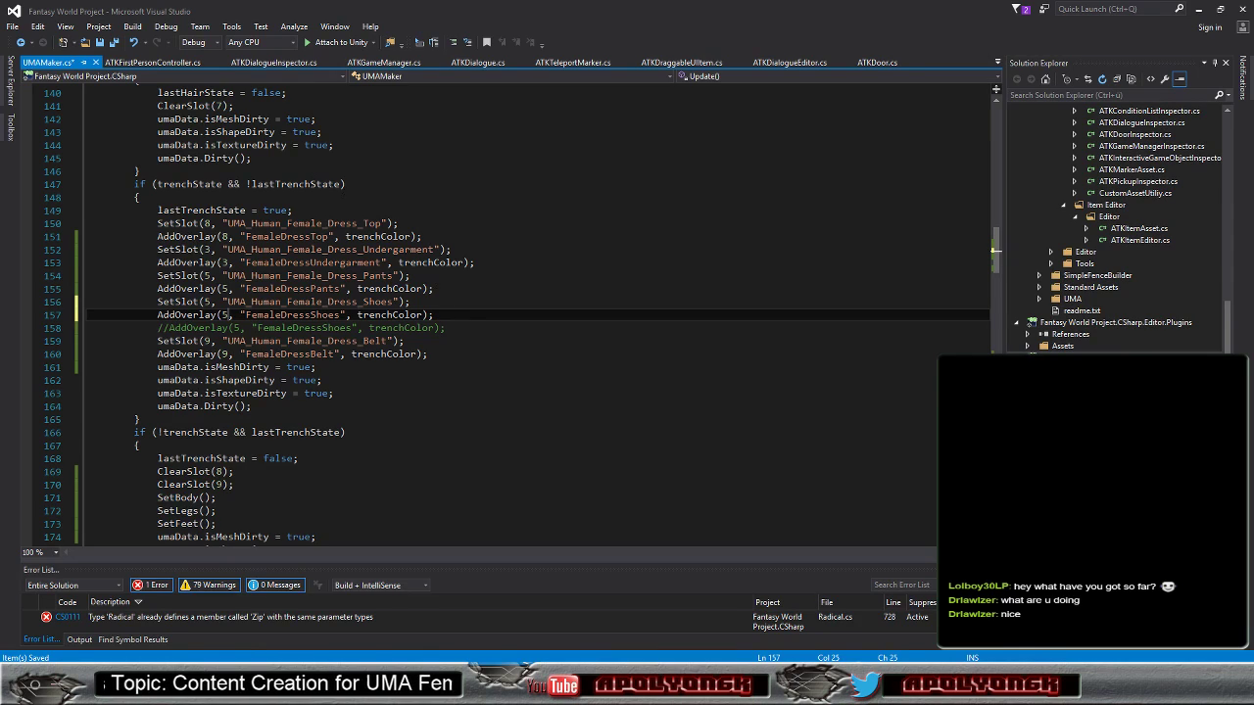
pyautogui.click(99, 42)
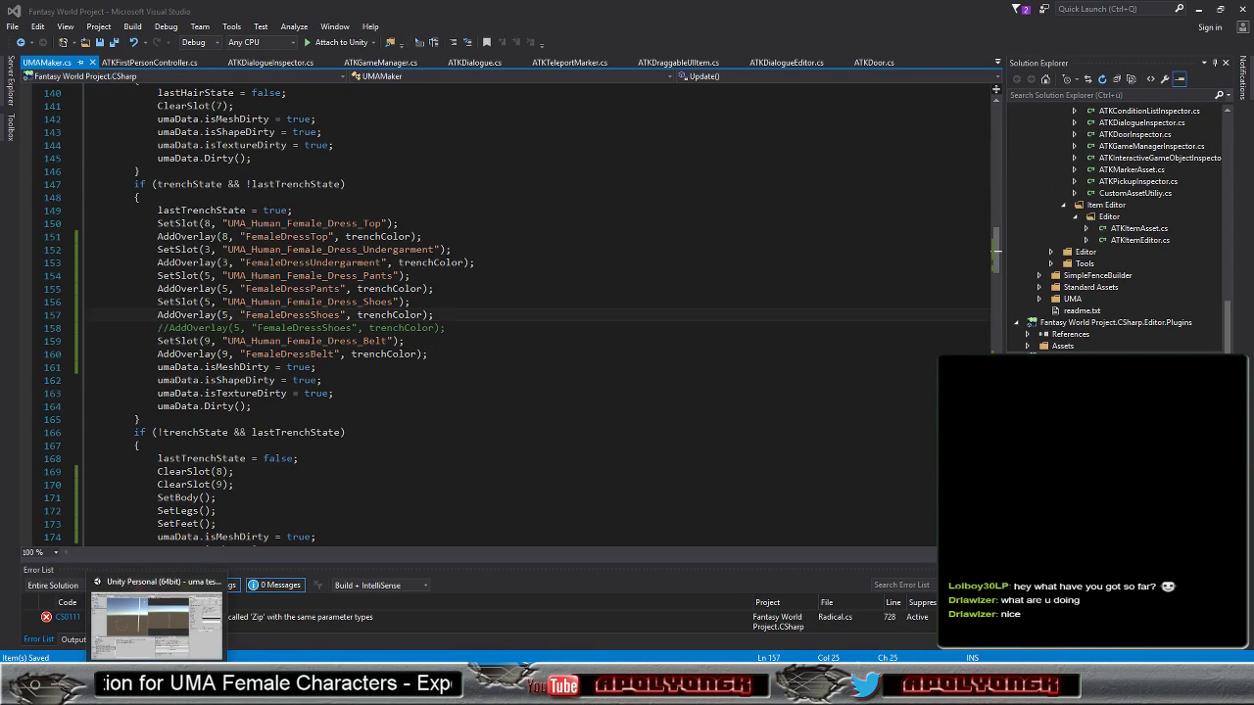
pyautogui.click(196, 610)
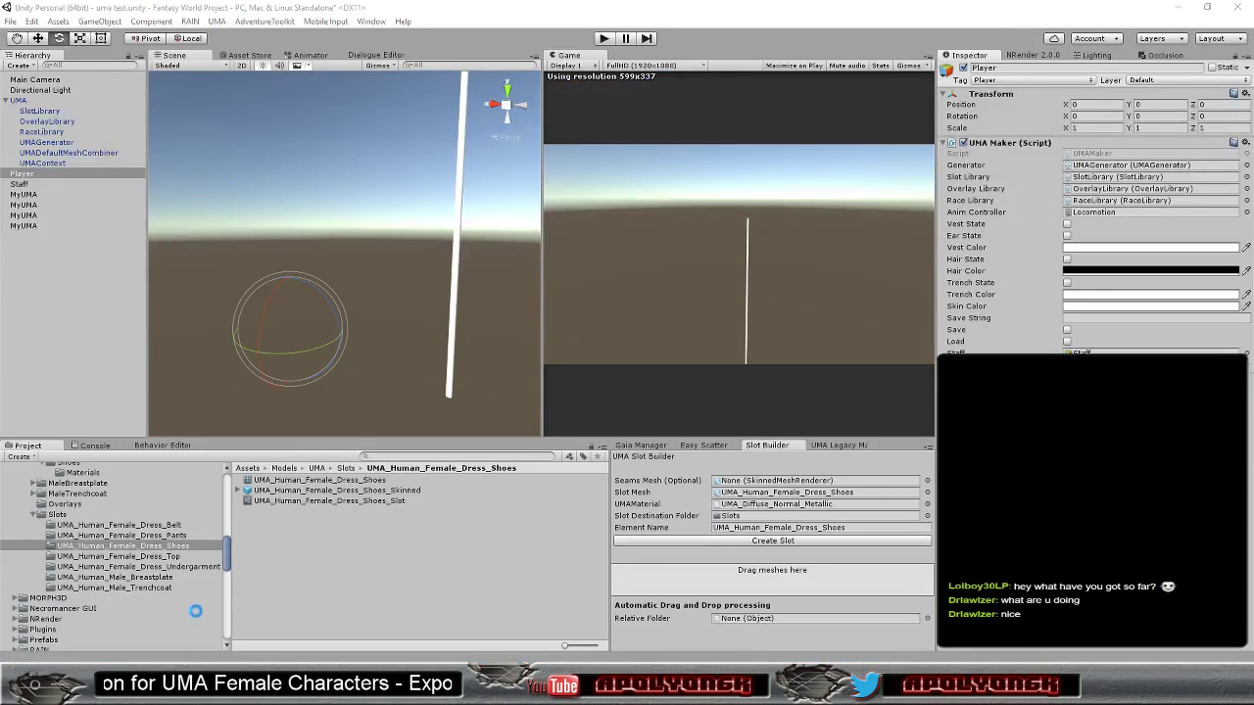
# Run the scene again and tick Trench State to test the slot-5 shoes
pyautogui.click(604, 39)
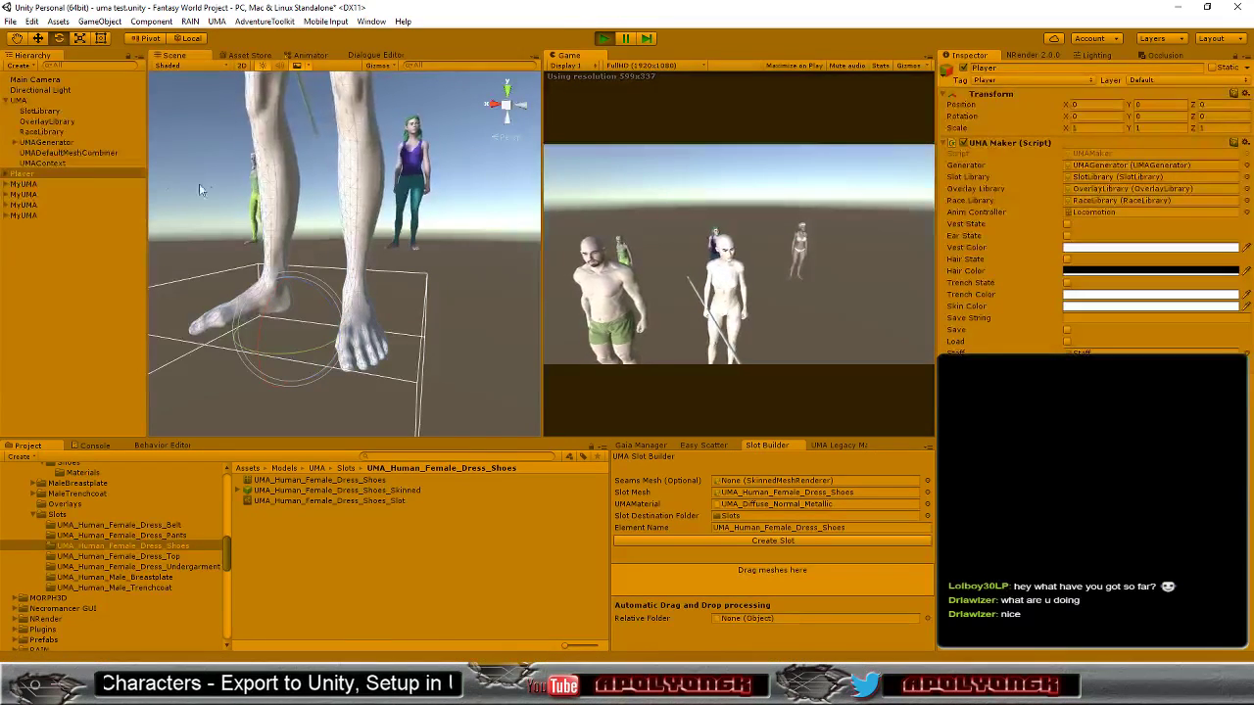
pyautogui.click(1067, 283)
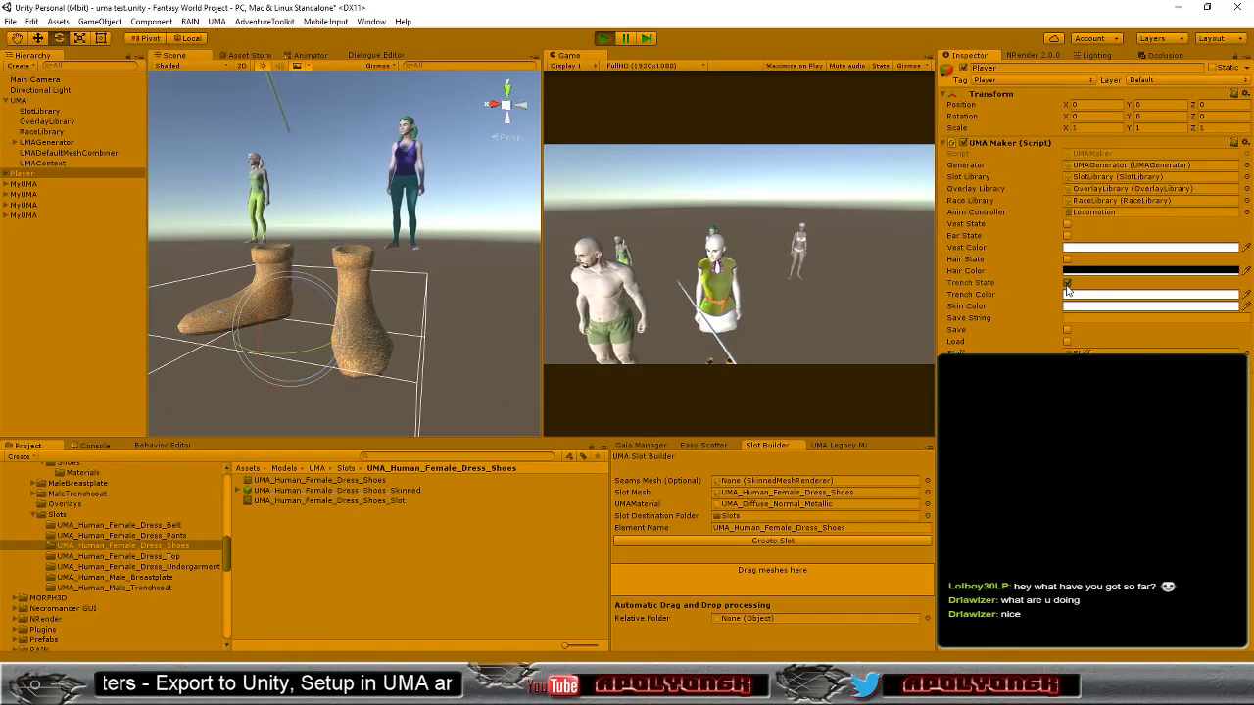
pyautogui.scroll(-3, 395, 184)
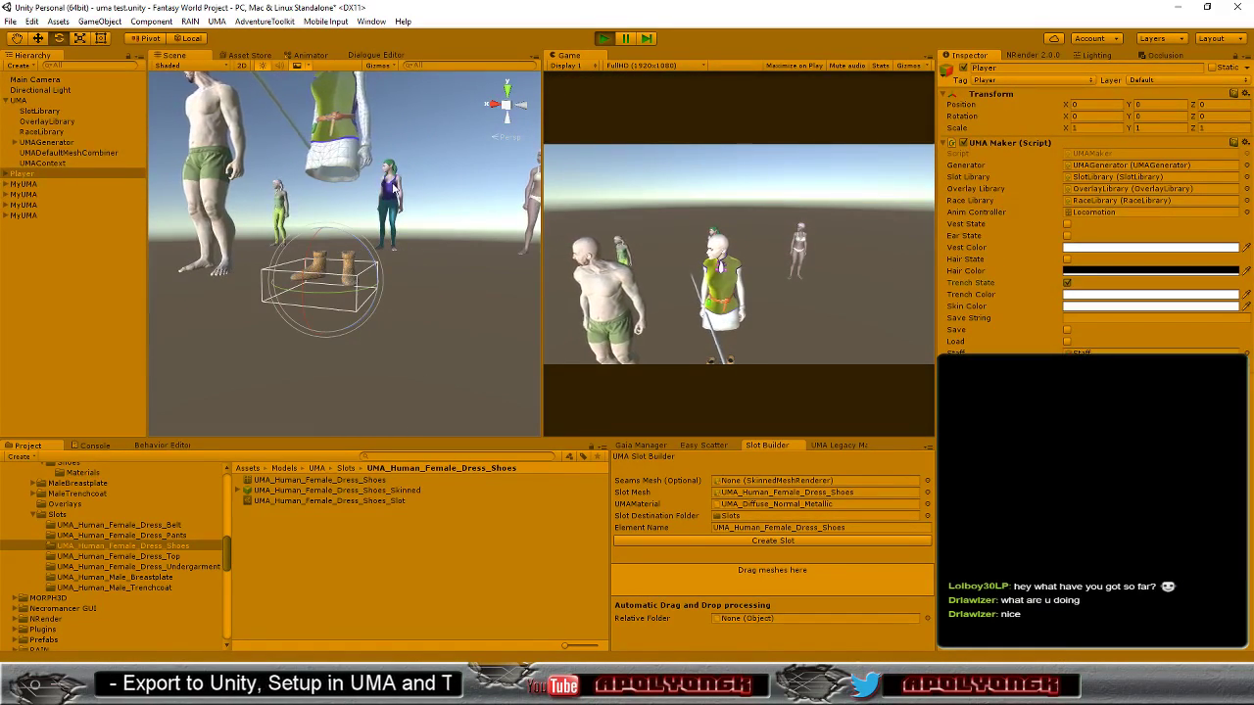
pyautogui.scroll(3, 397, 181)
pyautogui.scroll(-3, 399, 196)
pyautogui.scroll(2, 408, 227)
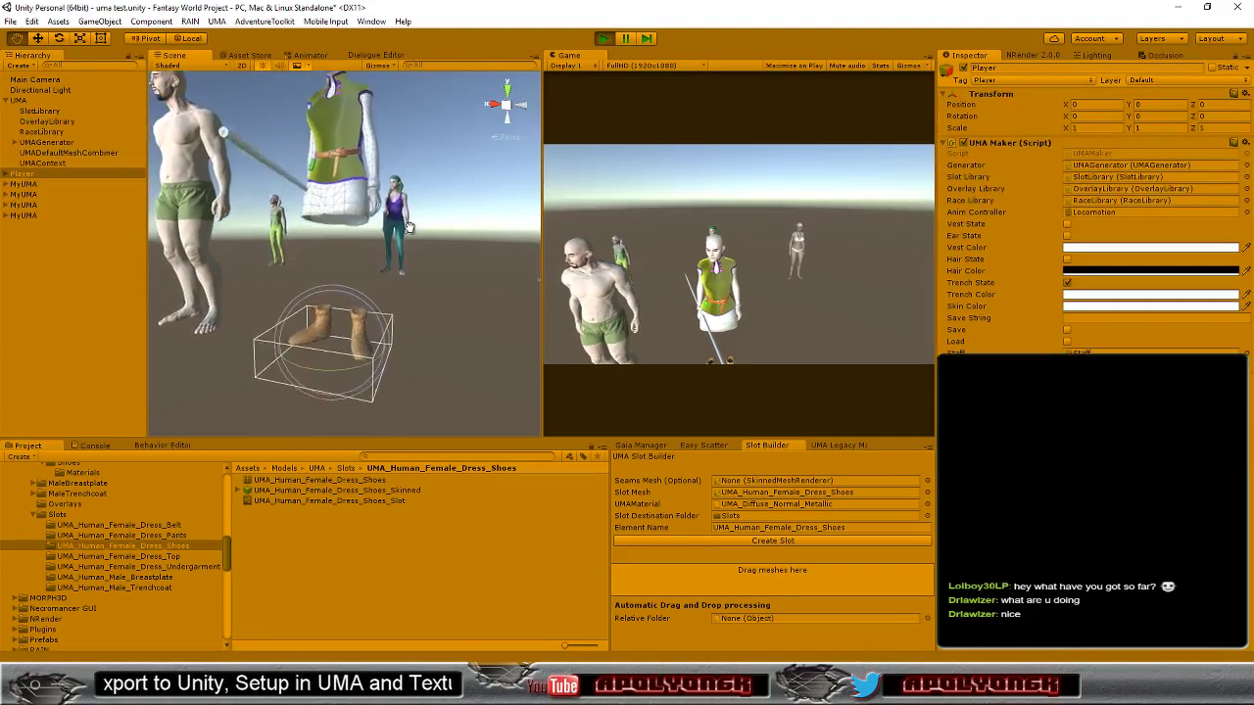
# Pan the Scene view up to the characters' boots, then exit Play mode
pyautogui.moveTo(409, 227)
pyautogui.mouseDown(button='middle')
pyautogui.moveTo(401, 179)
pyautogui.moveTo(422, 162)
pyautogui.mouseUp(button='middle')
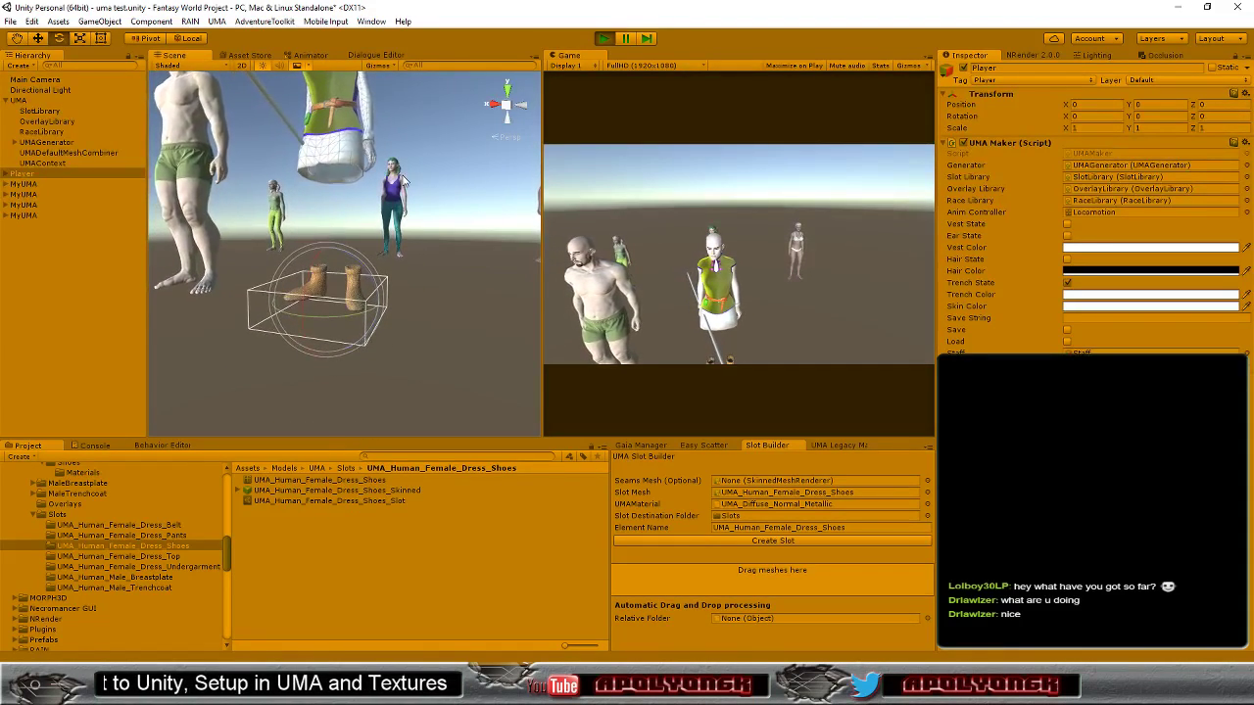
pyautogui.scroll(2, 431, 147)
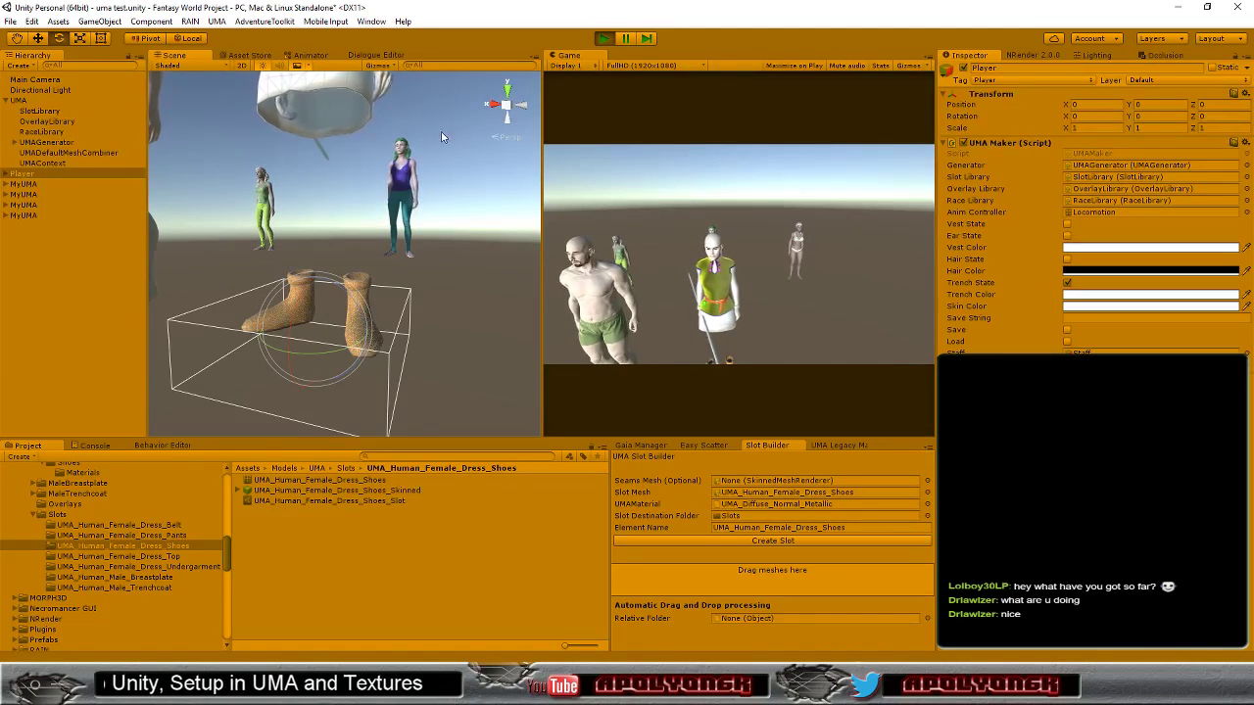
pyautogui.scroll(-2, 363, 142)
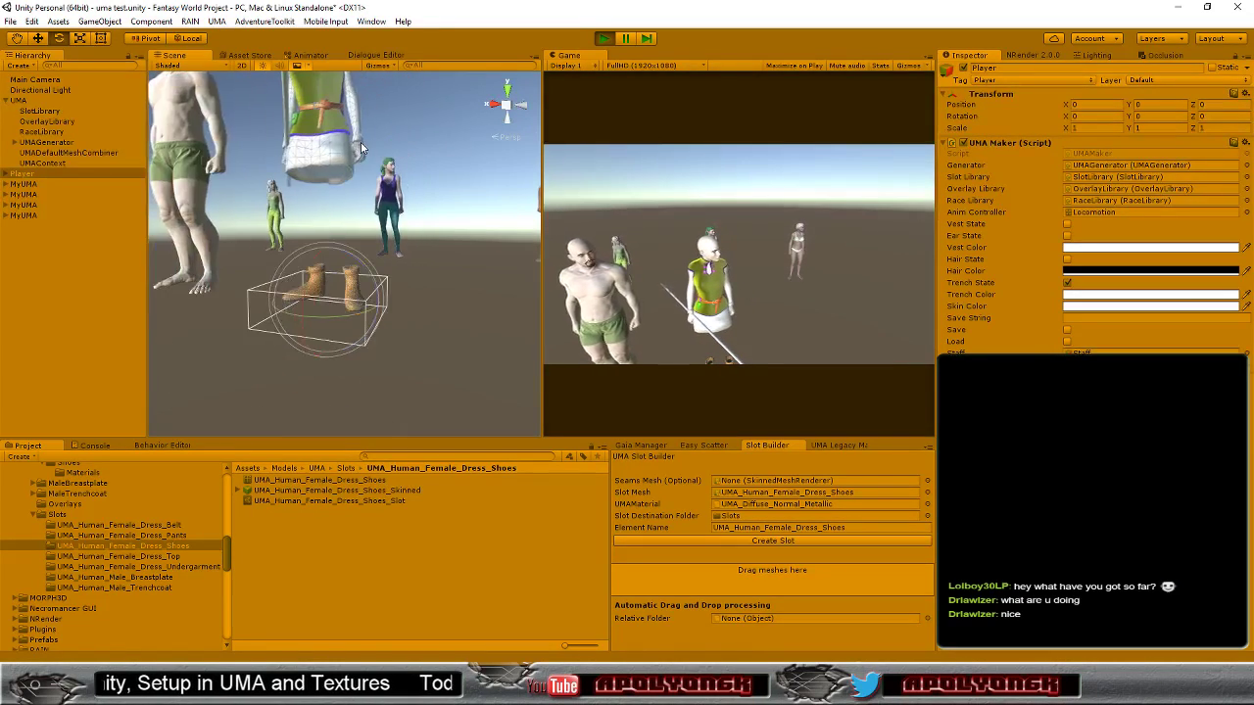
pyautogui.scroll(-2, 361, 142)
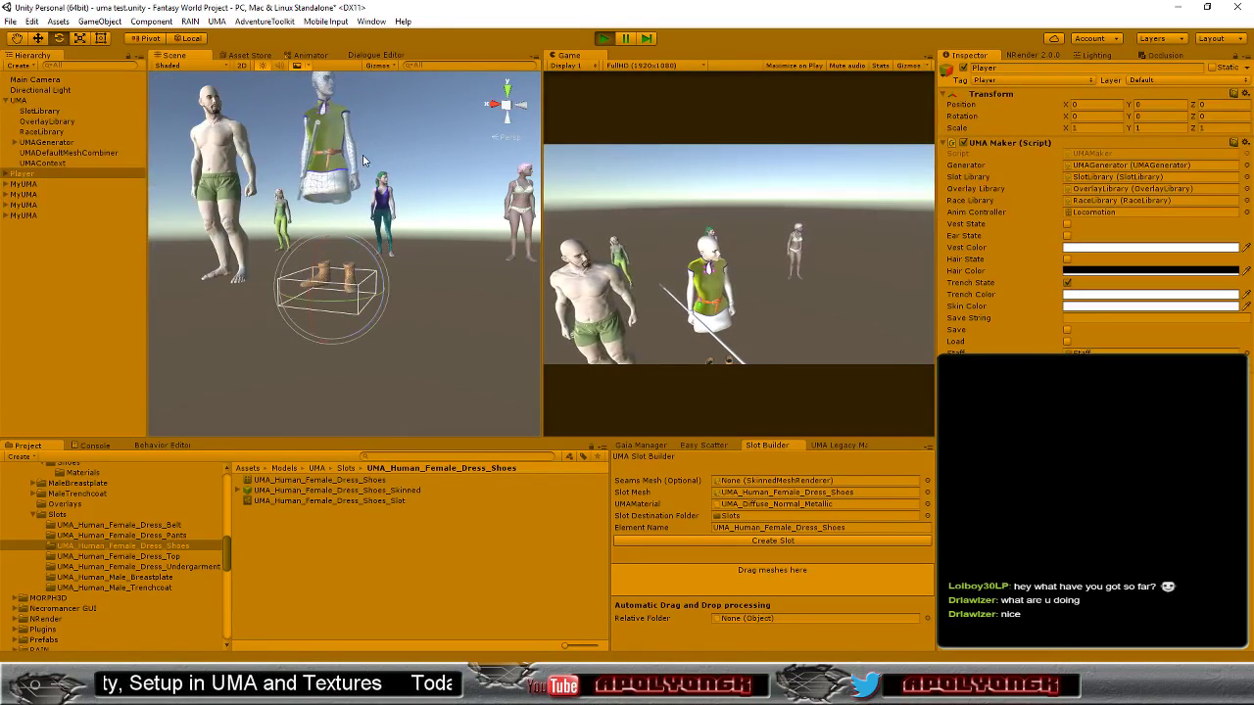
pyautogui.click(605, 38)
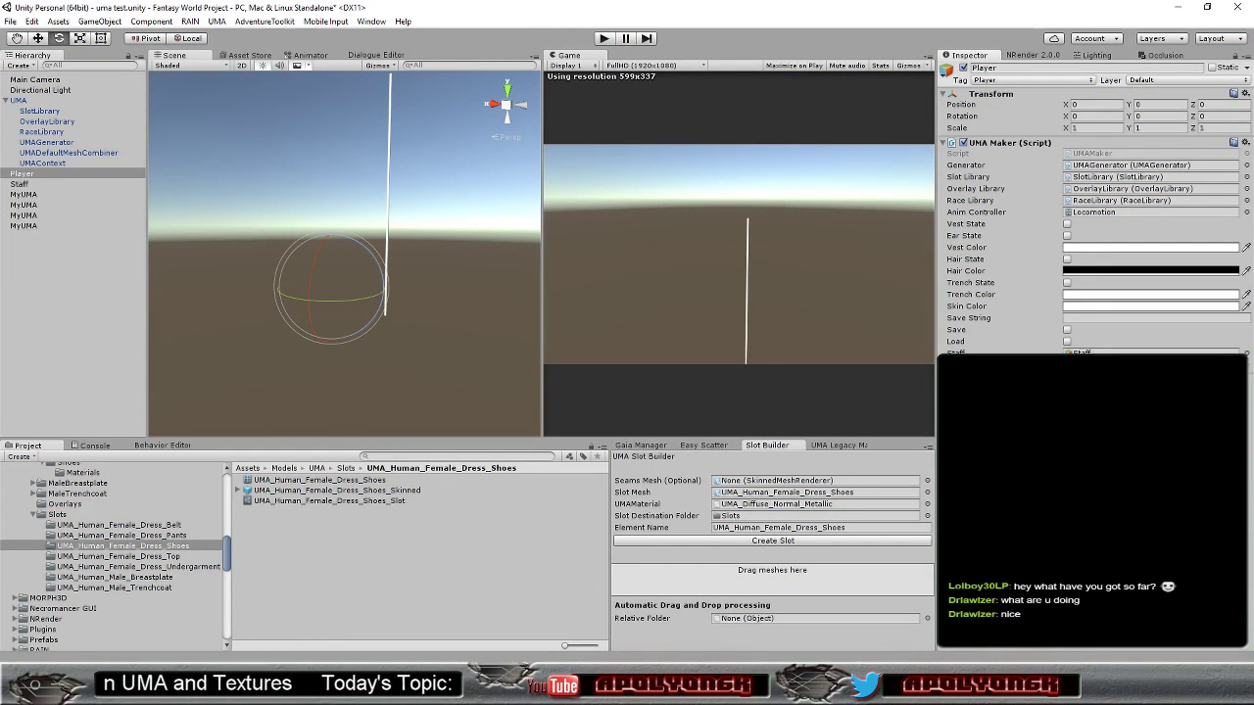
# Change the shoes' SetSlot and AddOverlay index from 5 to 6 in UMAMaker.cs and save it
pyautogui.click(253, 612)
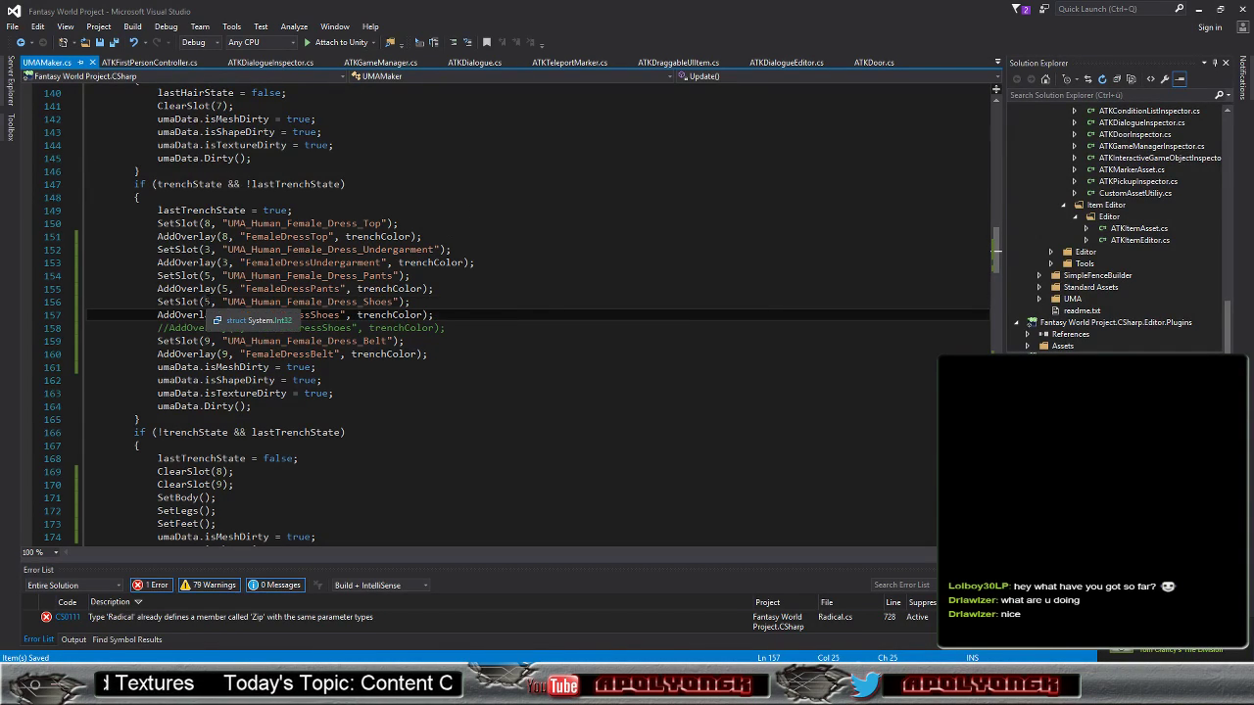
pyautogui.doubleClick(208, 302)
pyautogui.write('6')
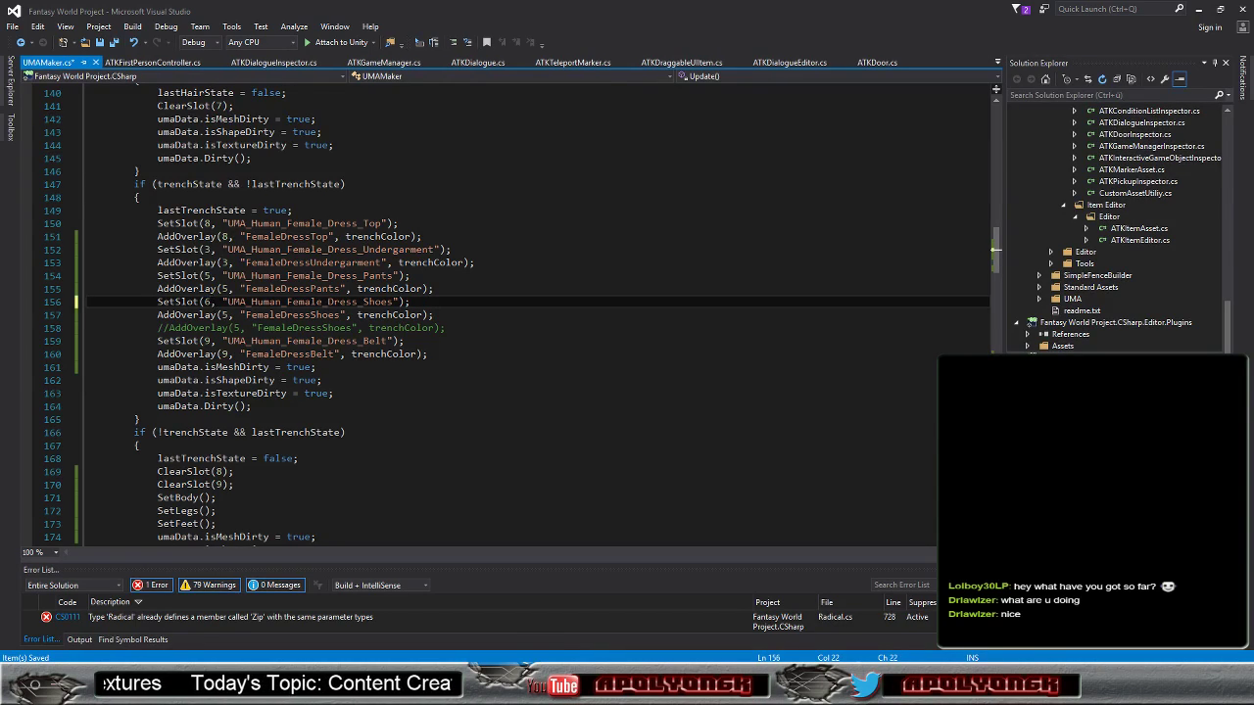
pyautogui.click(227, 315)
pyautogui.write('6')
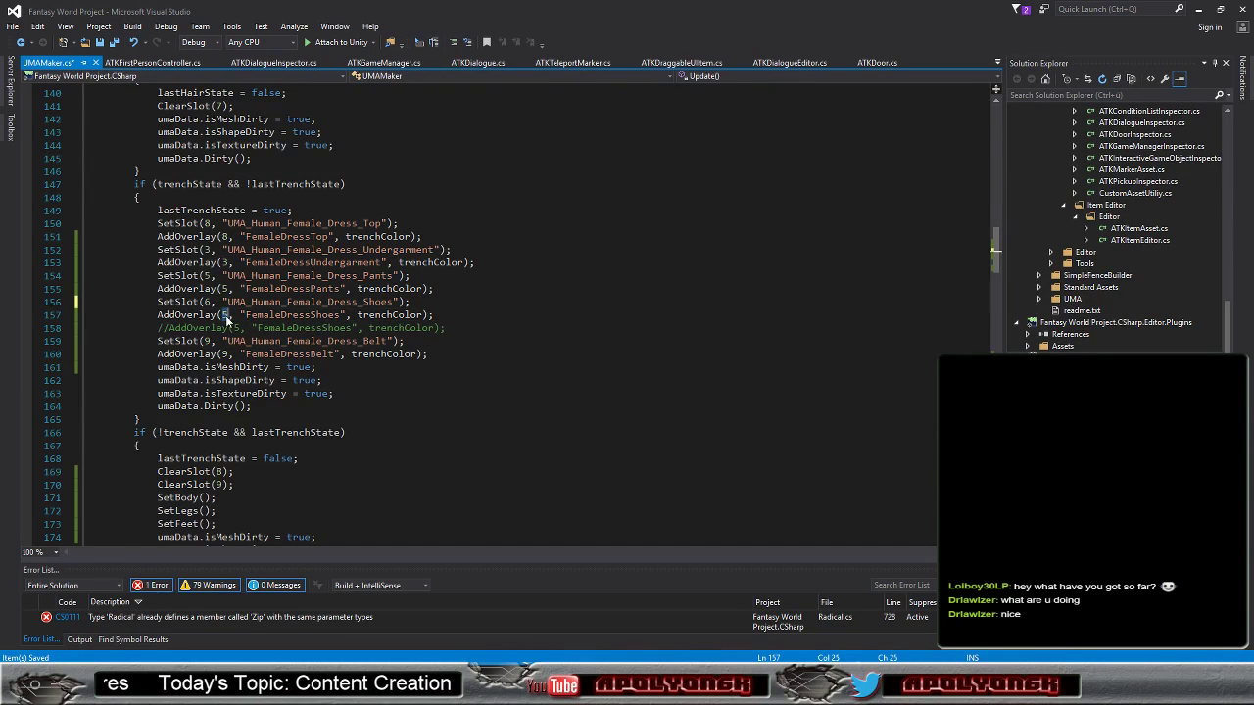
pyautogui.click(100, 45)
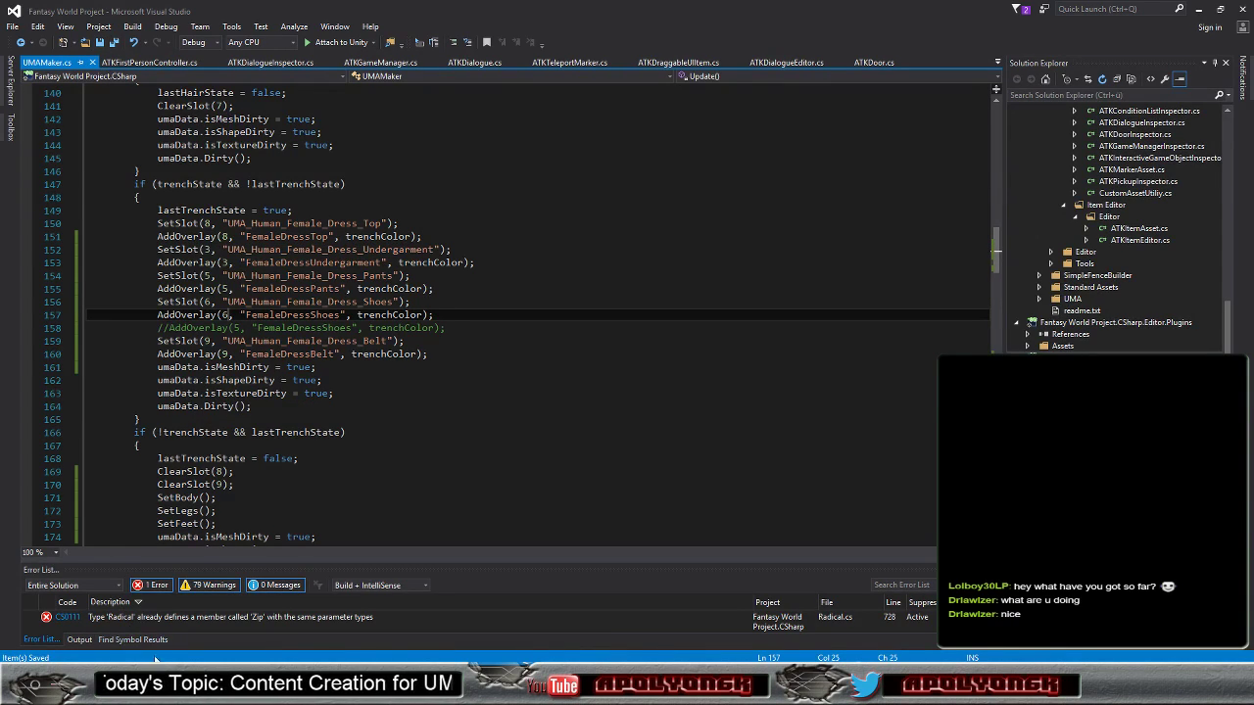
pyautogui.hotkey('alt', 'Tab')
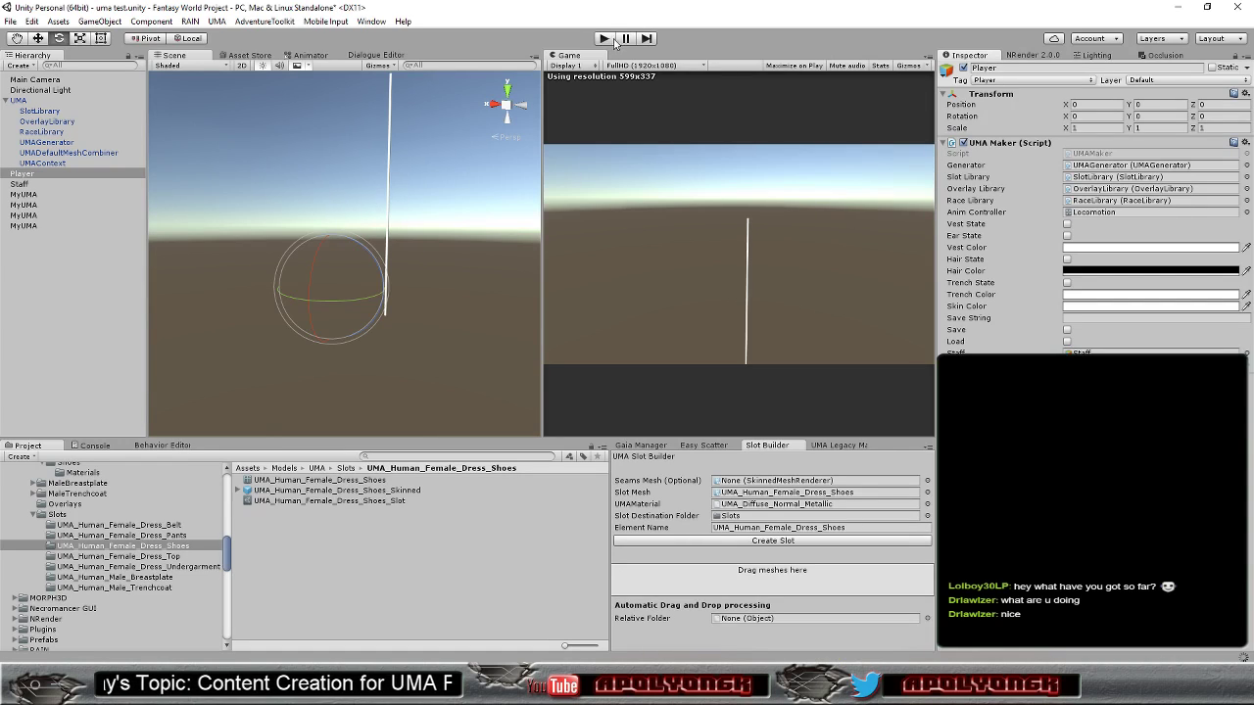
# Run the scene and turn on Hair State and Trench State for the character
pyautogui.click(605, 38)
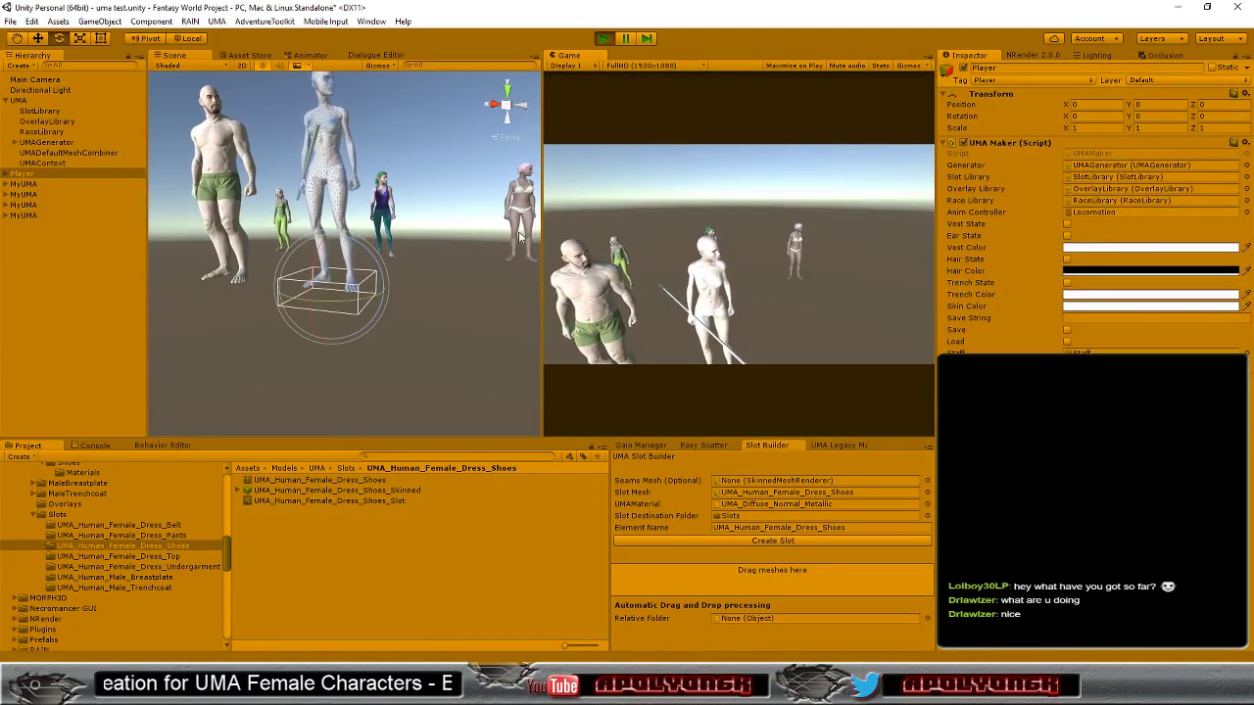
pyautogui.click(1067, 259)
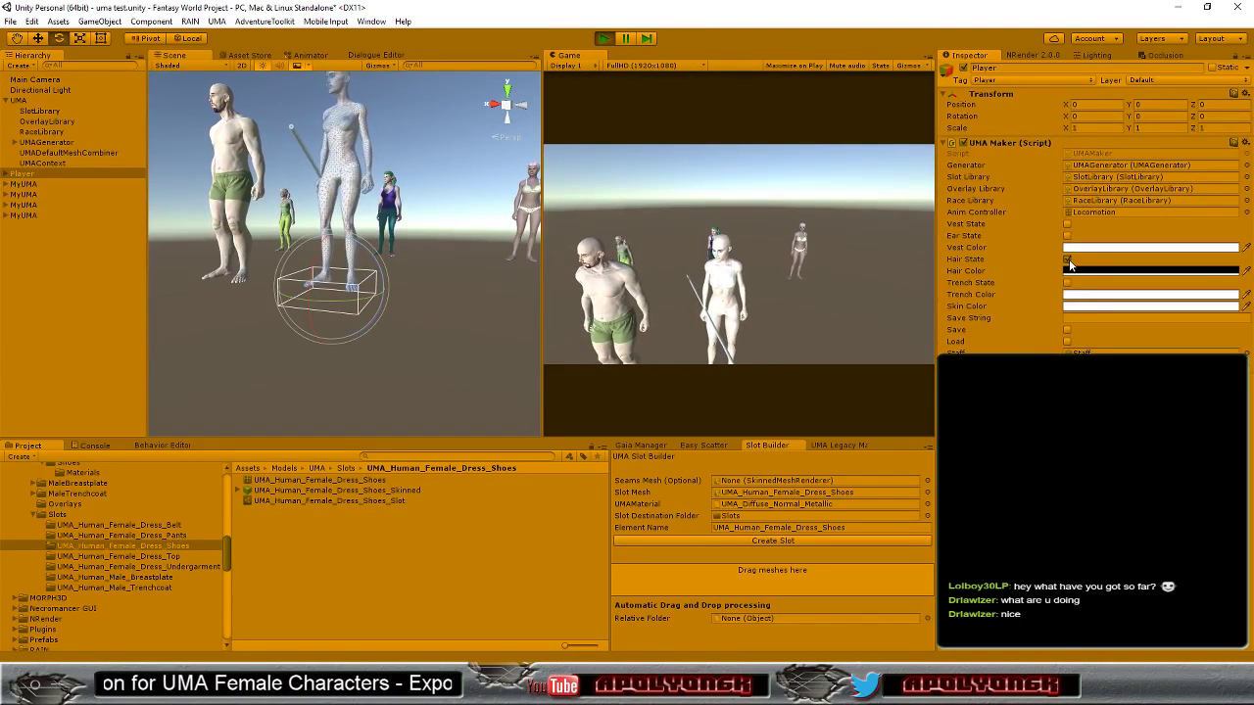
pyautogui.click(1067, 283)
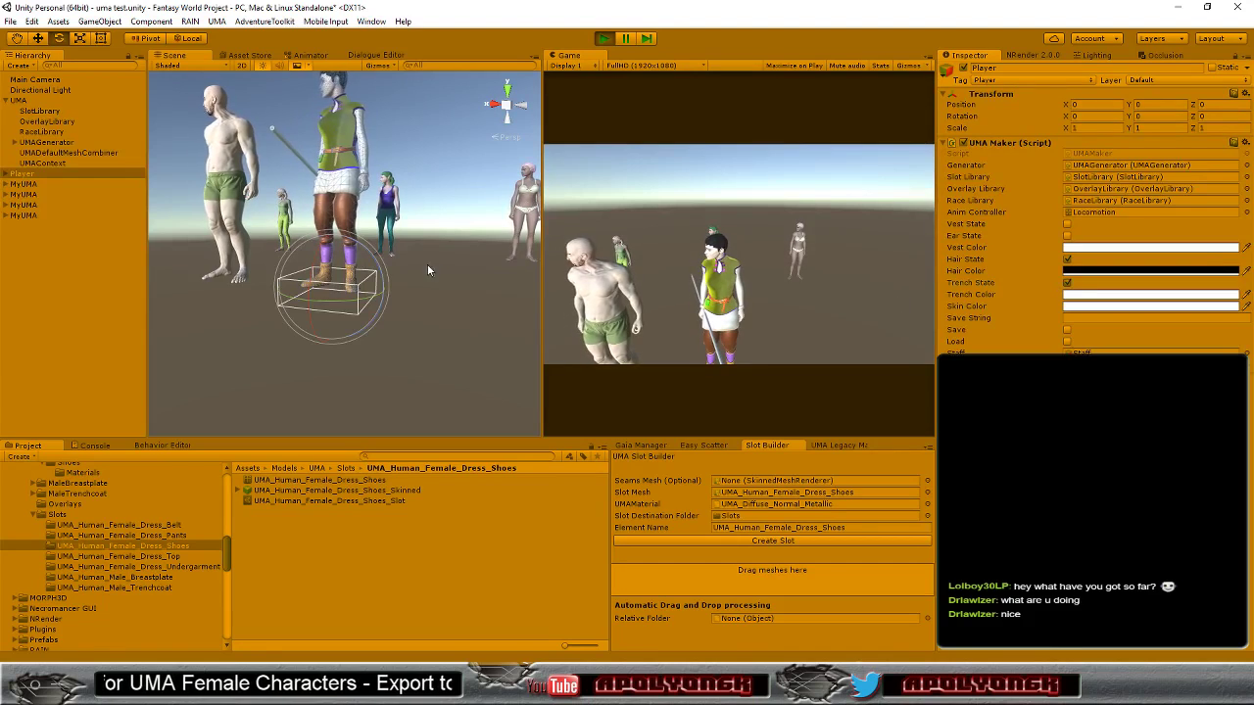
pyautogui.scroll(2, 428, 266)
pyautogui.scroll(3, 429, 272)
pyautogui.scroll(1, 430, 278)
pyautogui.scroll(-2, 430, 279)
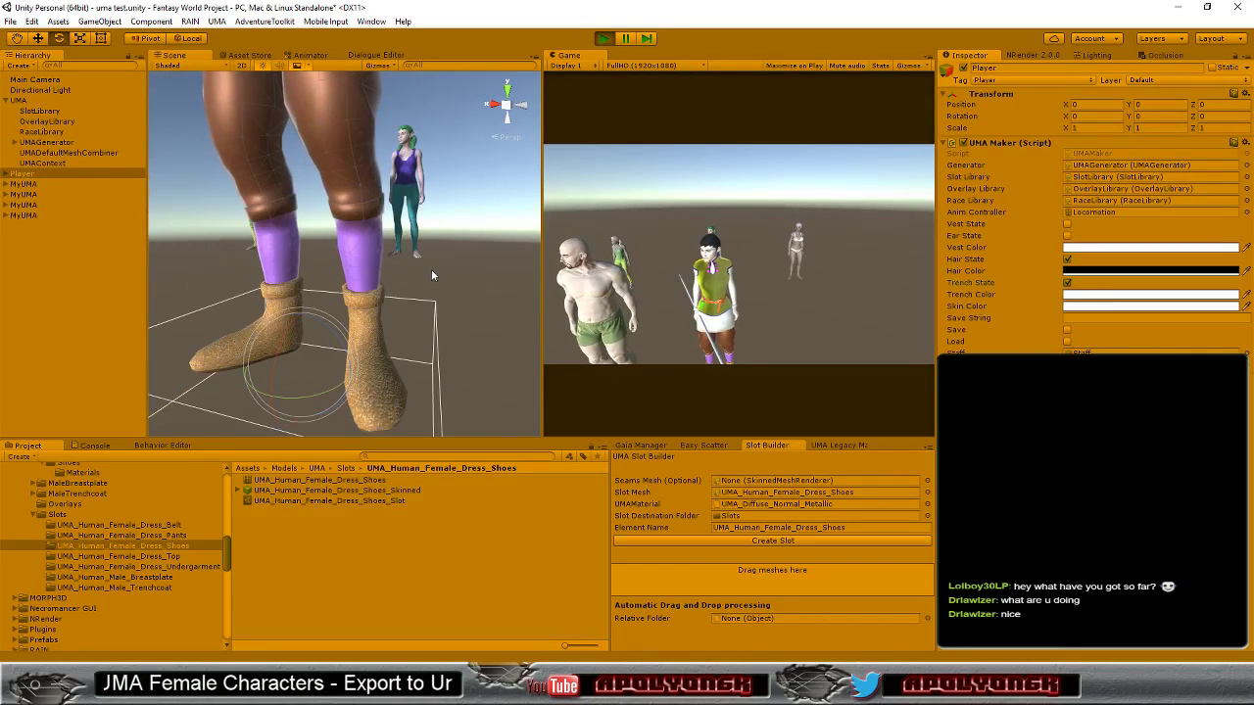
pyautogui.scroll(-2, 430, 274)
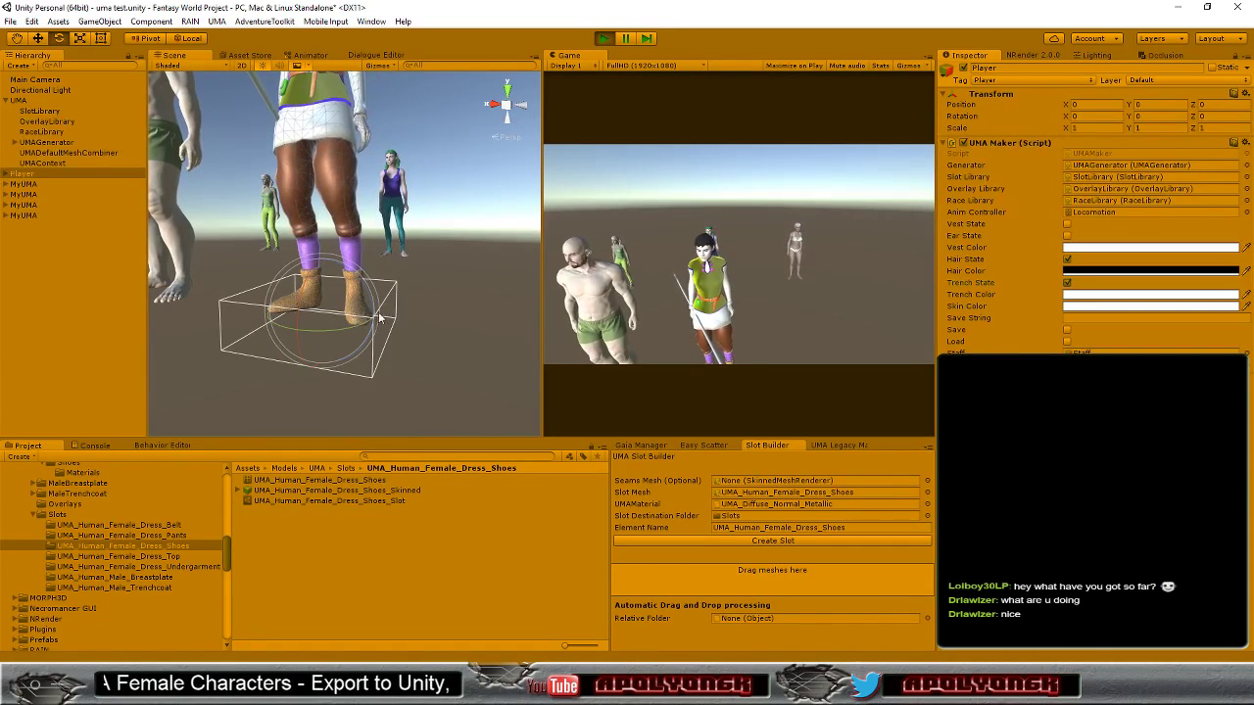
pyautogui.scroll(2, 390, 311)
pyautogui.scroll(2, 390, 311)
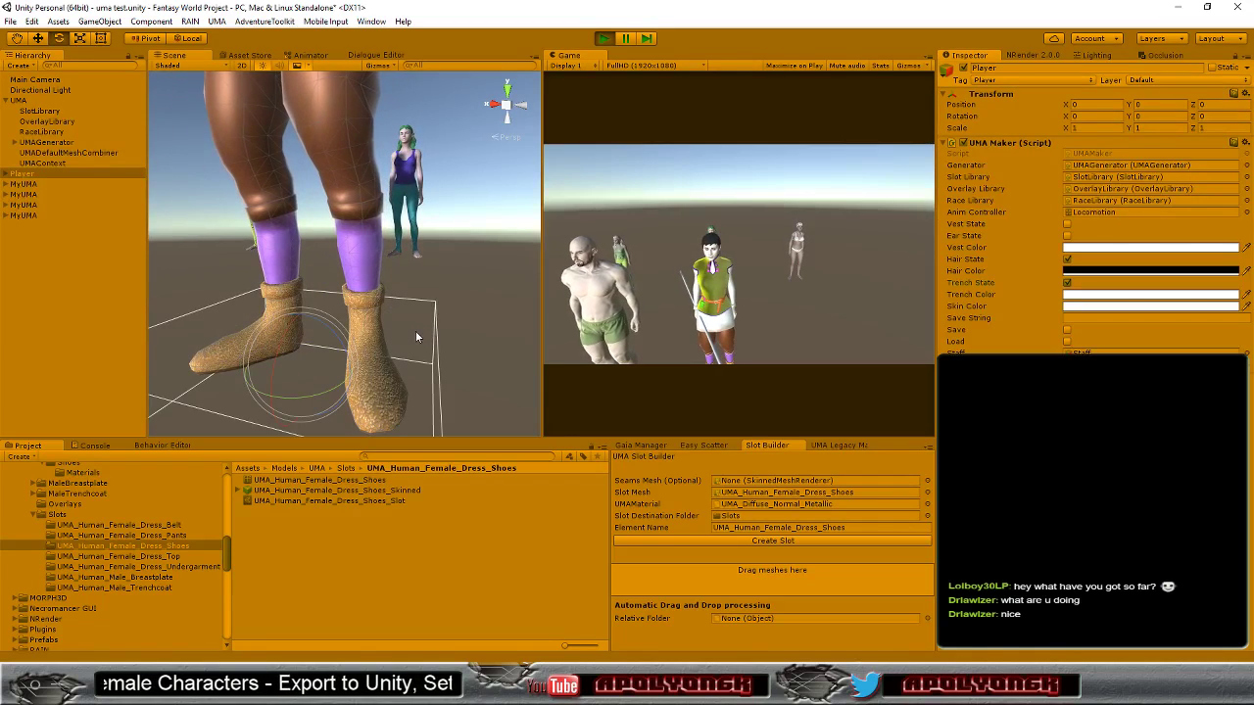
# Orbit around the character's legs to front and side views of the boot, then stop play
pyautogui.keyDown('alt'); pyautogui.moveTo(411, 335); pyautogui.dragTo(1197, 150); pyautogui.keyUp('alt')
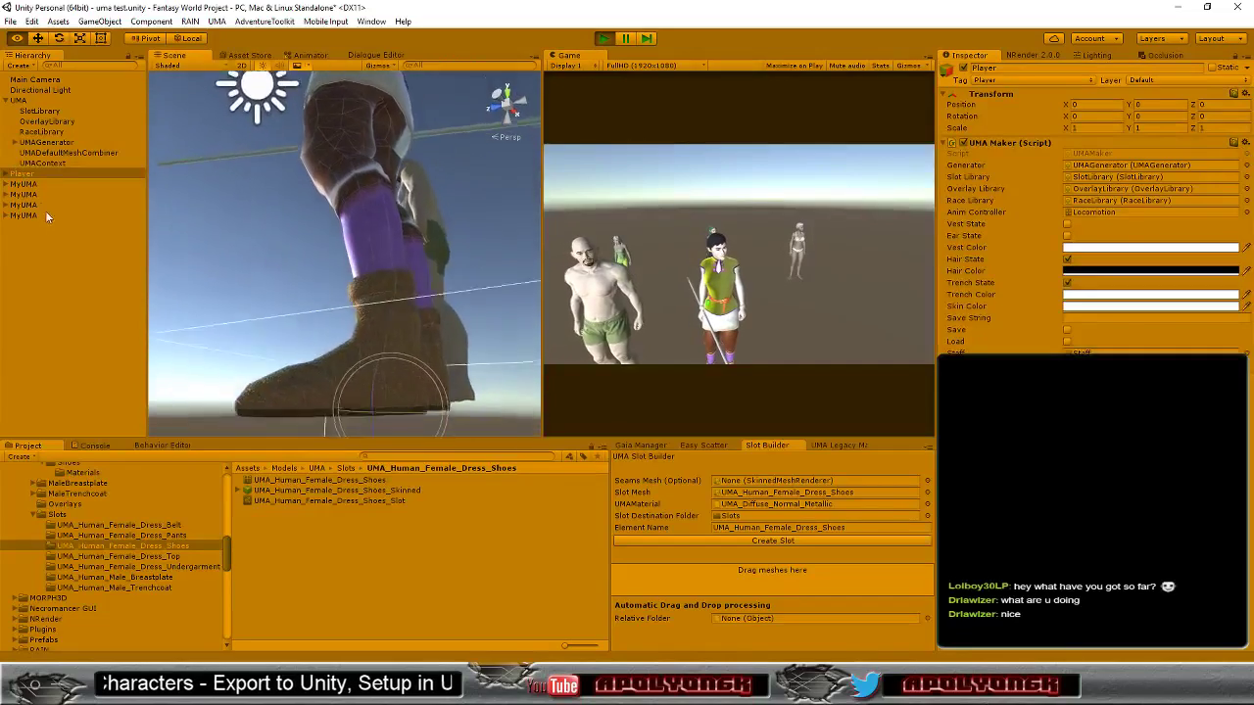
pyautogui.moveTo(1197, 144)
pyautogui.keyDown('alt'); pyautogui.mouseDown()
pyautogui.moveTo(430, 356)
pyautogui.moveTo(870, 210)
pyautogui.mouseUp(); pyautogui.keyUp('alt')
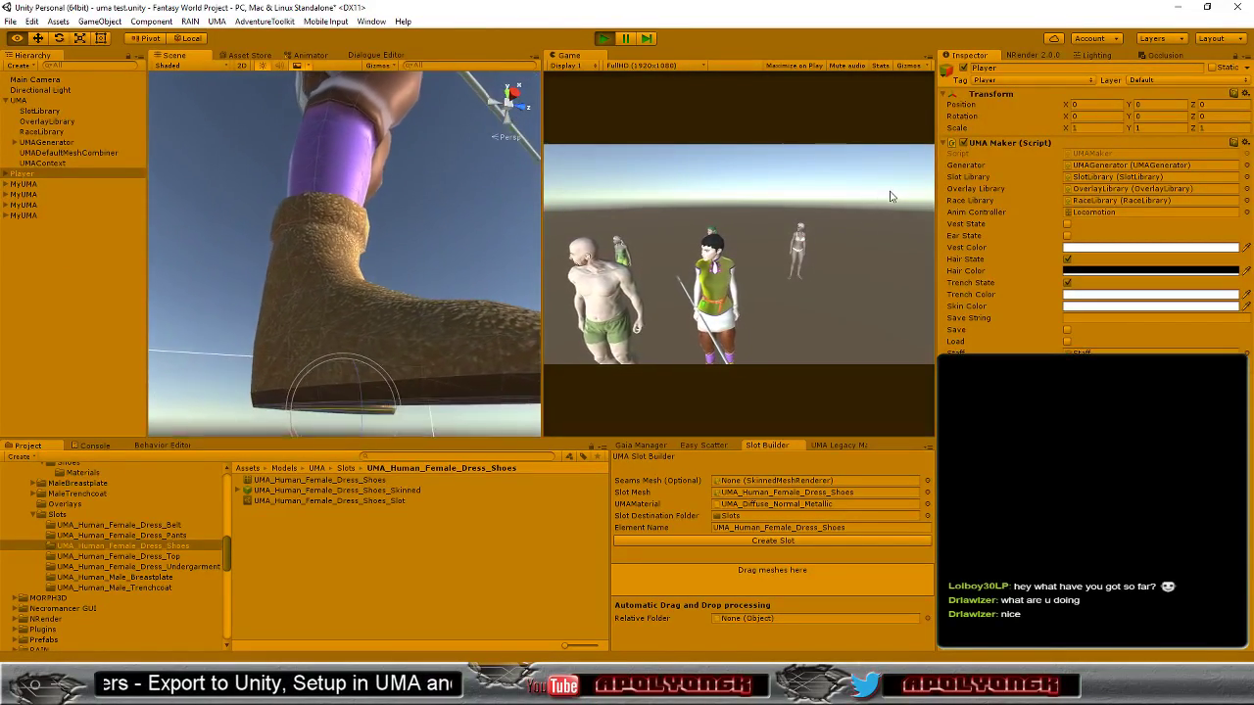
pyautogui.moveTo(877, 214)
pyautogui.keyDown('alt'); pyautogui.mouseDown()
pyautogui.moveTo(110, 314)
pyautogui.moveTo(1216, 128)
pyautogui.moveTo(478, 284)
pyautogui.moveTo(808, 145)
pyautogui.moveTo(399, 291)
pyautogui.moveTo(422, 176)
pyautogui.moveTo(379, 392)
pyautogui.mouseUp(); pyautogui.keyUp('alt')
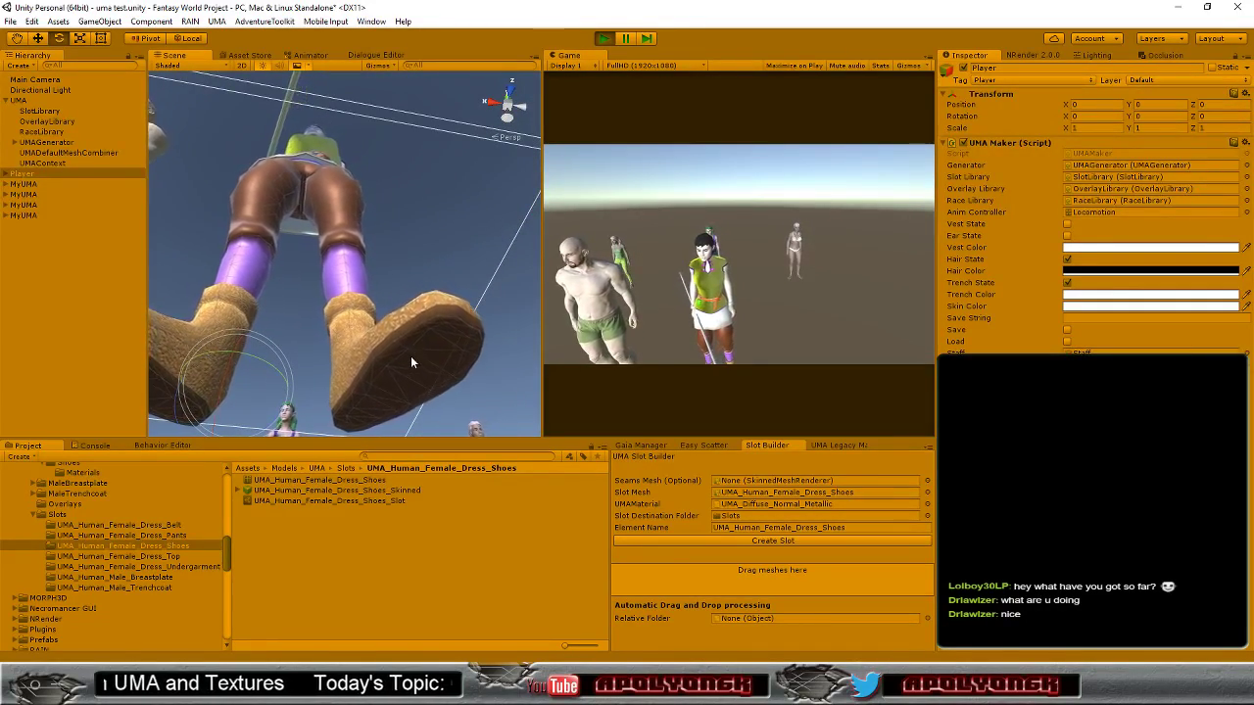
pyautogui.click(605, 39)
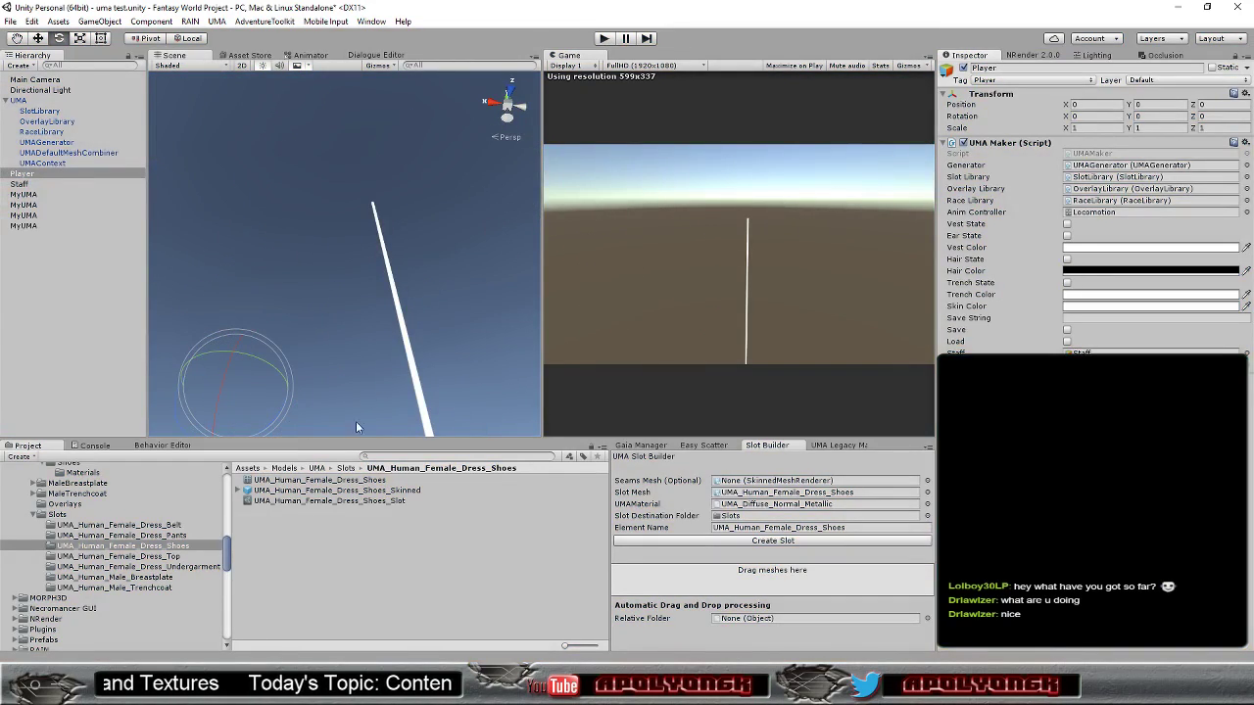
# In Blender, show the scene layer holding the .001 dress copies with the shoes
pyautogui.hotkey('alt', 'Tab')
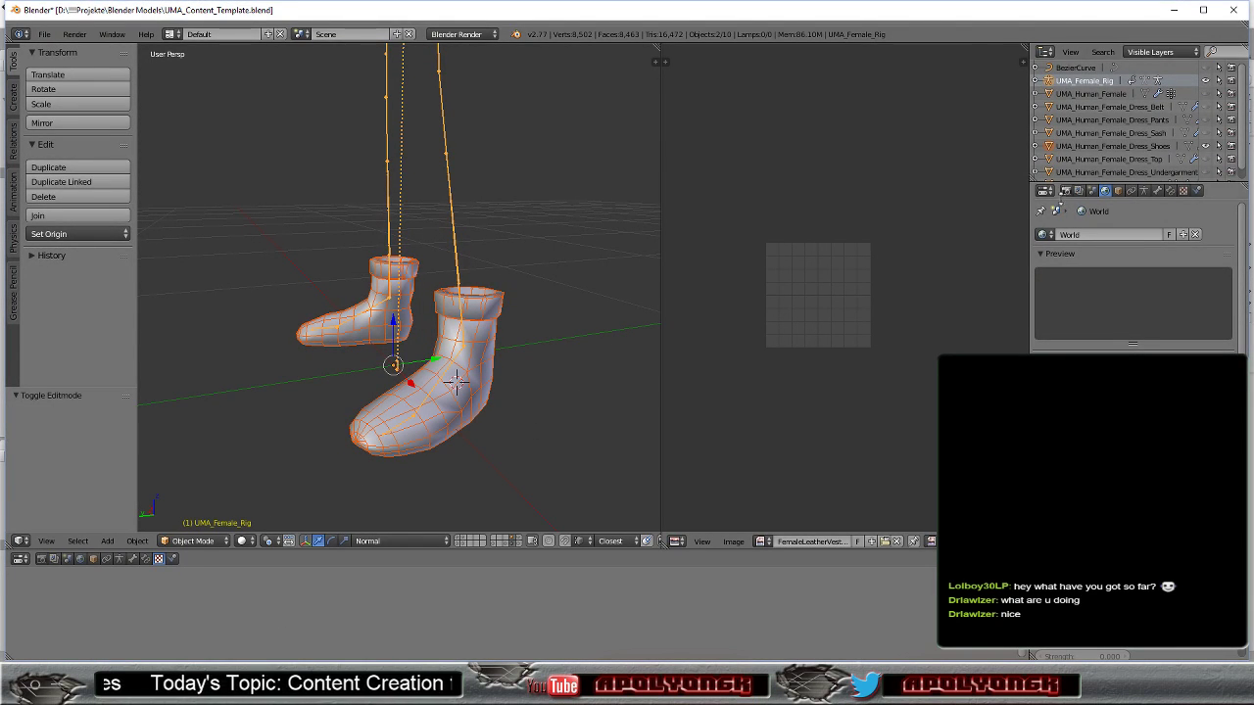
pyautogui.click(493, 543)
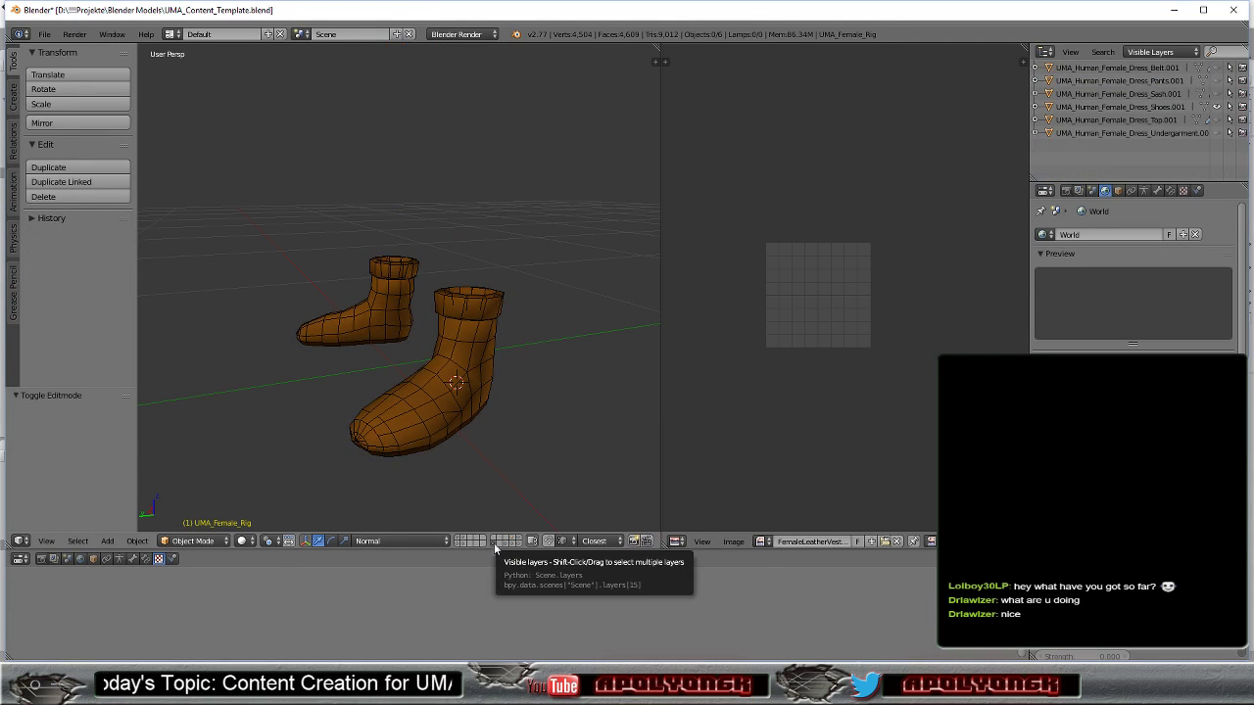
pyautogui.click(448, 369)
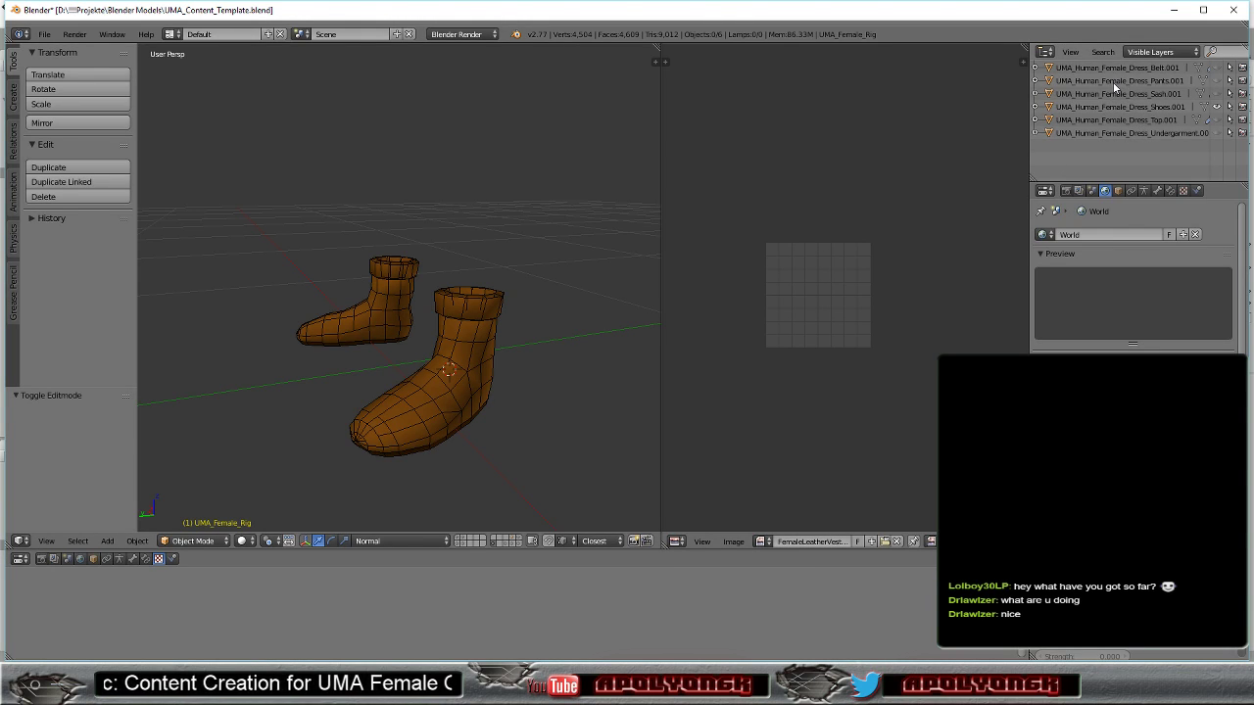
# Set the Outliner to All Scenes and scroll to Dress_Shoes and Dress_Shoes.001
pyautogui.click(1159, 54)
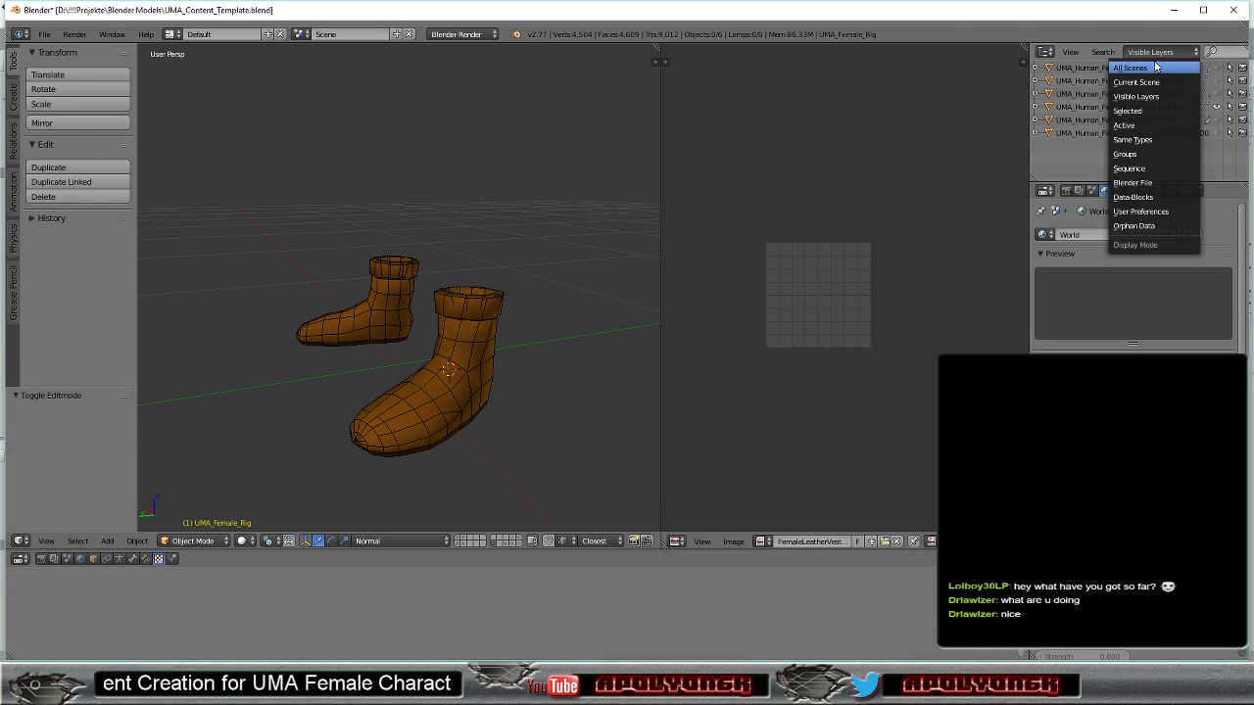
pyautogui.click(1155, 68)
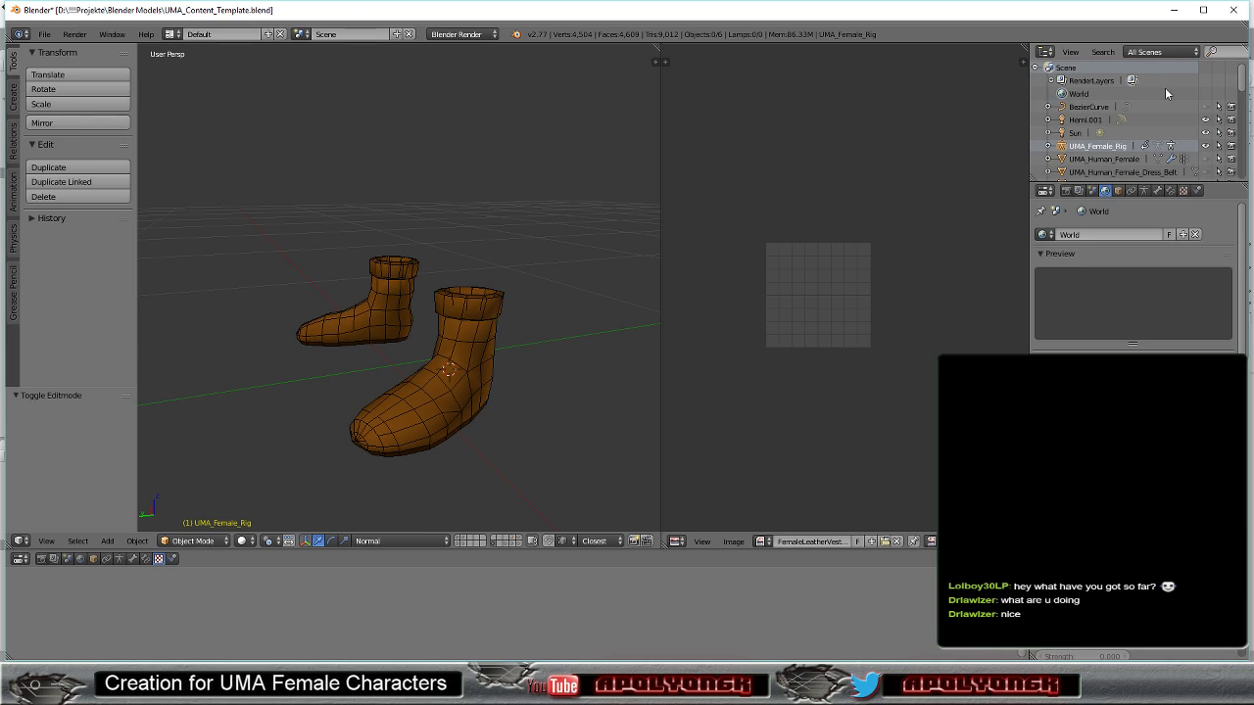
pyautogui.scroll(-3, 1171, 90)
pyautogui.scroll(-5, 1170, 83)
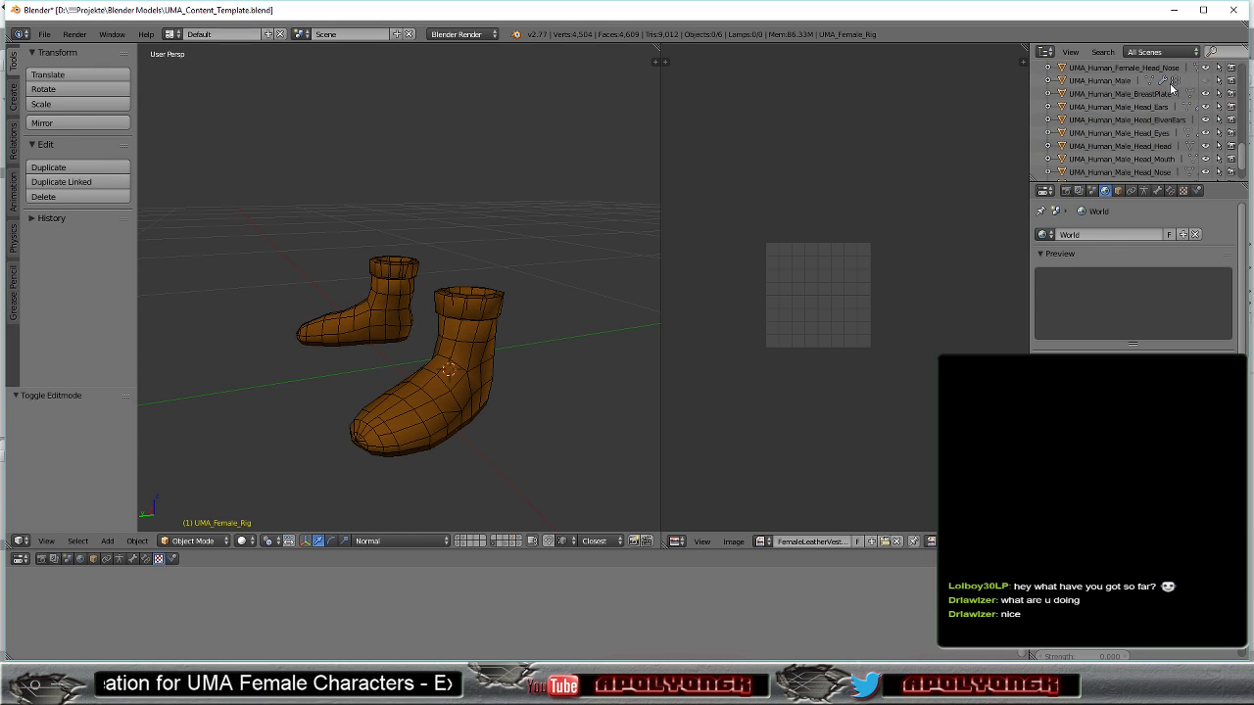
pyautogui.scroll(-5, 1170, 83)
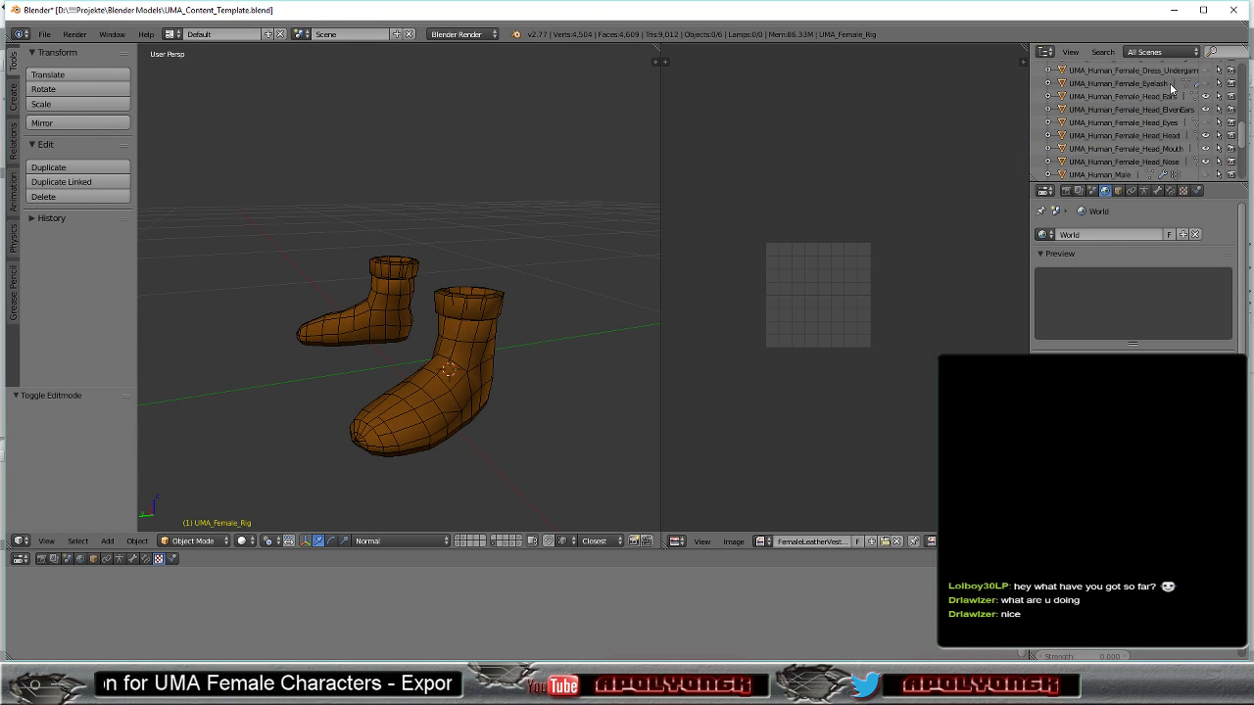
pyautogui.scroll(10, 1166, 93)
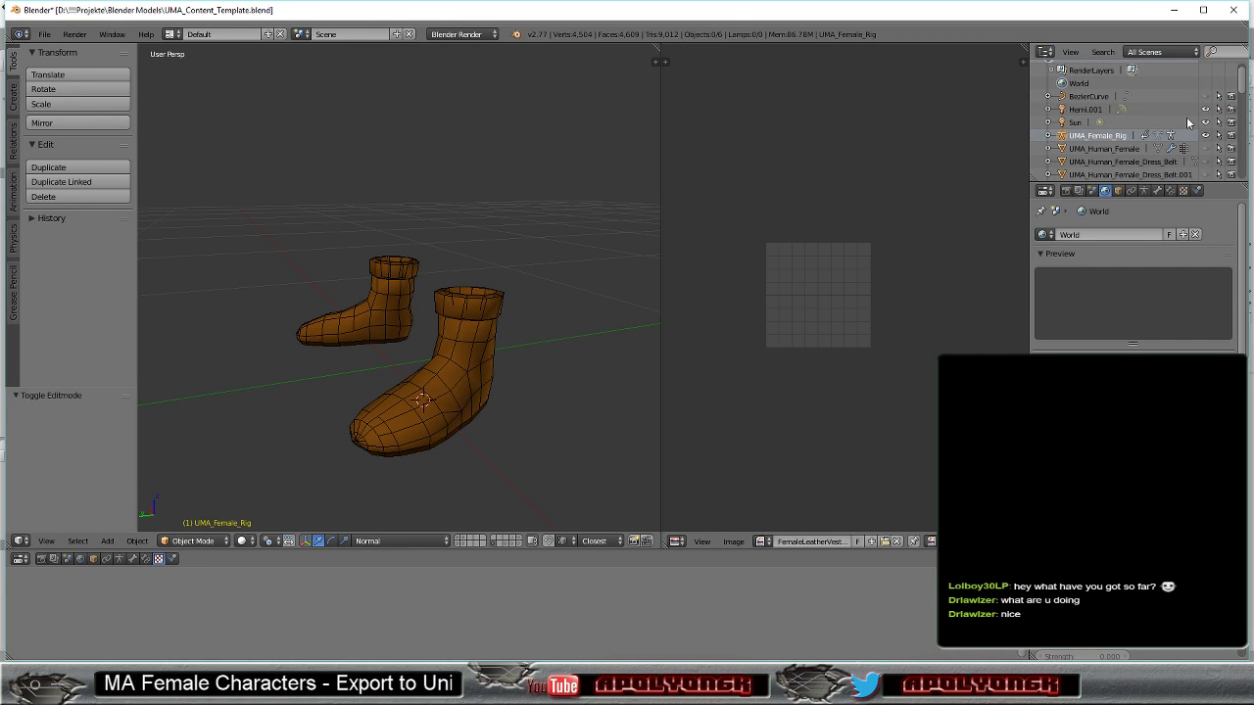
pyautogui.scroll(-3, 1153, 108)
pyautogui.scroll(-2, 1153, 108)
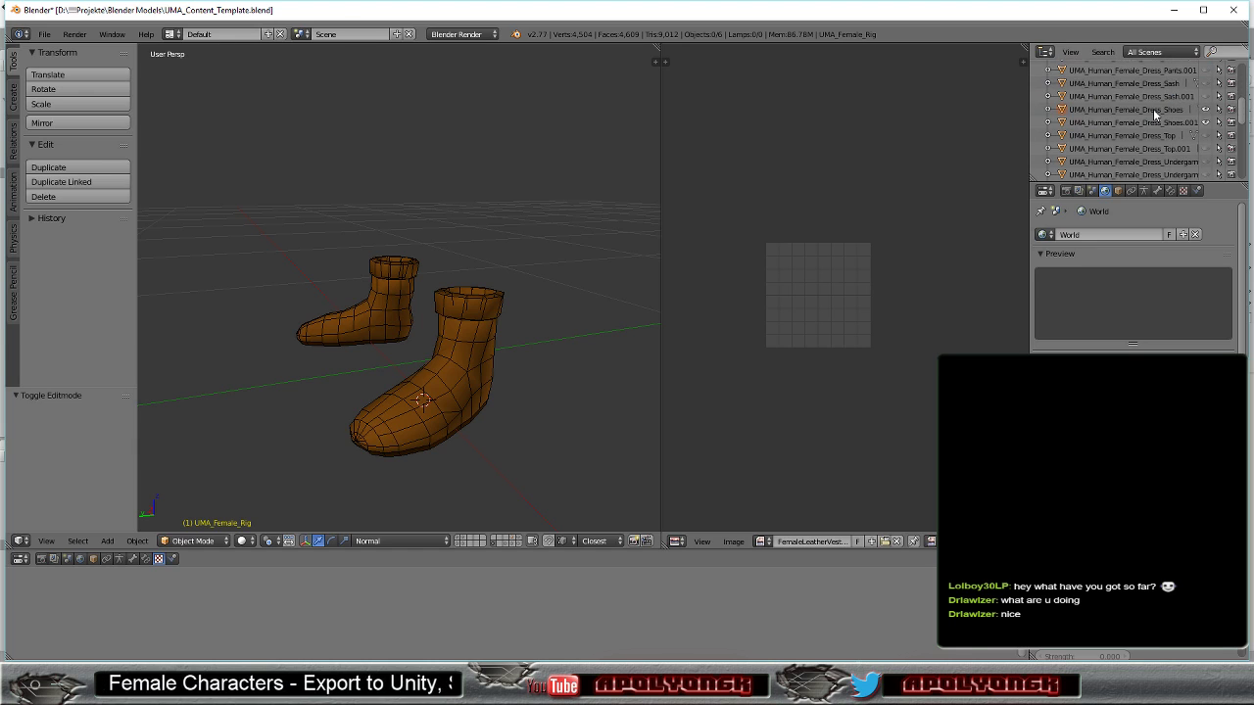
# Select the dress shoes object and limit the Outliner to Visible Layers
pyautogui.click(1136, 123)
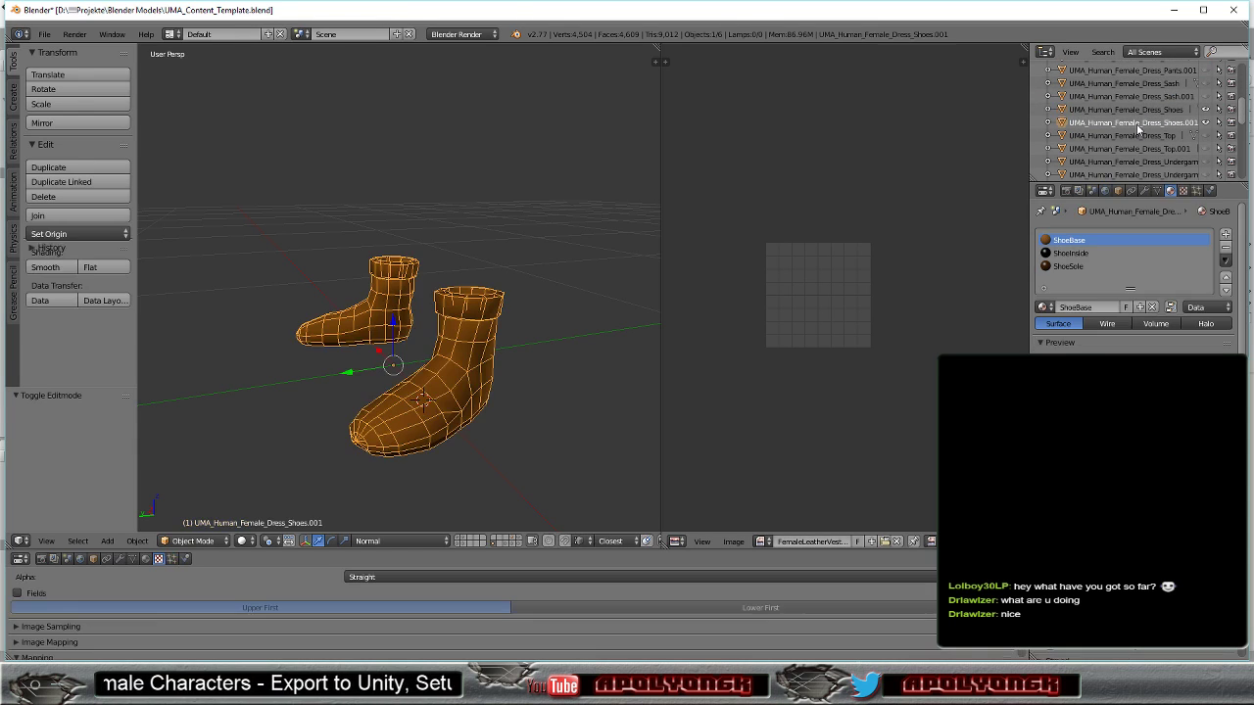
pyautogui.click(1162, 53)
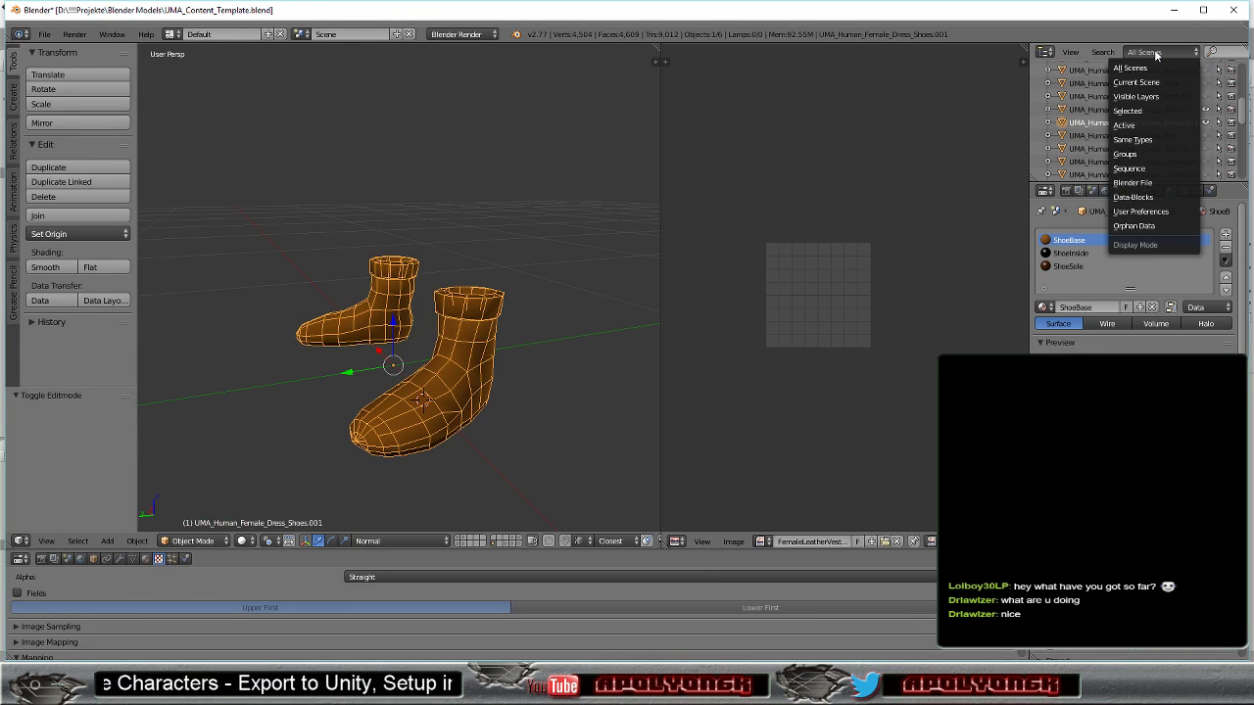
pyautogui.click(1153, 97)
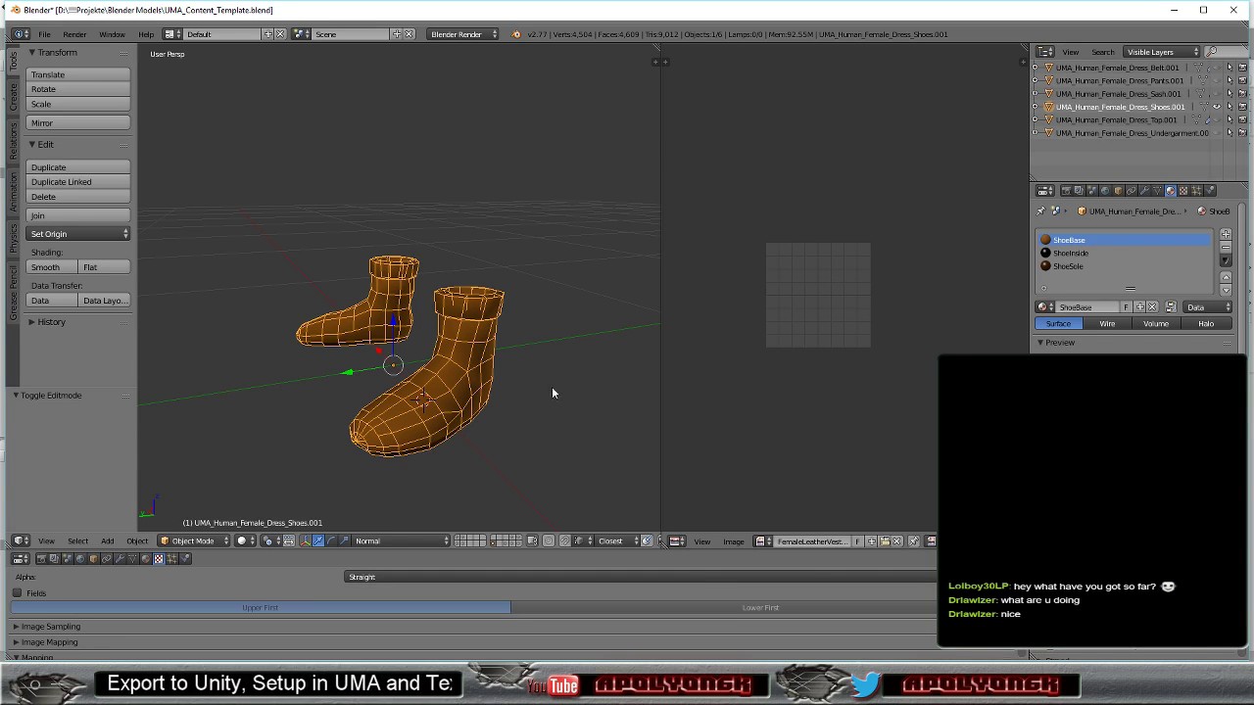
# Add a new texture, Texture.004, to the ShoeSole material and set its type to Musgrave
pyautogui.click(1068, 266)
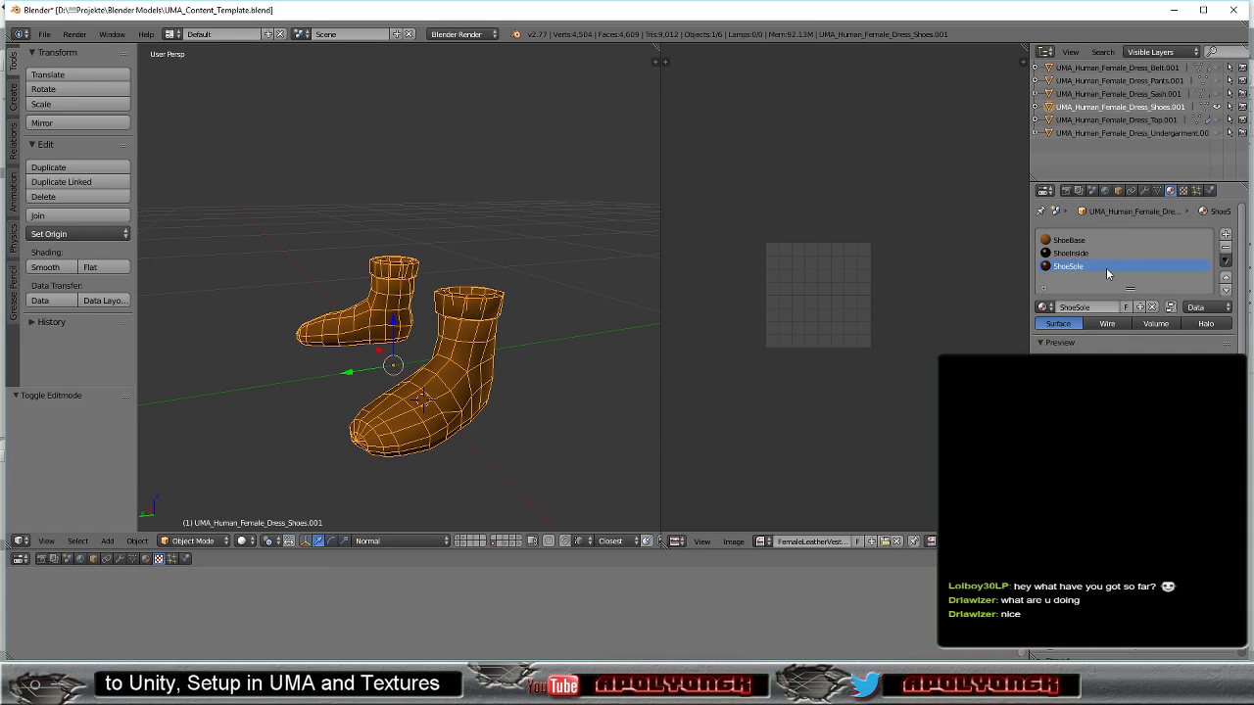
pyautogui.click(1184, 192)
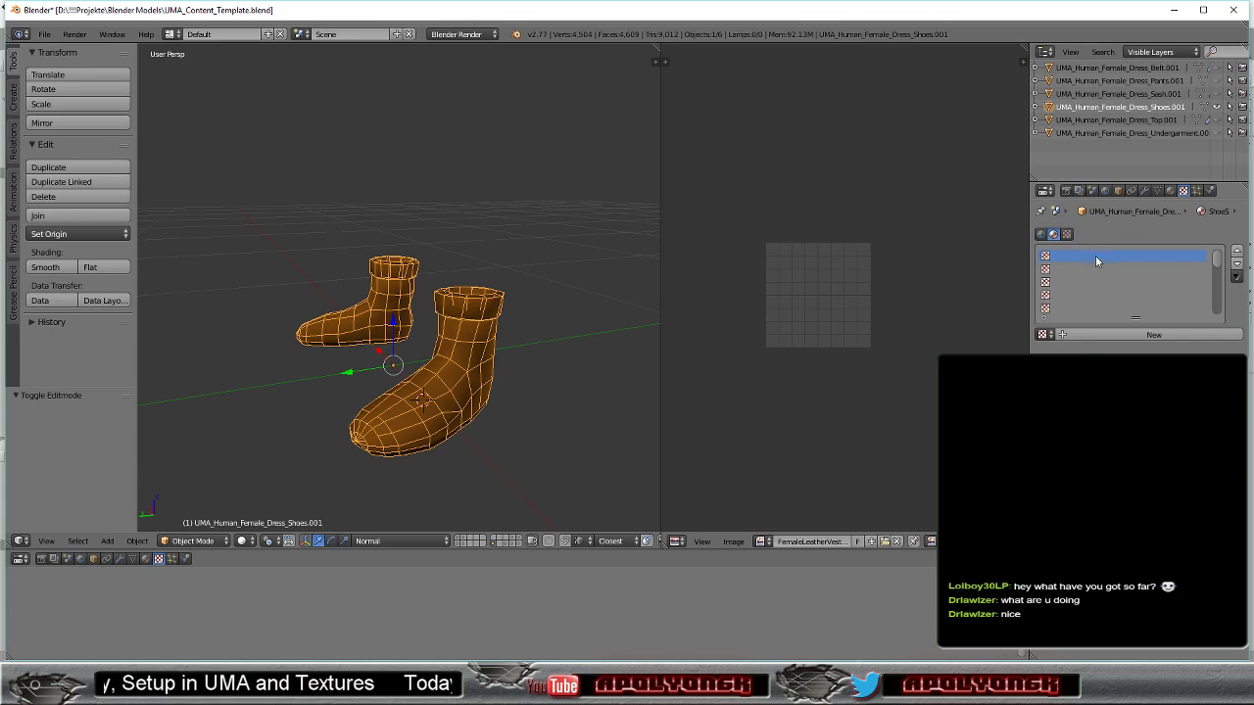
pyautogui.click(1154, 334)
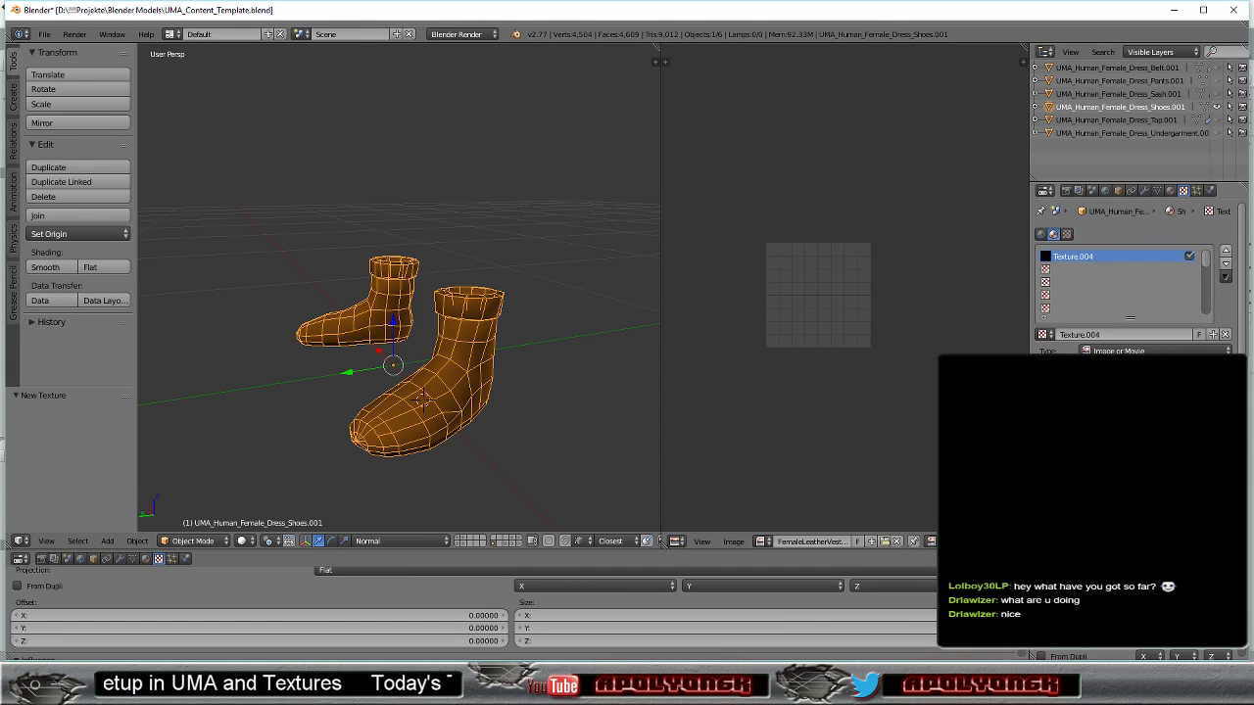
pyautogui.scroll(-2, 1134, 284)
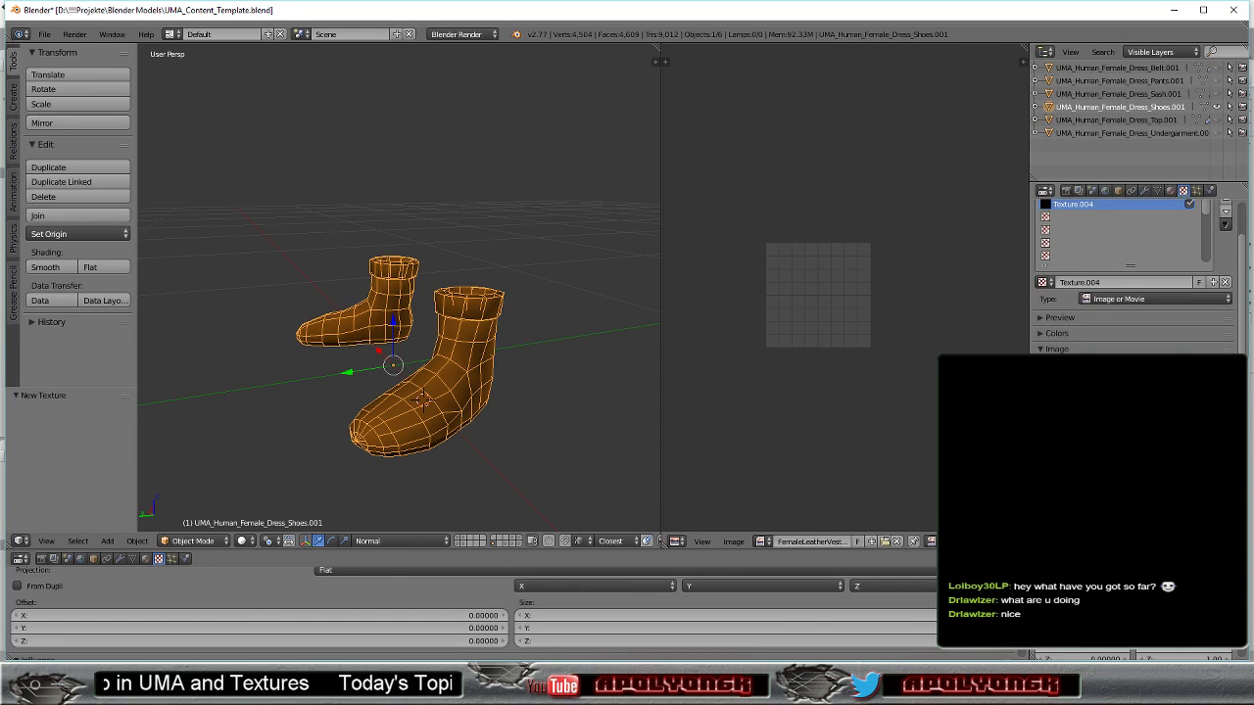
pyautogui.click(1122, 299)
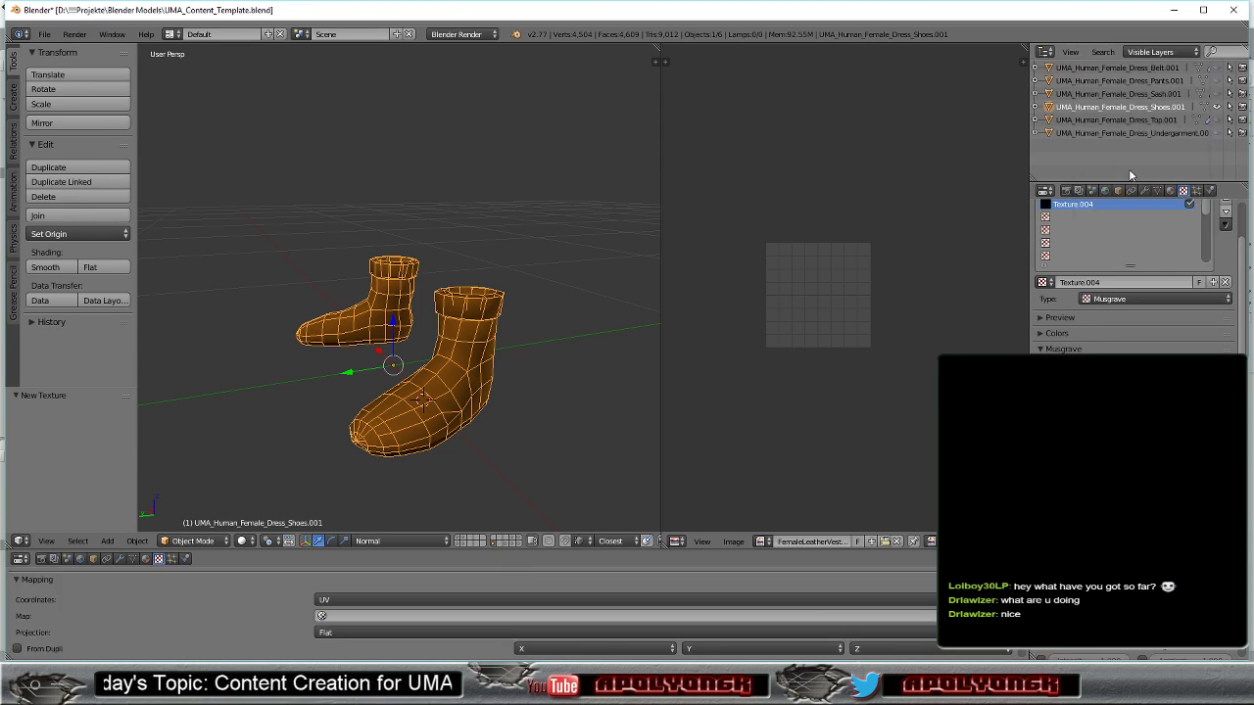
pyautogui.click(1132, 171)
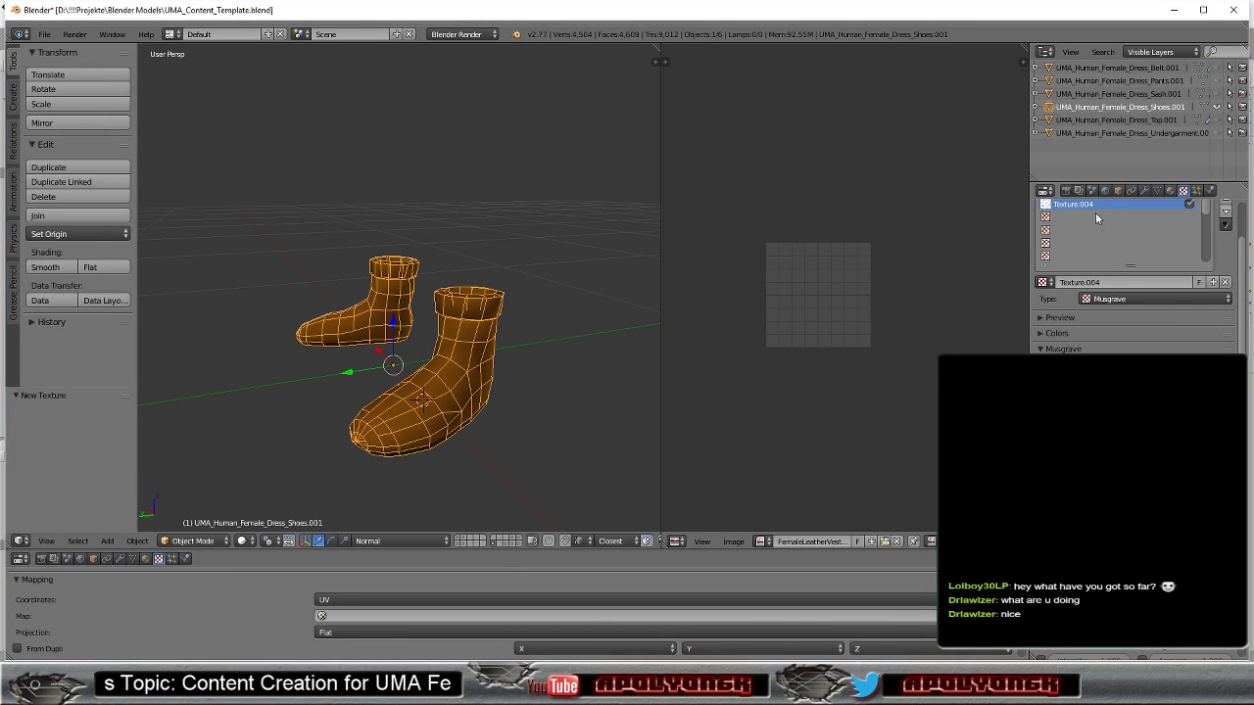
pyautogui.moveTo(533, 383)
pyautogui.mouseDown(button='middle')
pyautogui.moveTo(531, 326)
pyautogui.moveTo(512, 368)
pyautogui.moveTo(536, 367)
pyautogui.mouseUp(button='middle')
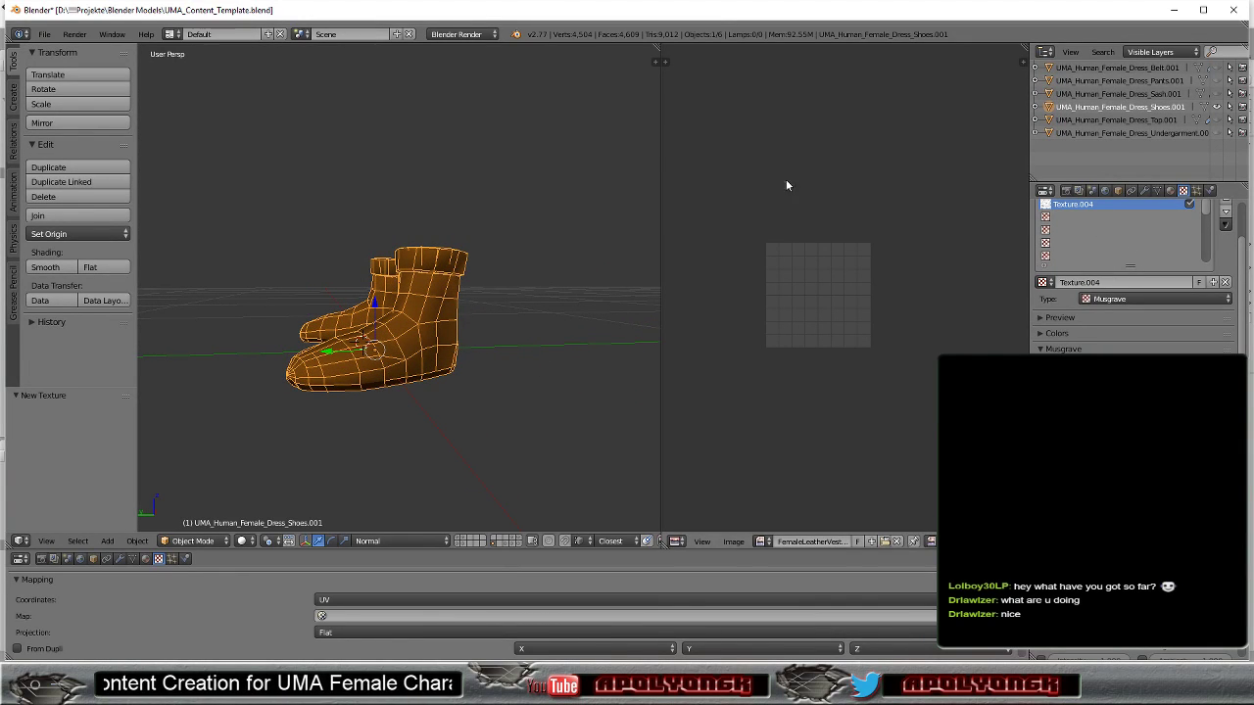
# Keep Blender Render, preview the shoes in Material then Rendered shading, then return to Solid
pyautogui.click(455, 35)
pyautogui.click(455, 37)
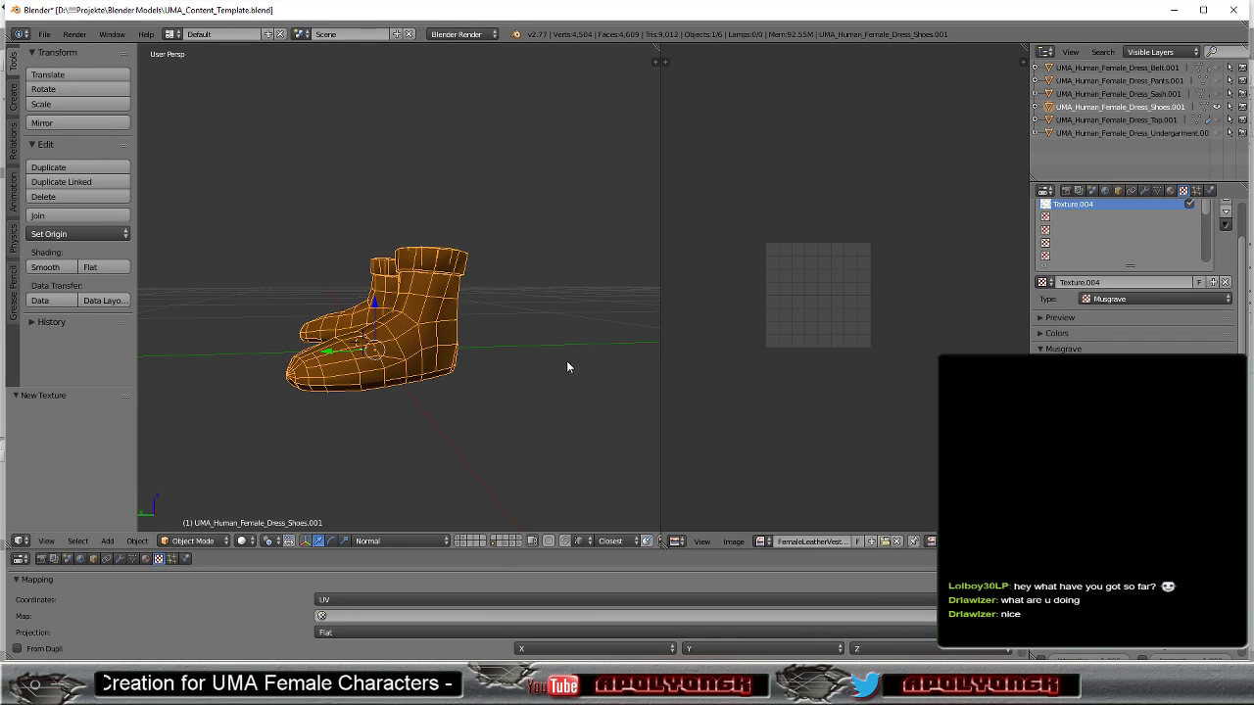
pyautogui.click(244, 542)
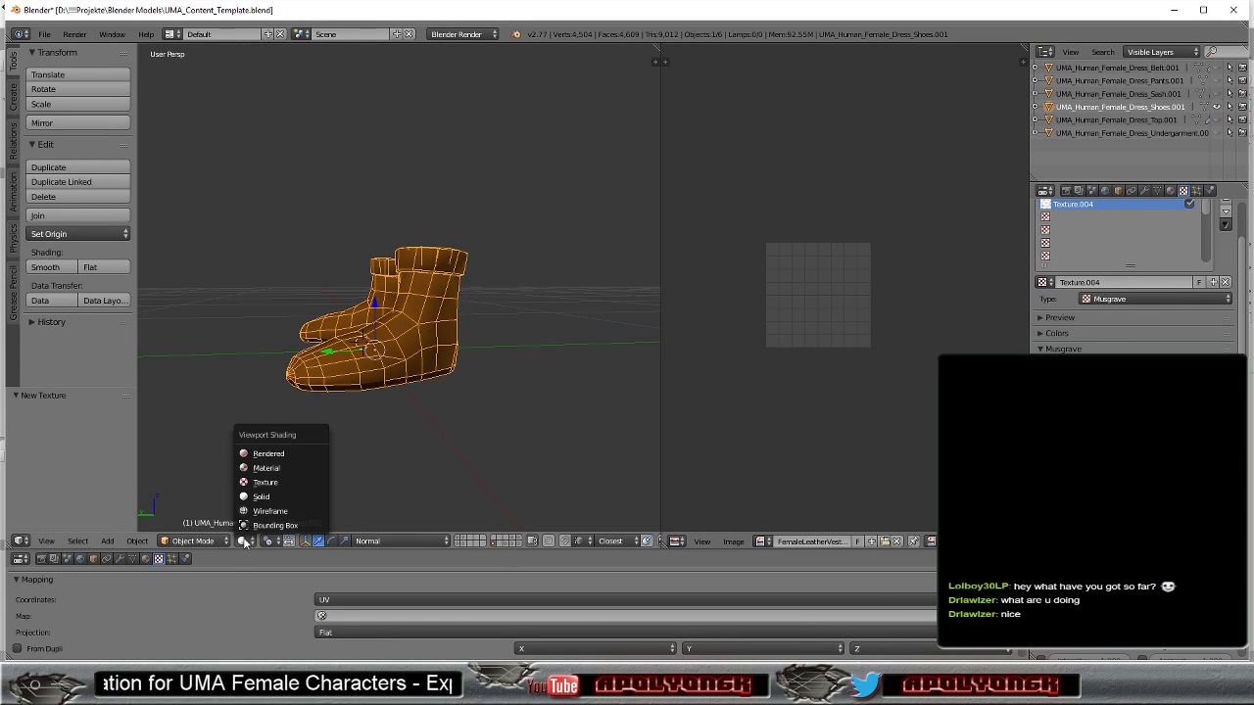
pyautogui.click(276, 469)
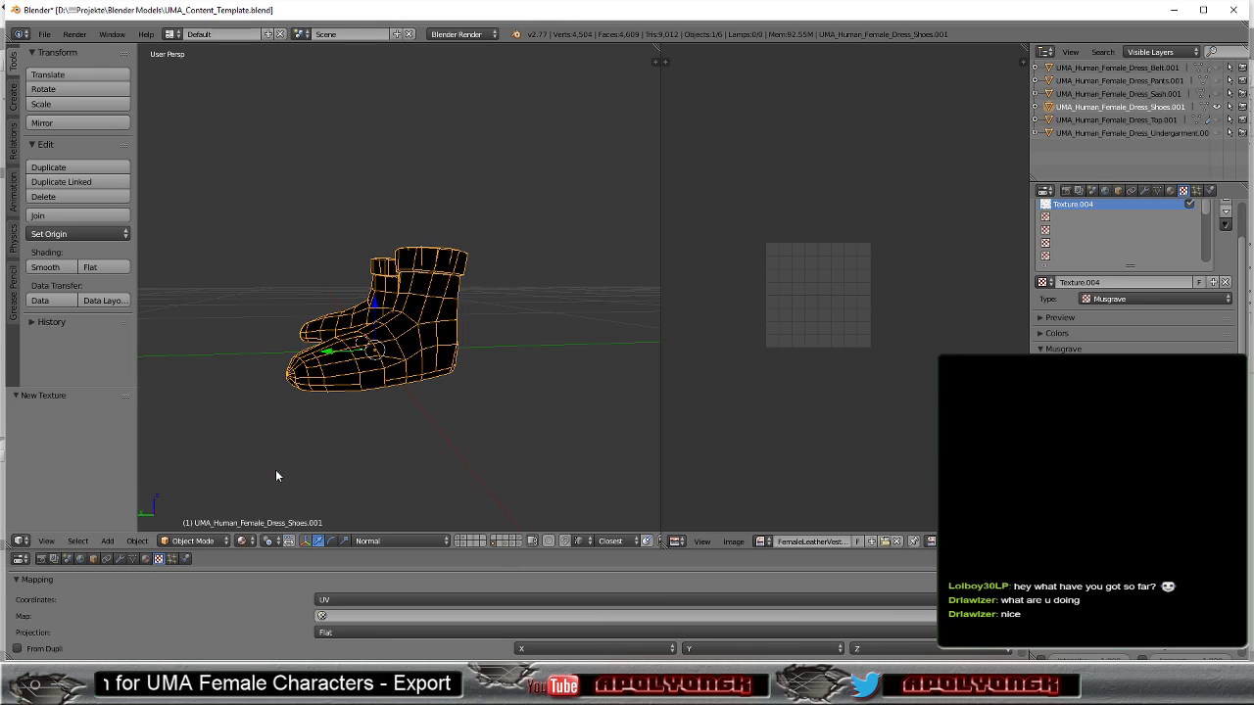
pyautogui.click(244, 542)
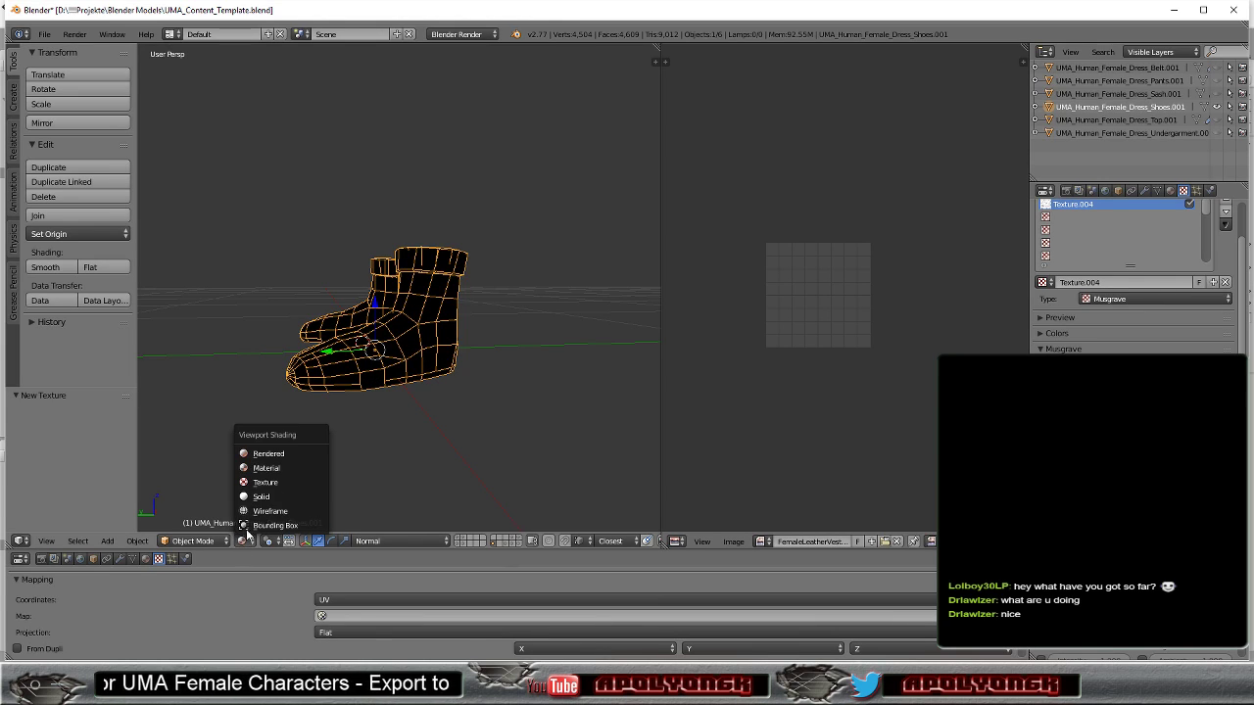
pyautogui.click(262, 455)
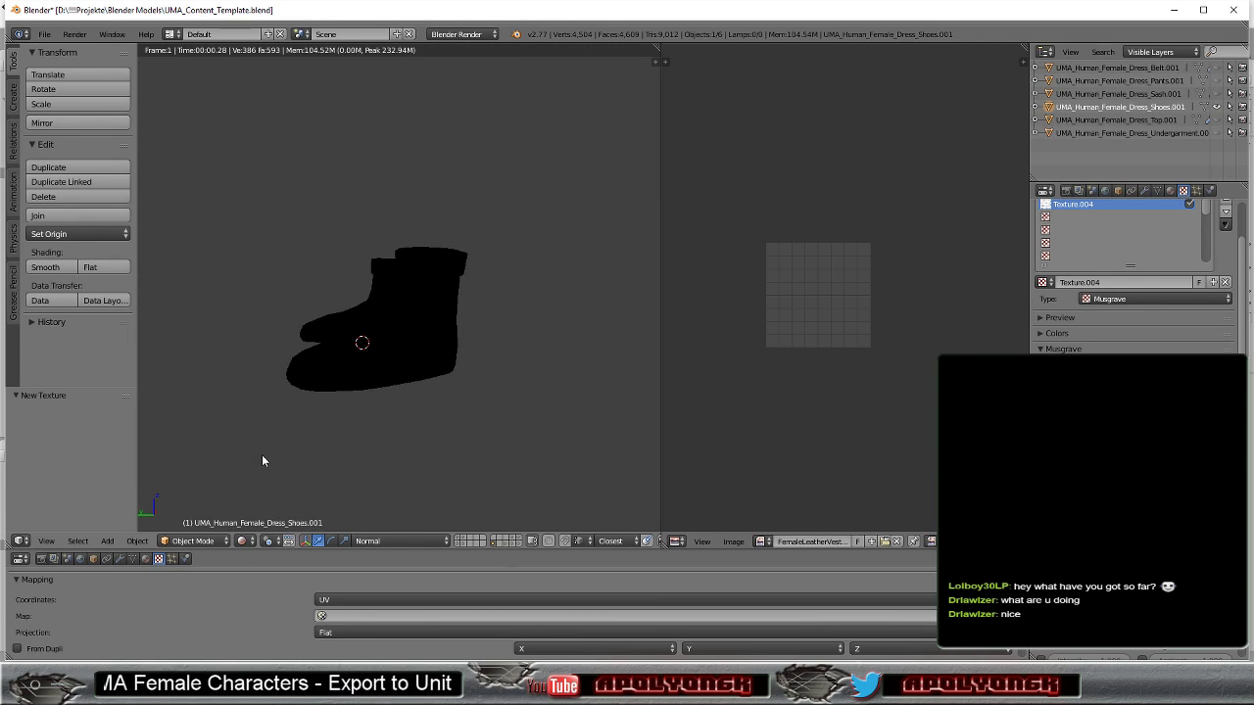
pyautogui.click(246, 545)
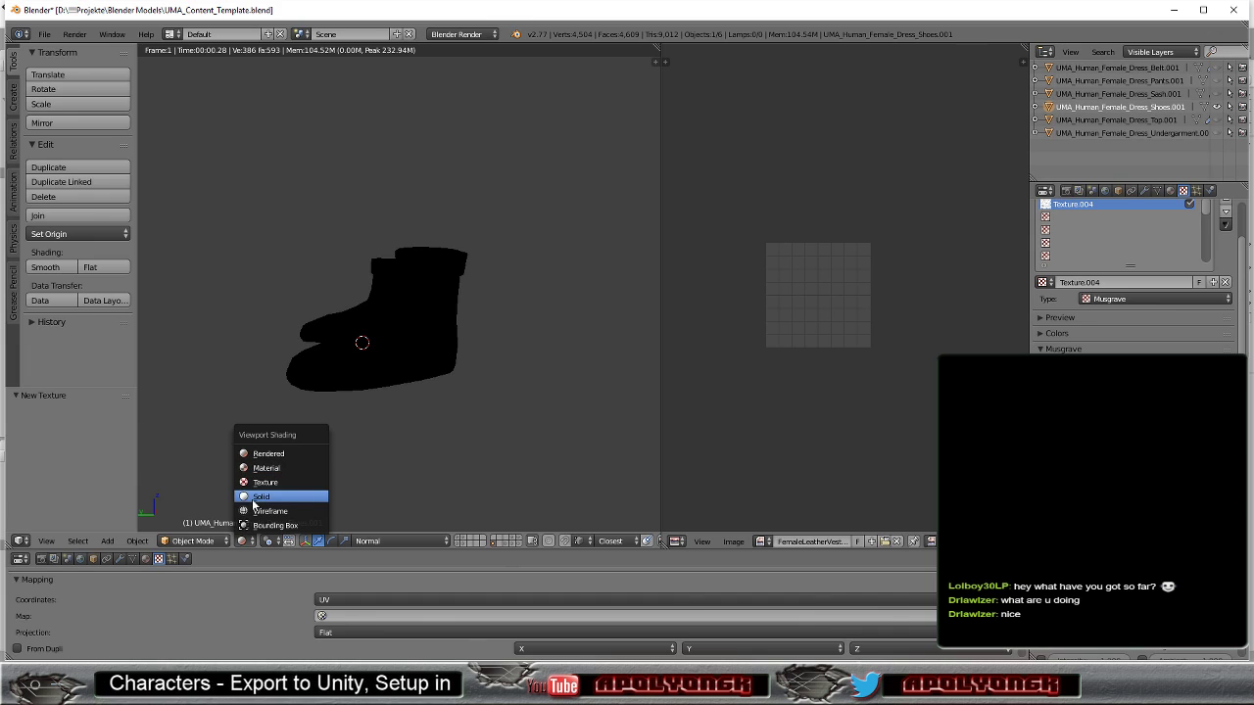
pyautogui.click(257, 497)
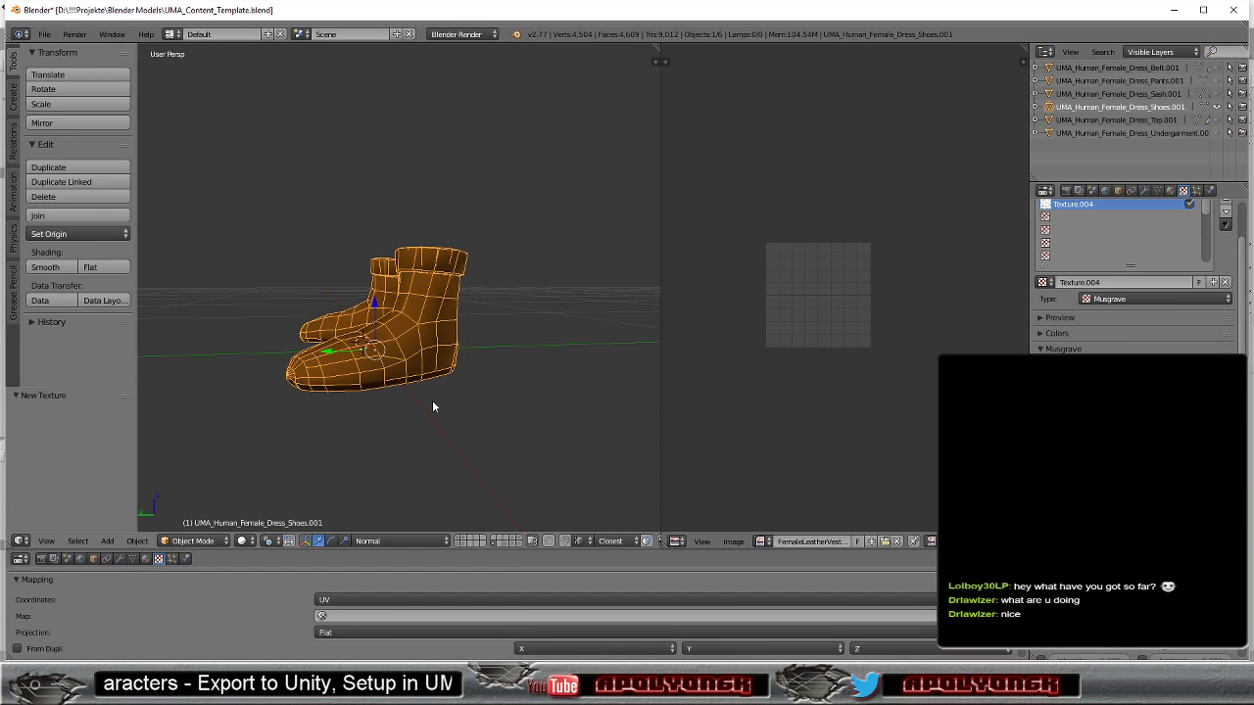
# Zoom out over the whole scene and show the Create tab's Add Primitive tools
pyautogui.scroll(2, 433, 401)
pyautogui.scroll(-1, 433, 401)
pyautogui.scroll(-2, 433, 401)
pyautogui.moveTo(433, 401)
pyautogui.mouseDown(button='middle')
pyautogui.moveTo(440, 427)
pyautogui.moveTo(332, 379)
pyautogui.moveTo(330, 342)
pyautogui.mouseUp(button='middle')
pyautogui.scroll(-2, 440, 427)
pyautogui.scroll(-2, 332, 379)
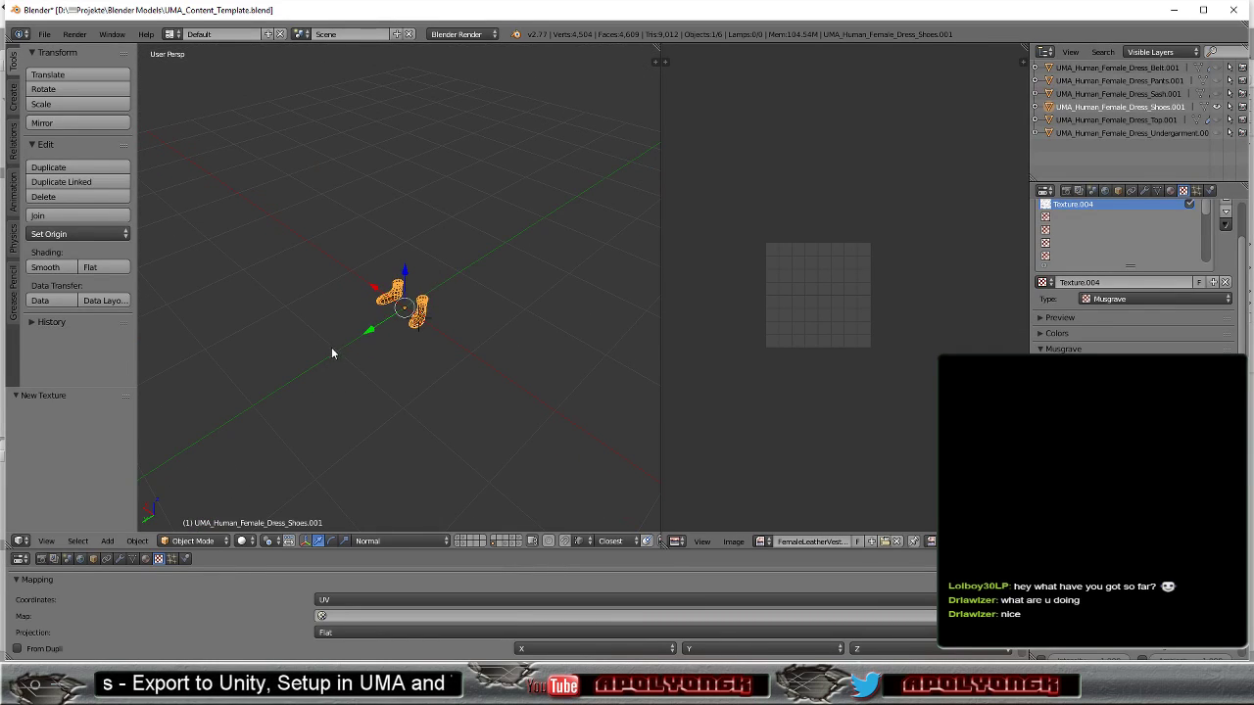
pyautogui.click(14, 111)
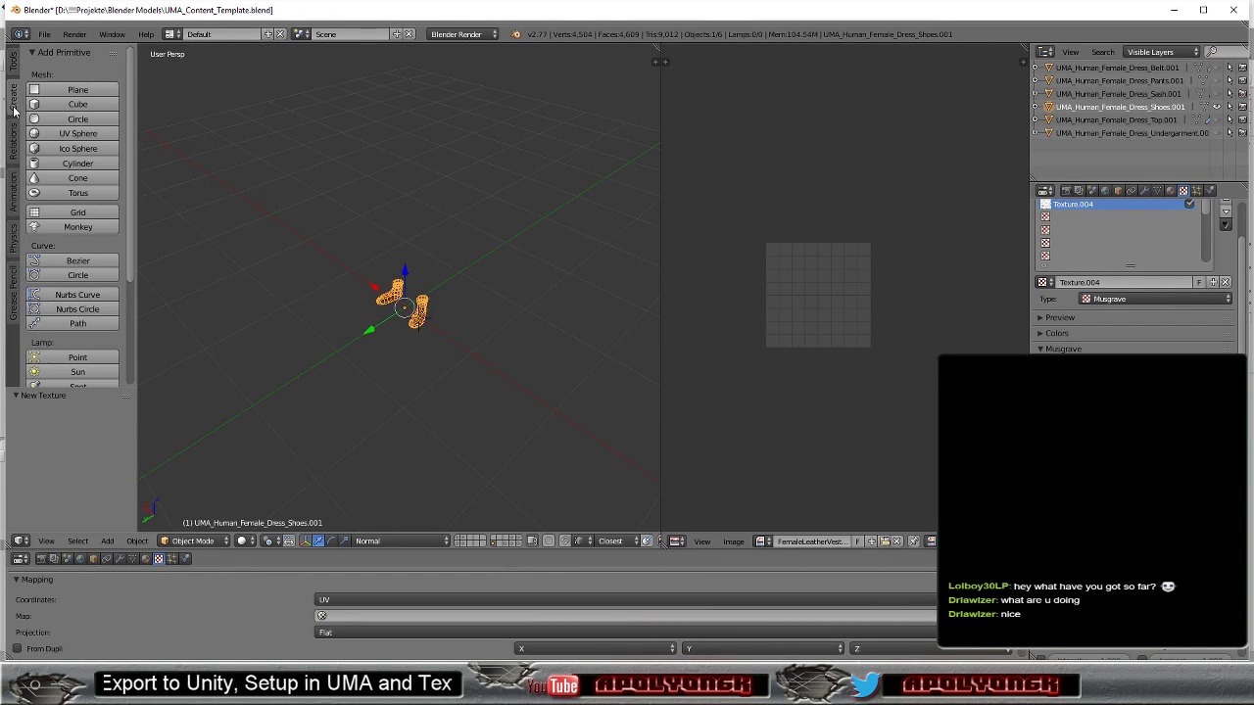
# Add a Sun lamp (Sun.001) to the scene and orbit to a side view of the boots
pyautogui.scroll(-3, 91, 245)
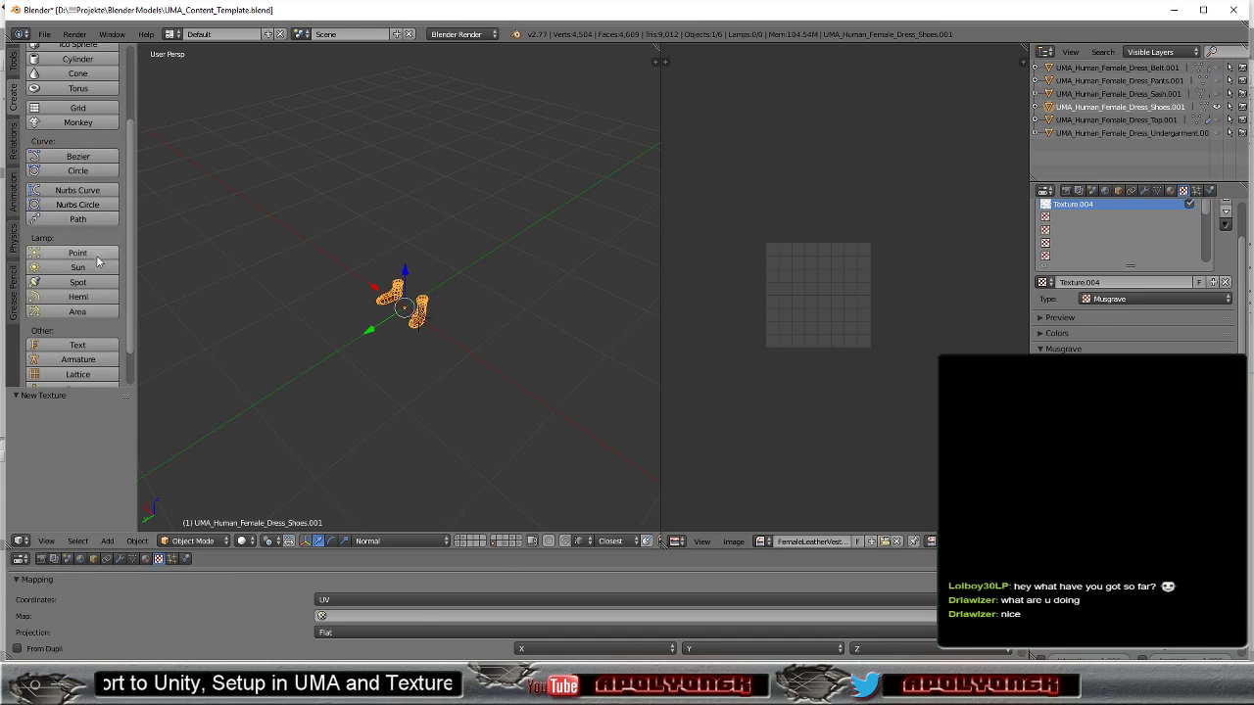
pyautogui.click(77, 268)
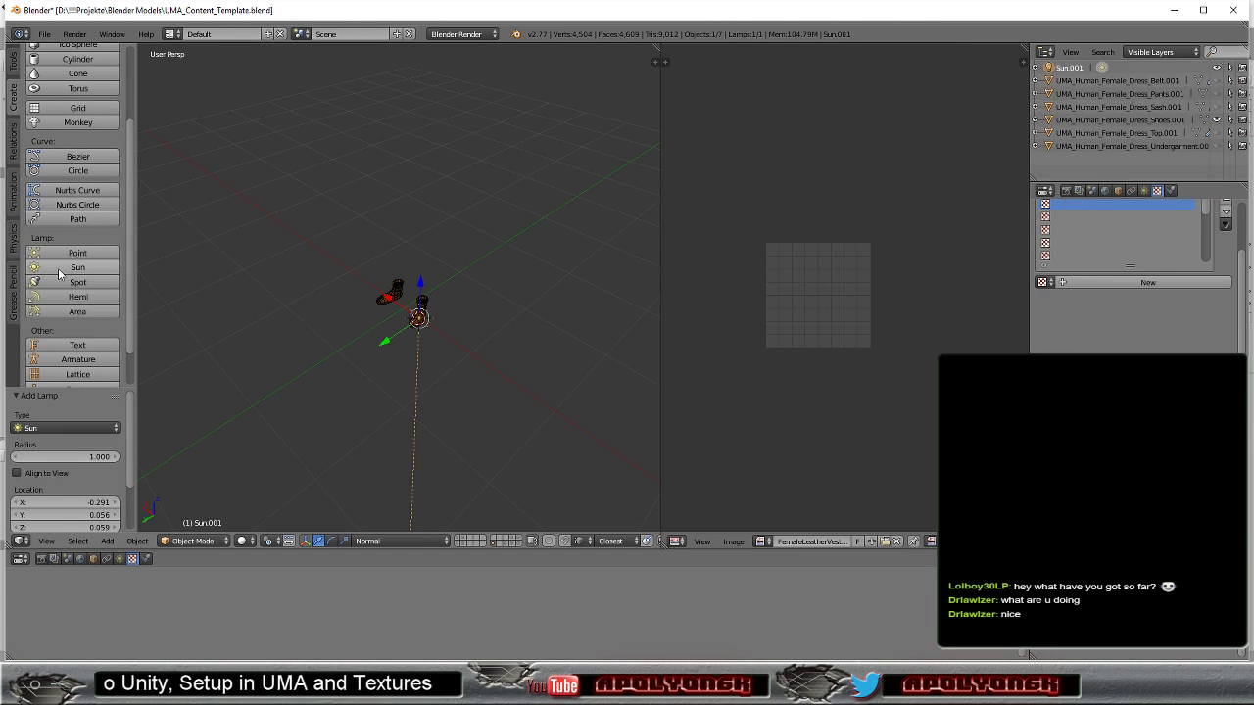
pyautogui.scroll(3, 399, 359)
pyautogui.scroll(2, 400, 358)
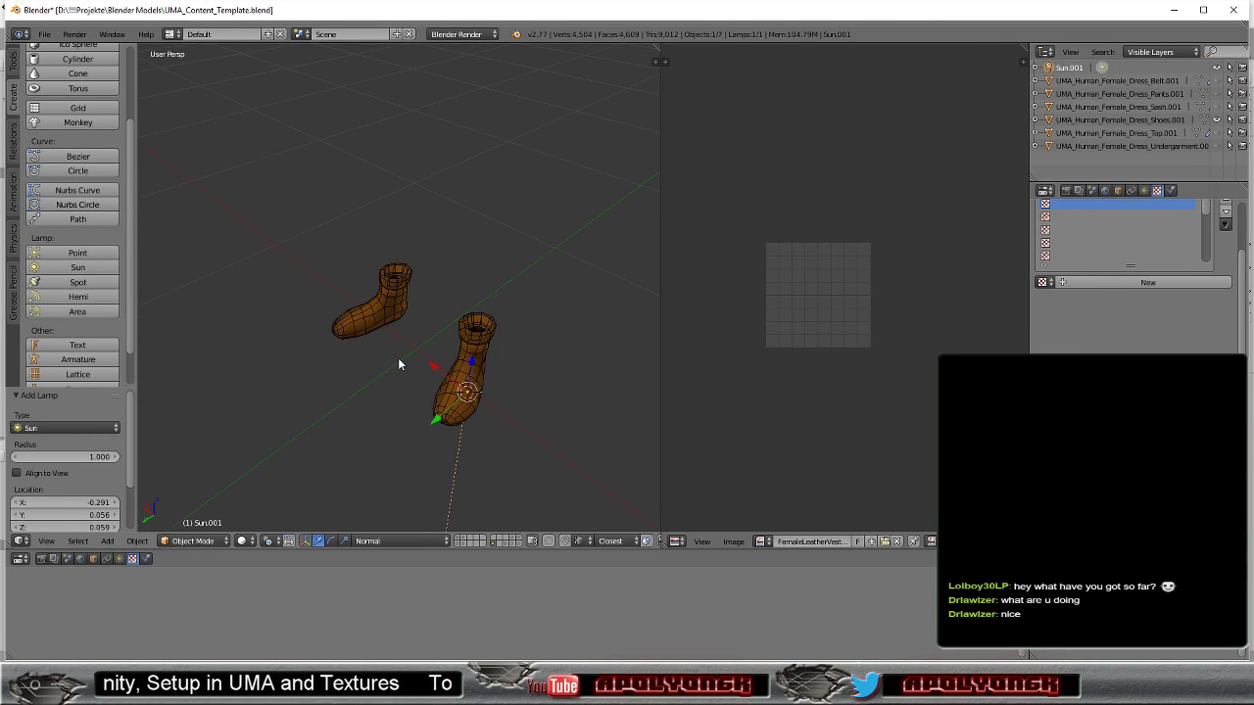
pyautogui.moveTo(398, 354)
pyautogui.mouseDown(button='middle')
pyautogui.moveTo(336, 284)
pyautogui.moveTo(324, 312)
pyautogui.moveTo(338, 325)
pyautogui.mouseUp(button='middle')
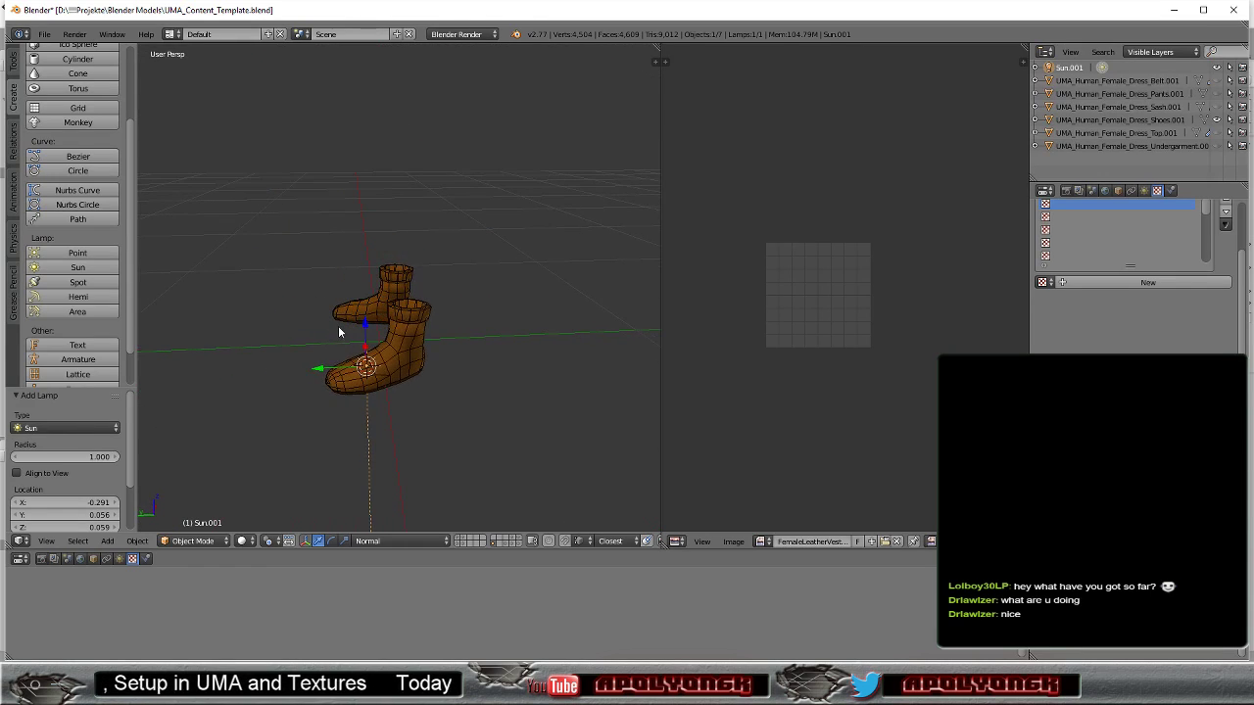
# Raise the sun lamp, shift it along Y, and tilt it about -41° toward the shoes
pyautogui.moveTo(366, 334)
pyautogui.mouseDown()
pyautogui.moveTo(359, 92)
pyautogui.moveTo(377, 129)
pyautogui.mouseUp()
pyautogui.press('g')
pyautogui.press('y')
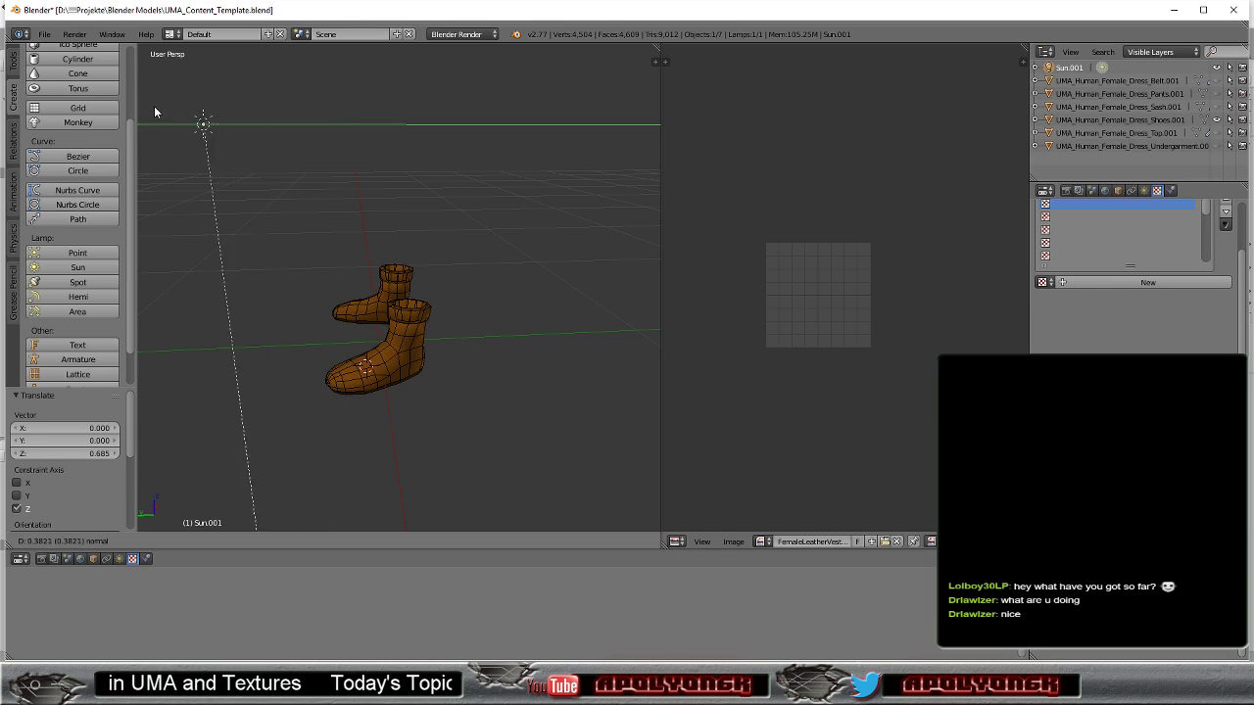
pyautogui.click(181, 111)
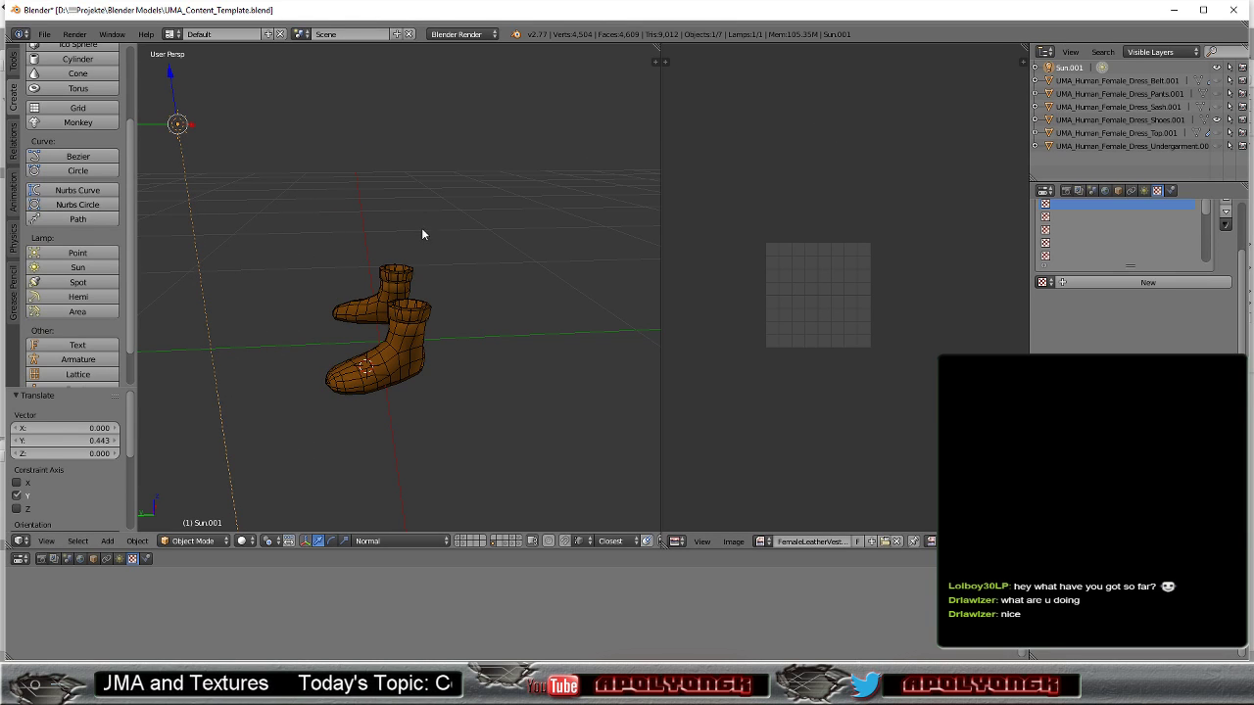
pyautogui.press('r')
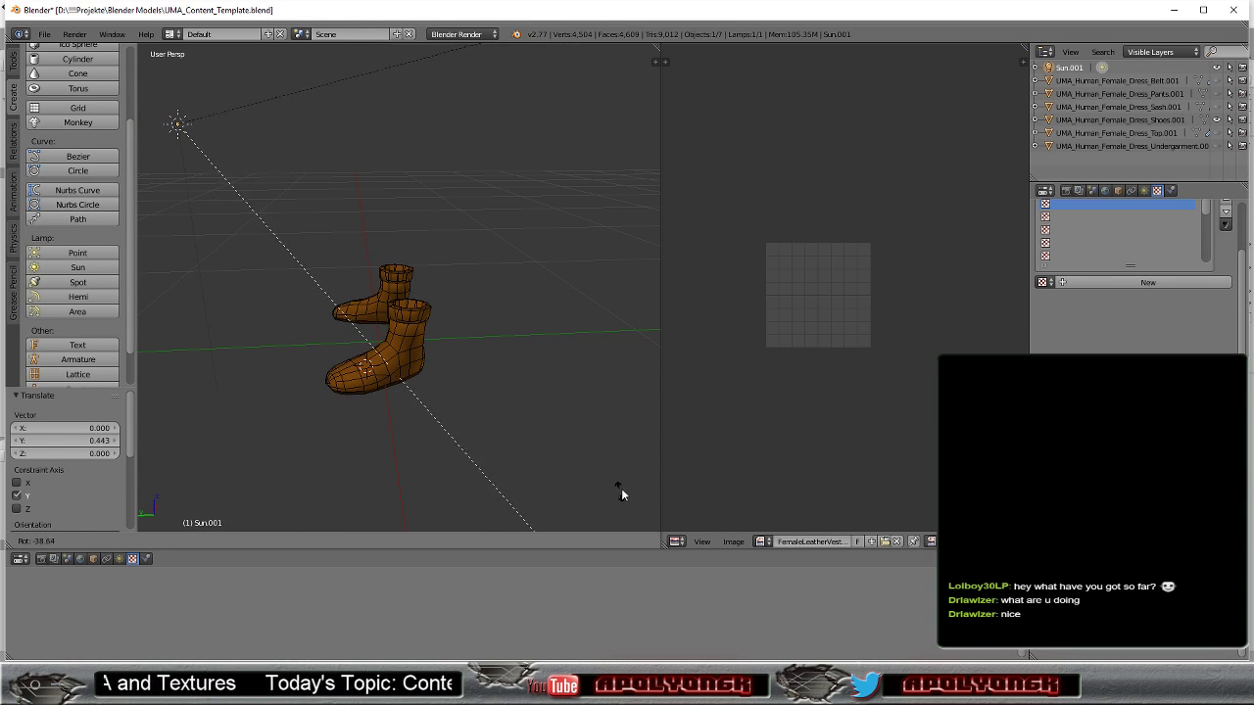
pyautogui.click(619, 492)
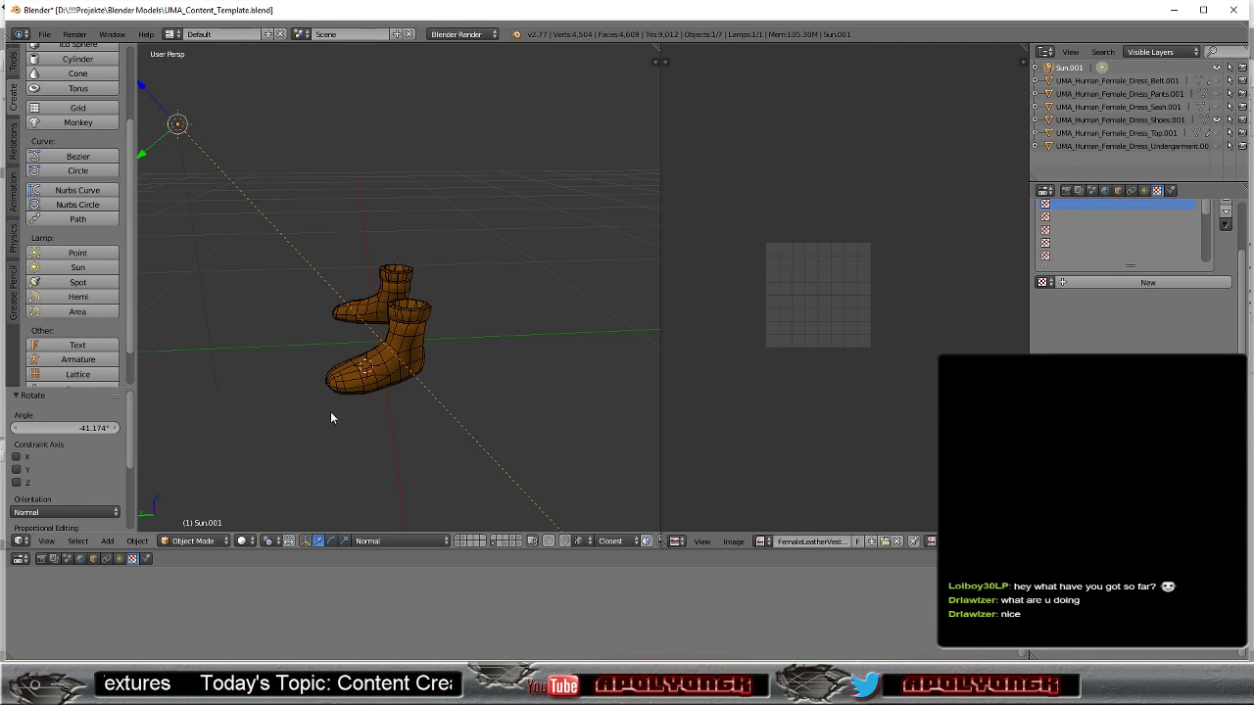
pyautogui.click(246, 542)
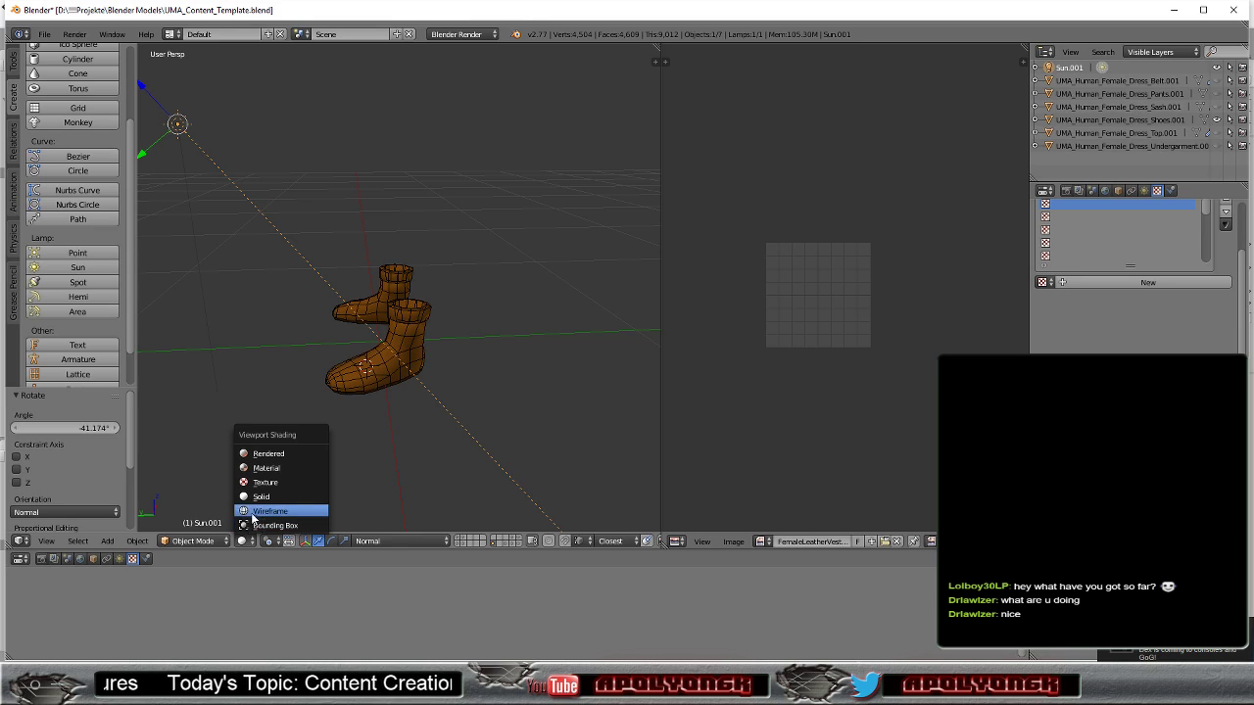
pyautogui.click(270, 454)
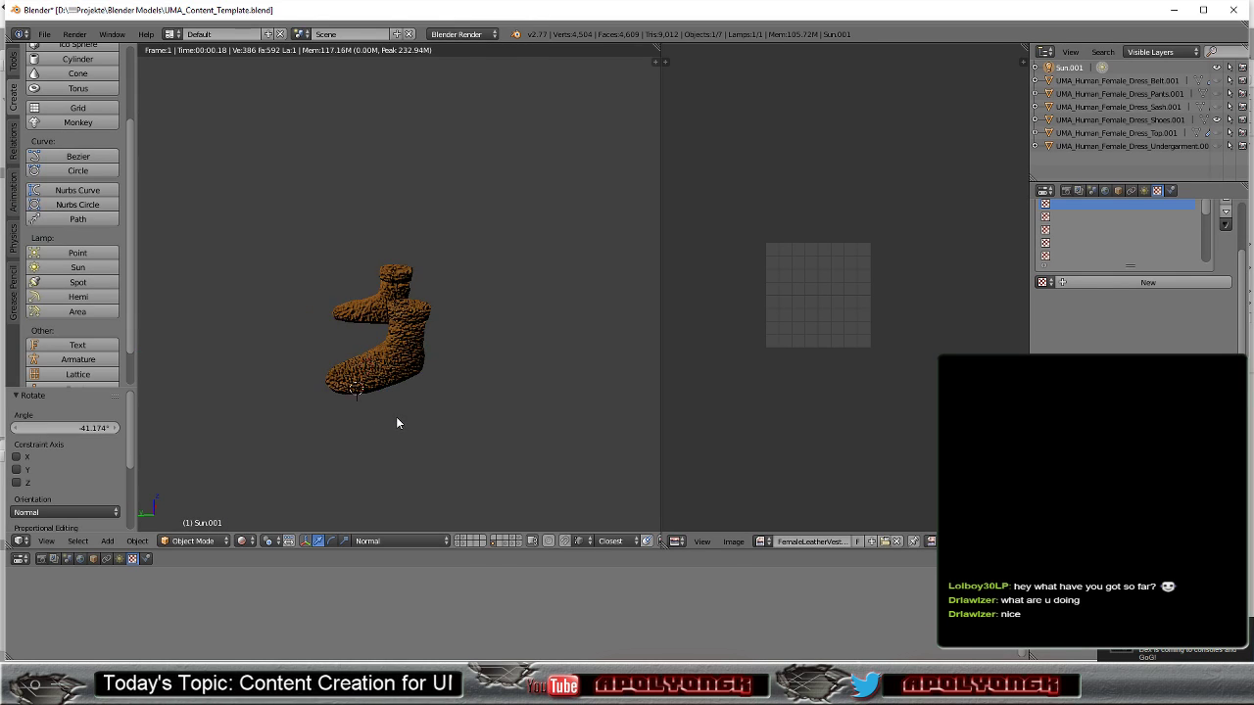
pyautogui.scroll(2, 397, 417)
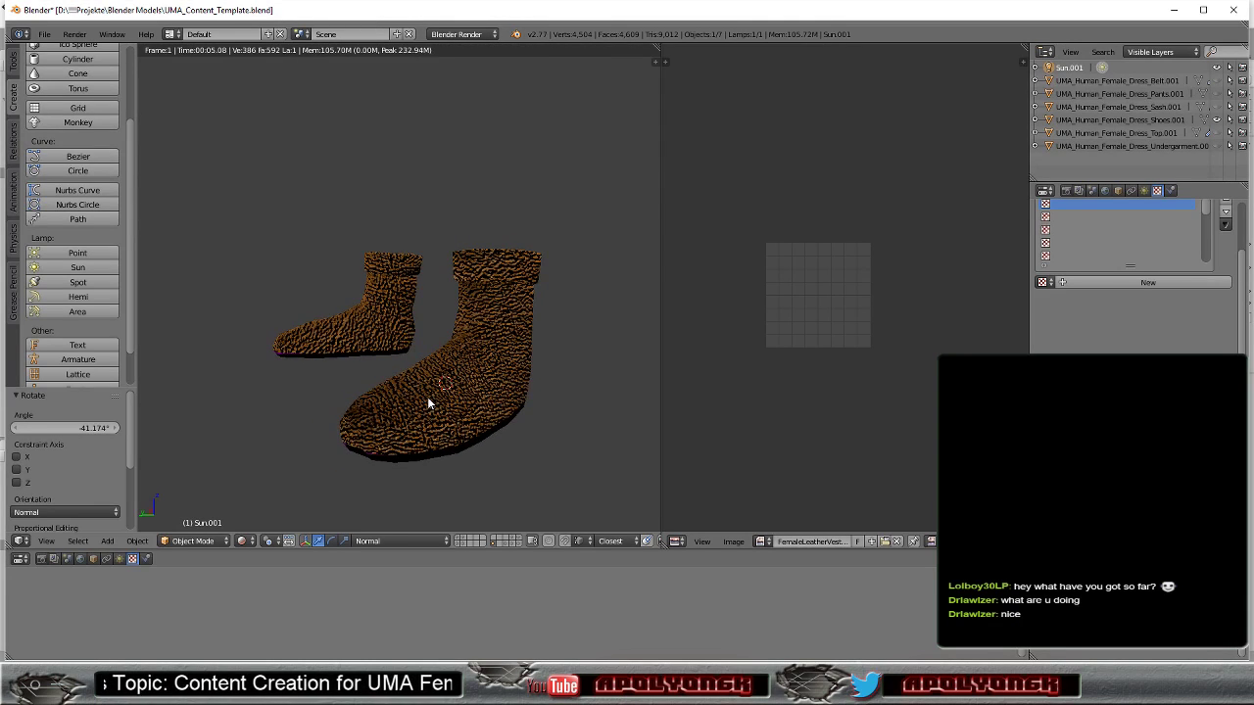
pyautogui.press('KP_3')
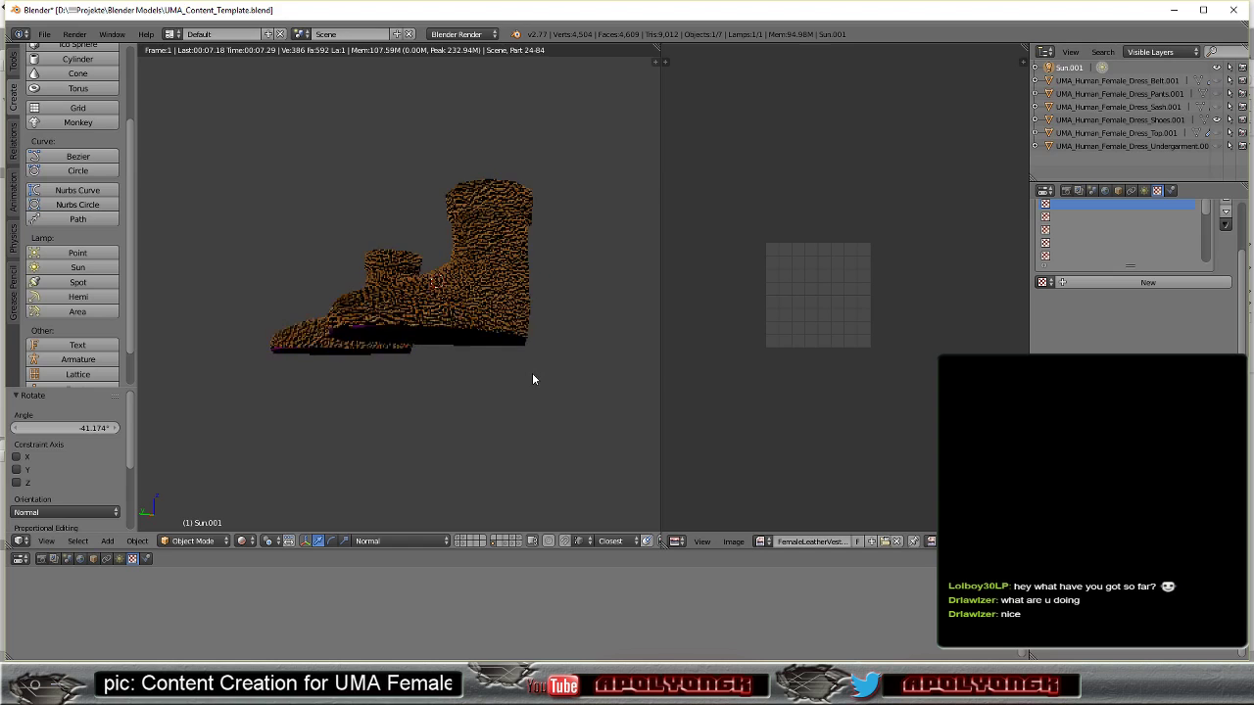
pyautogui.moveTo(532, 379)
pyautogui.mouseDown(button='middle')
pyautogui.moveTo(479, 389)
pyautogui.moveTo(528, 409)
pyautogui.mouseUp(button='middle')
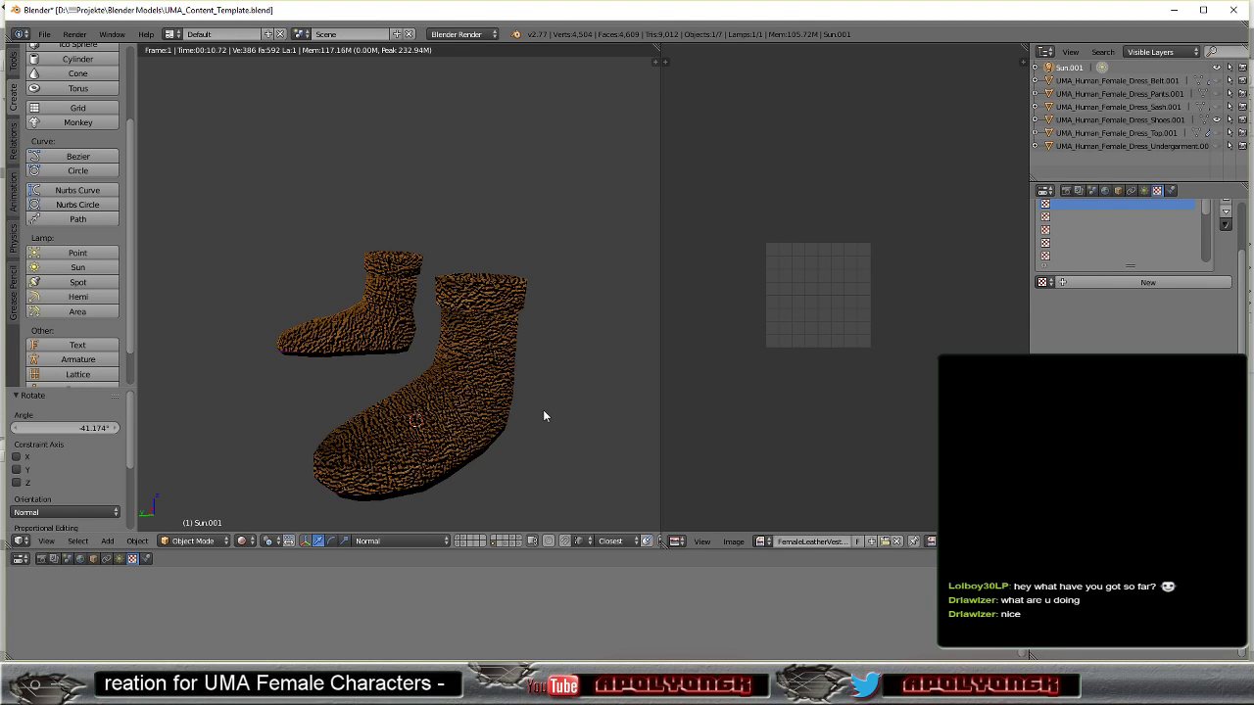
pyautogui.scroll(2, 545, 410)
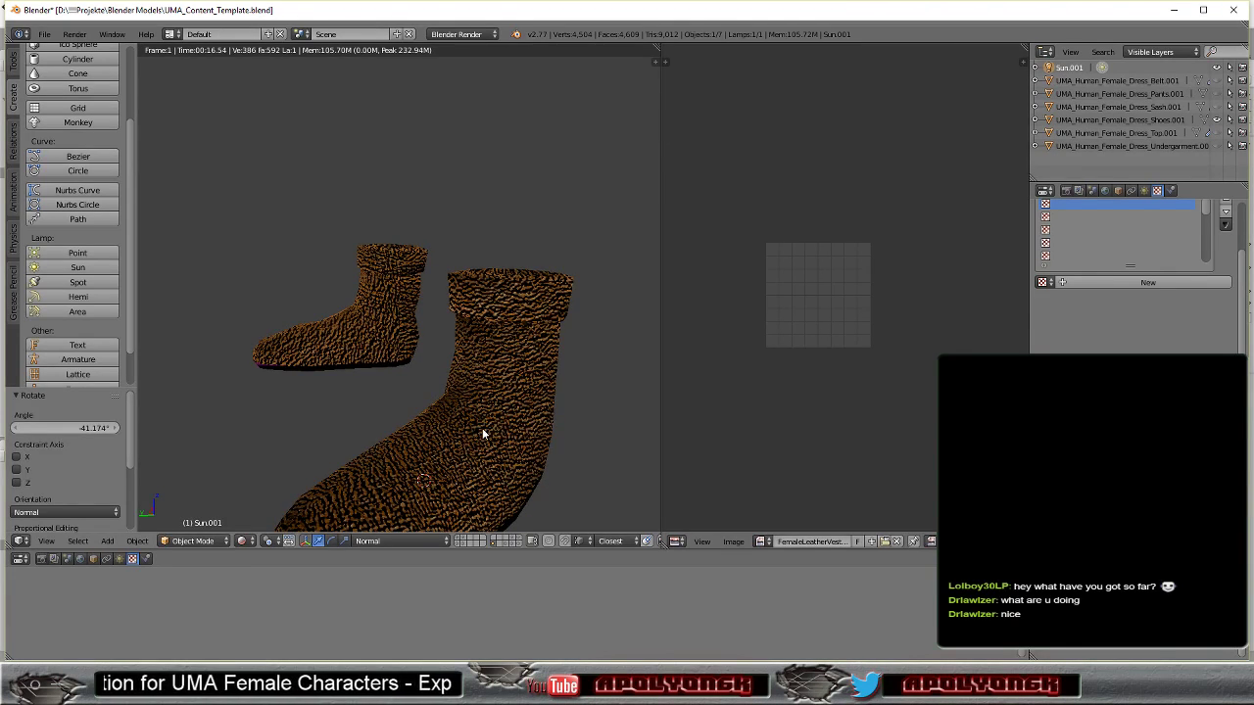
pyautogui.moveTo(483, 433); pyautogui.dragTo(485, 418, button='middle')
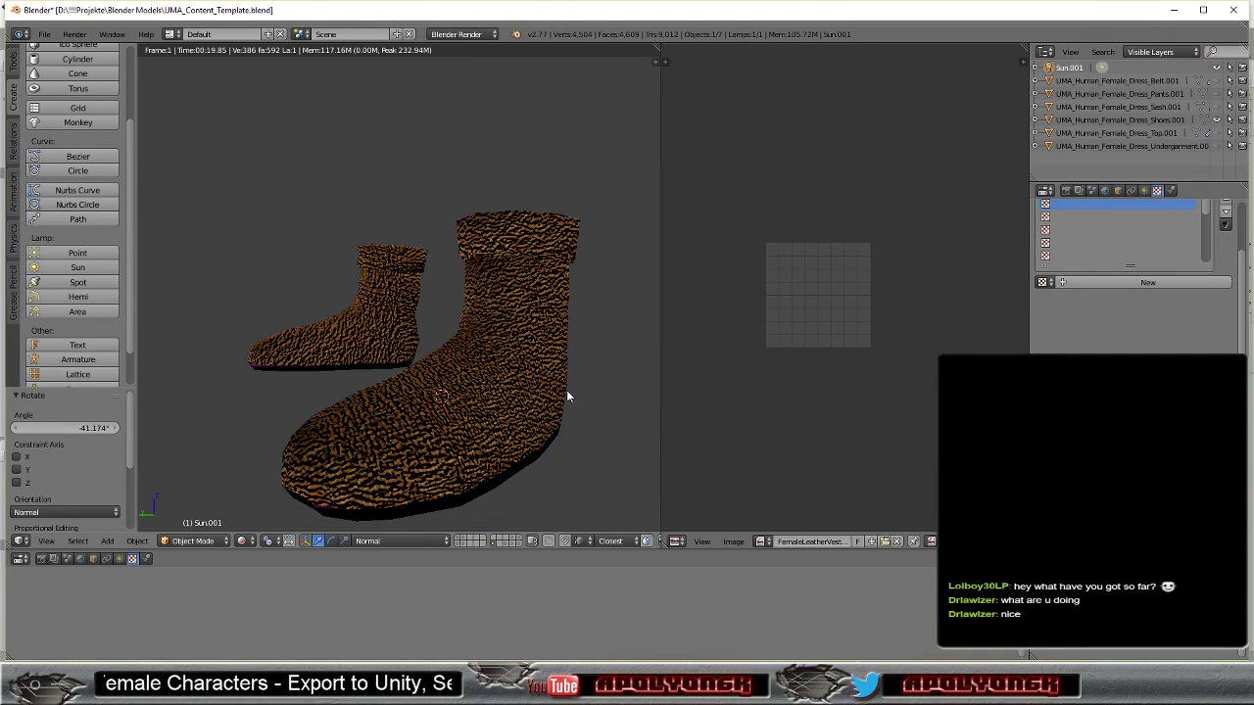
pyautogui.moveTo(545, 409)
pyautogui.mouseDown(button='middle')
pyautogui.moveTo(545, 378)
pyautogui.moveTo(514, 343)
pyautogui.moveTo(498, 378)
pyautogui.moveTo(511, 383)
pyautogui.mouseUp(button='middle')
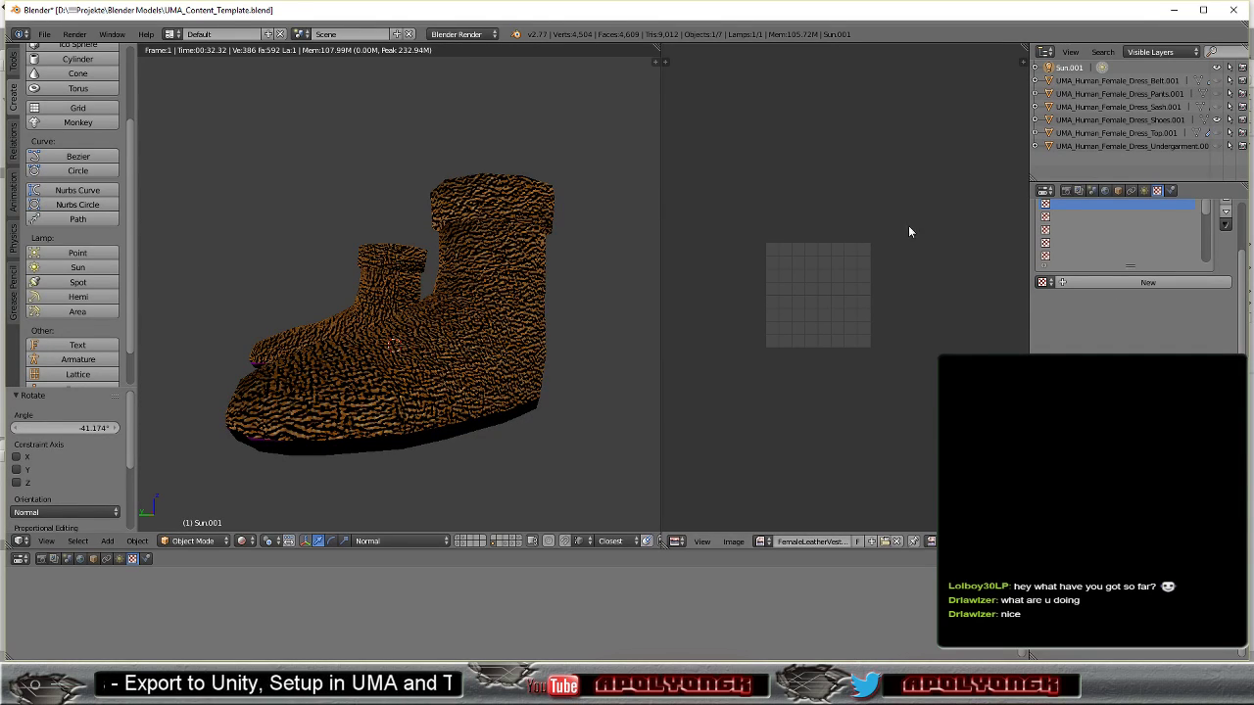
# Select Shoes.001, pick its ShoeBase material, and show its Diffuse and Normal textures
pyautogui.click(1091, 122)
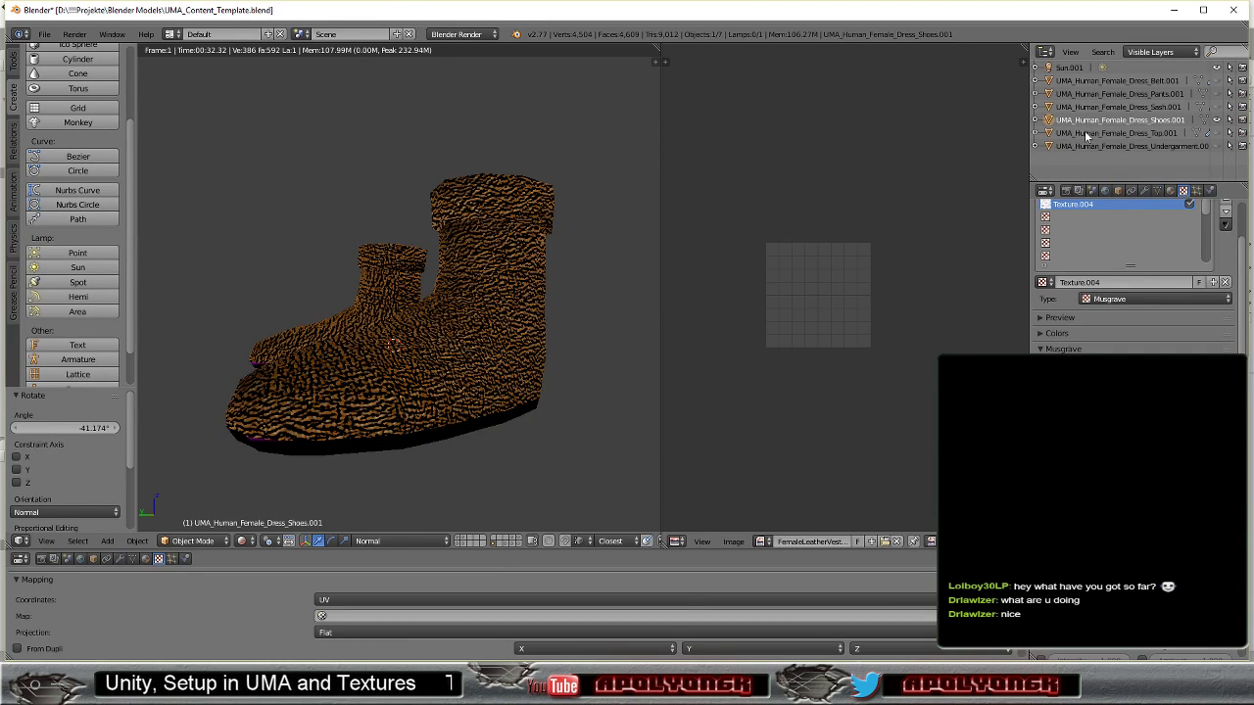
pyautogui.click(1170, 190)
pyautogui.click(1086, 241)
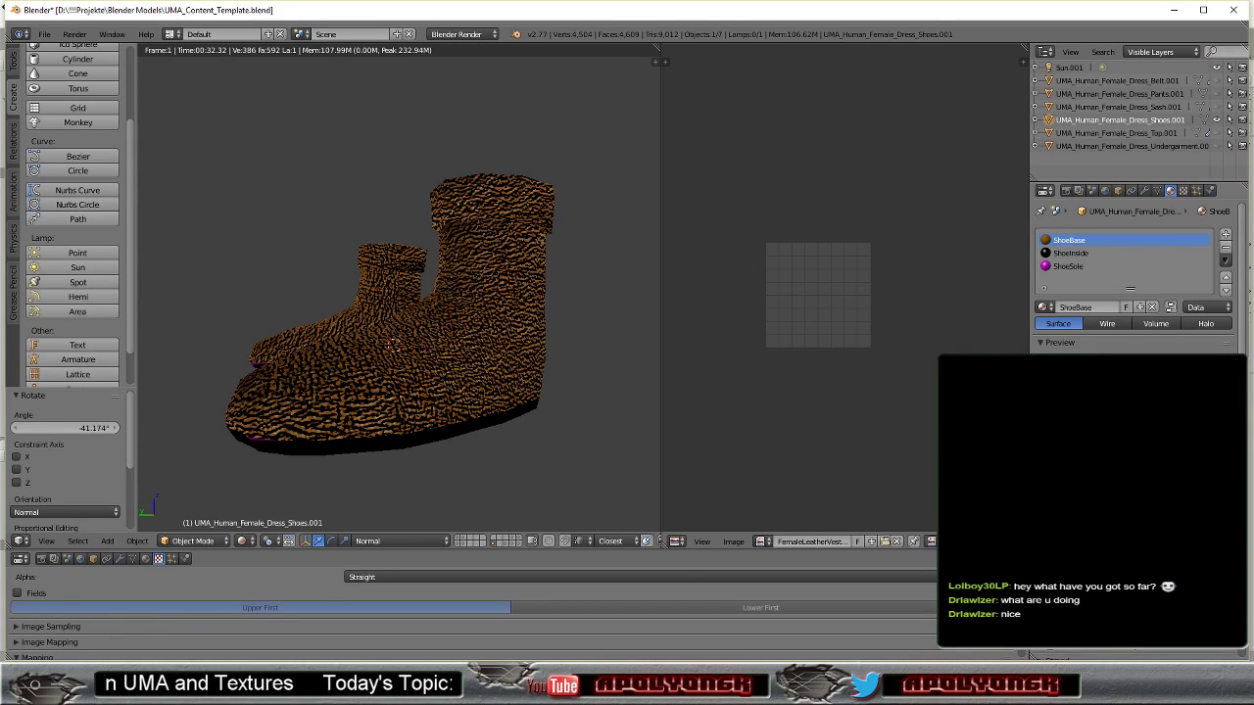
pyautogui.scroll(-2, 1126, 274)
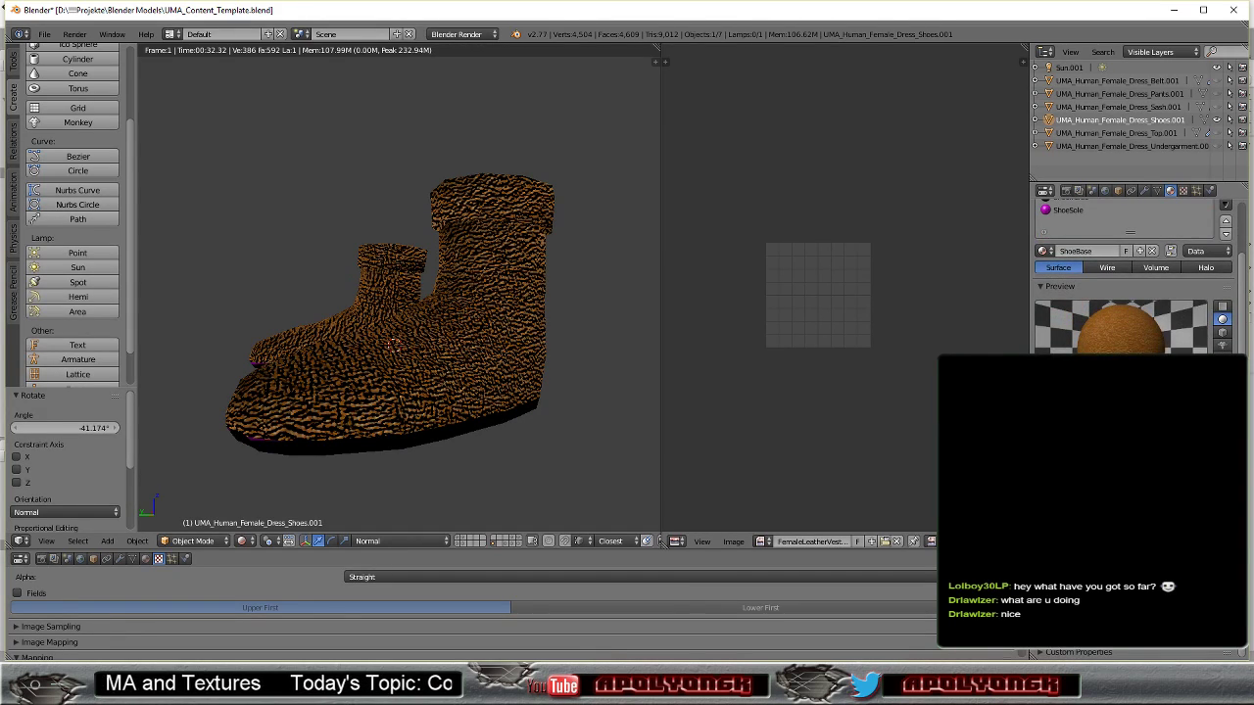
pyautogui.scroll(2, 1029, 653)
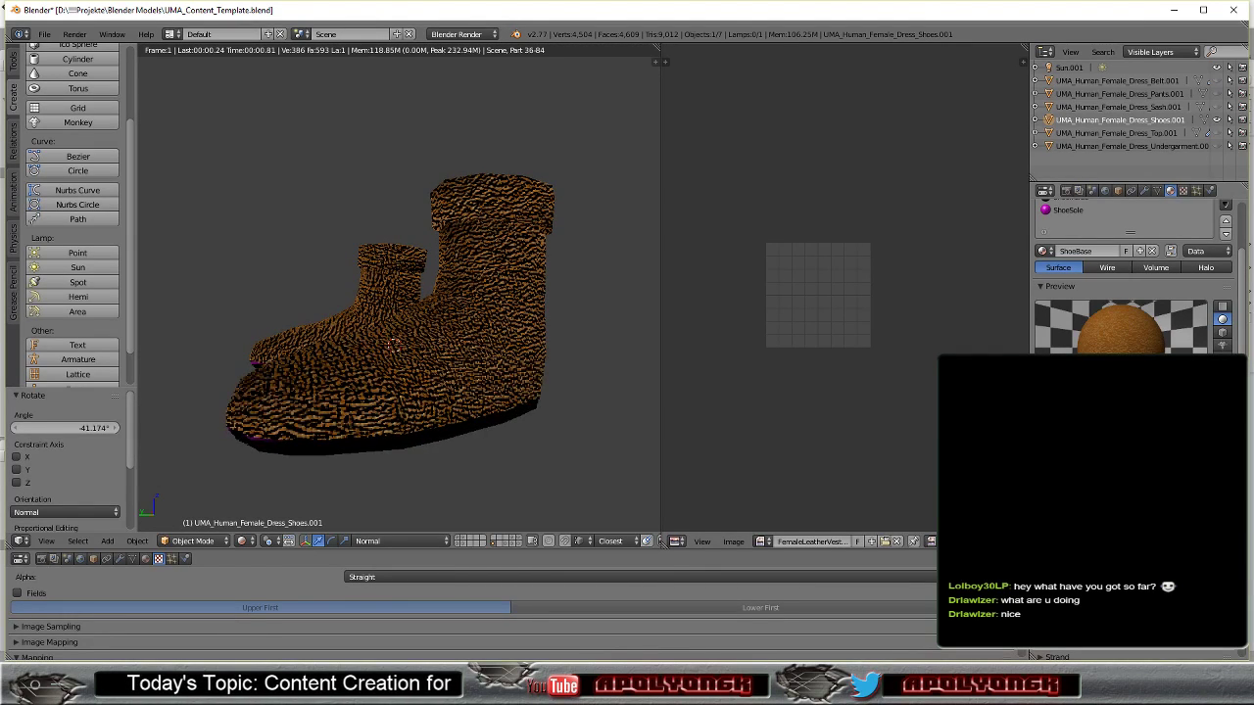
pyautogui.scroll(-2, 1029, 654)
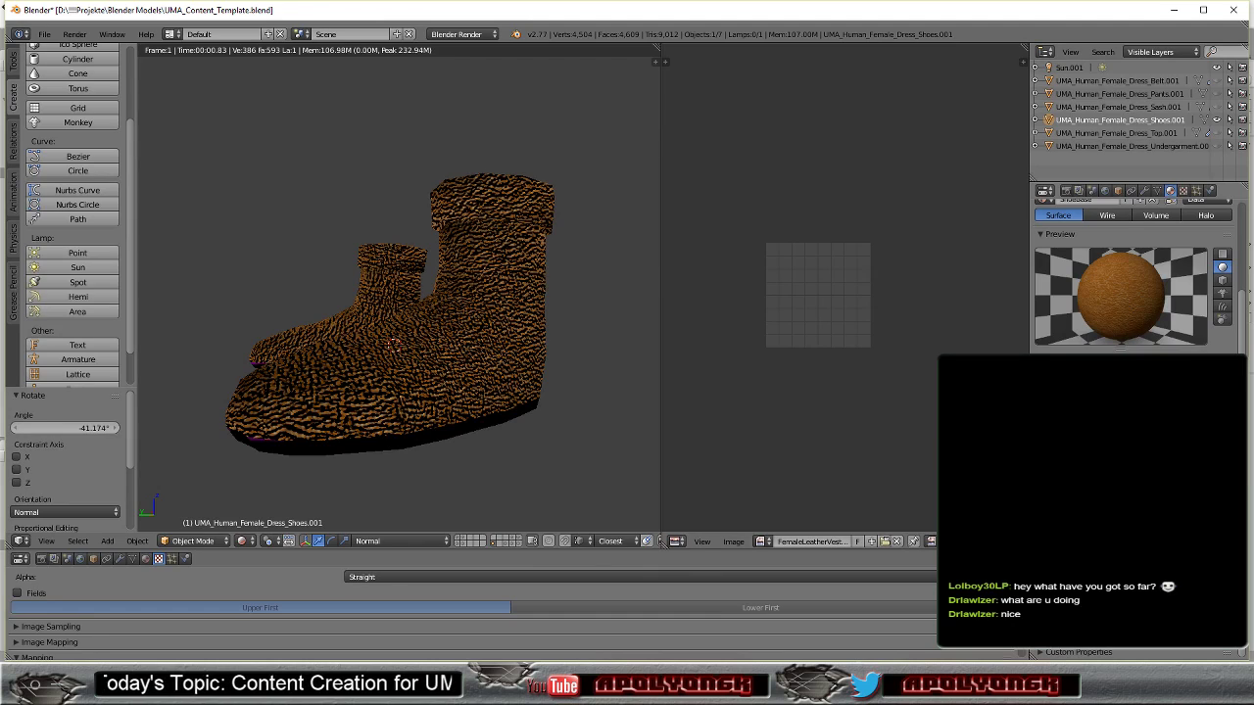
pyautogui.click(1184, 190)
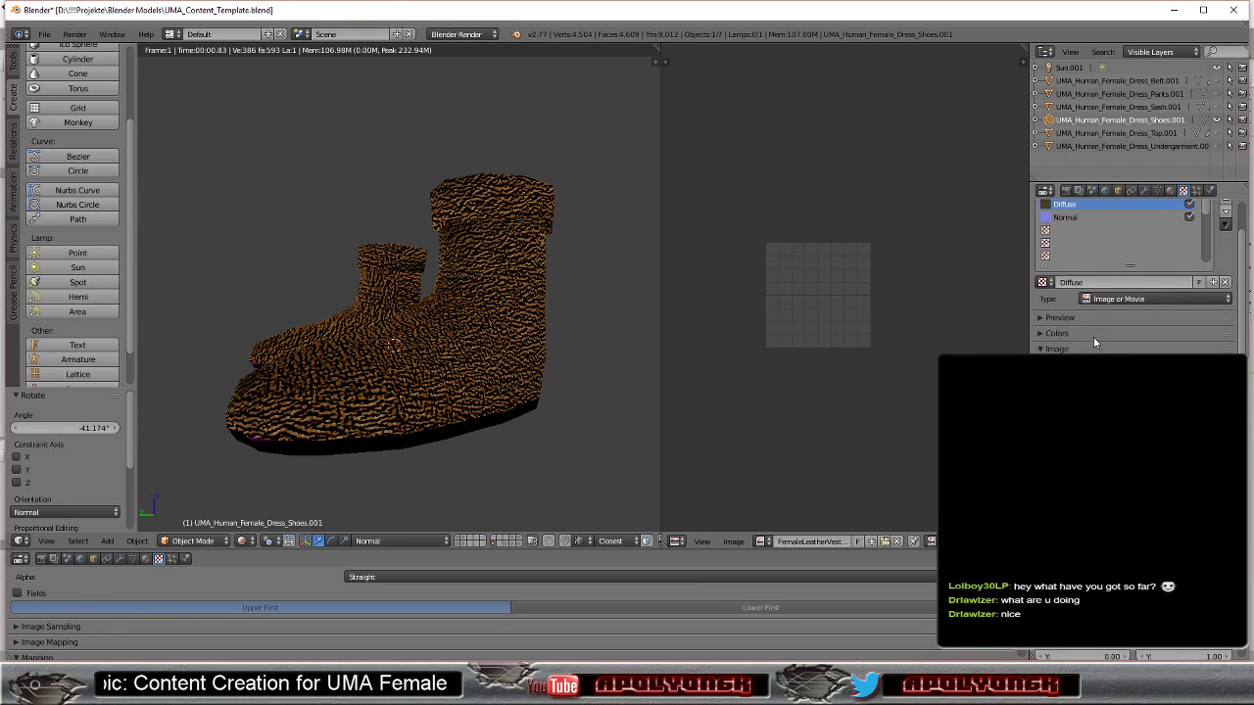
# Raise the Diffuse texture's Repeat to 3 and orbit the boots to check the tiling
pyautogui.scroll(-3, 1085, 328)
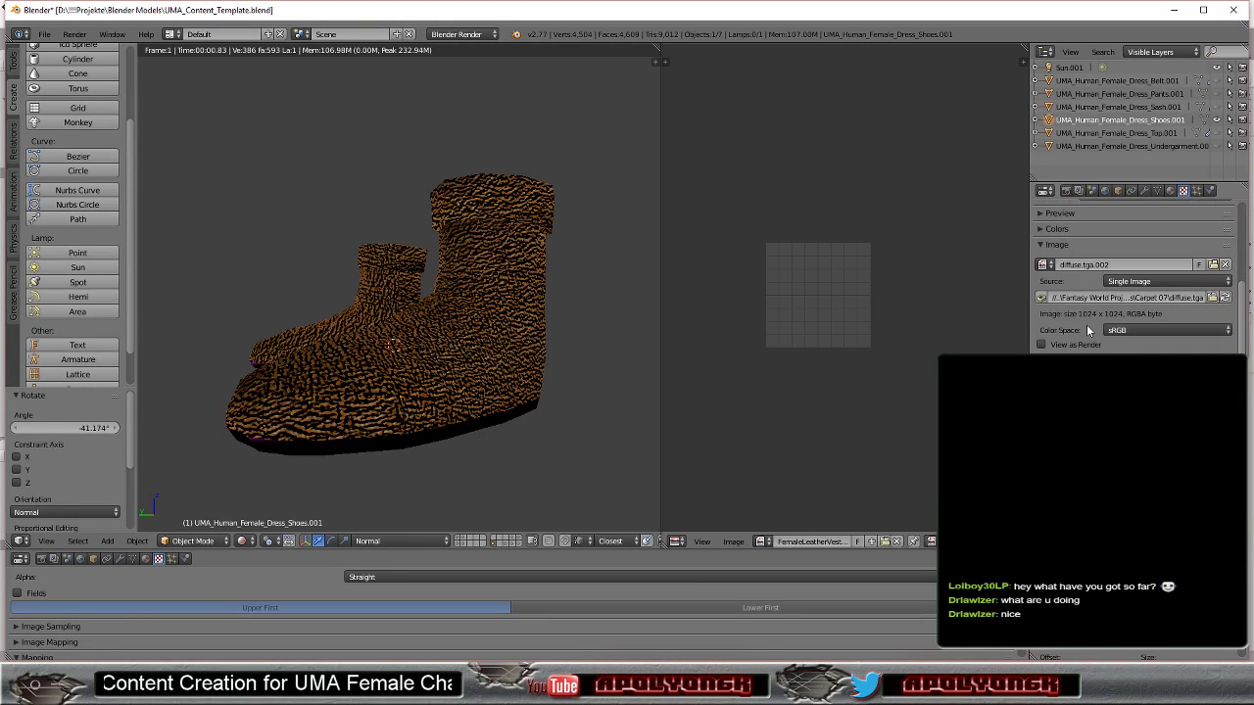
pyautogui.scroll(-3, 1086, 324)
pyautogui.scroll(-2, 1082, 315)
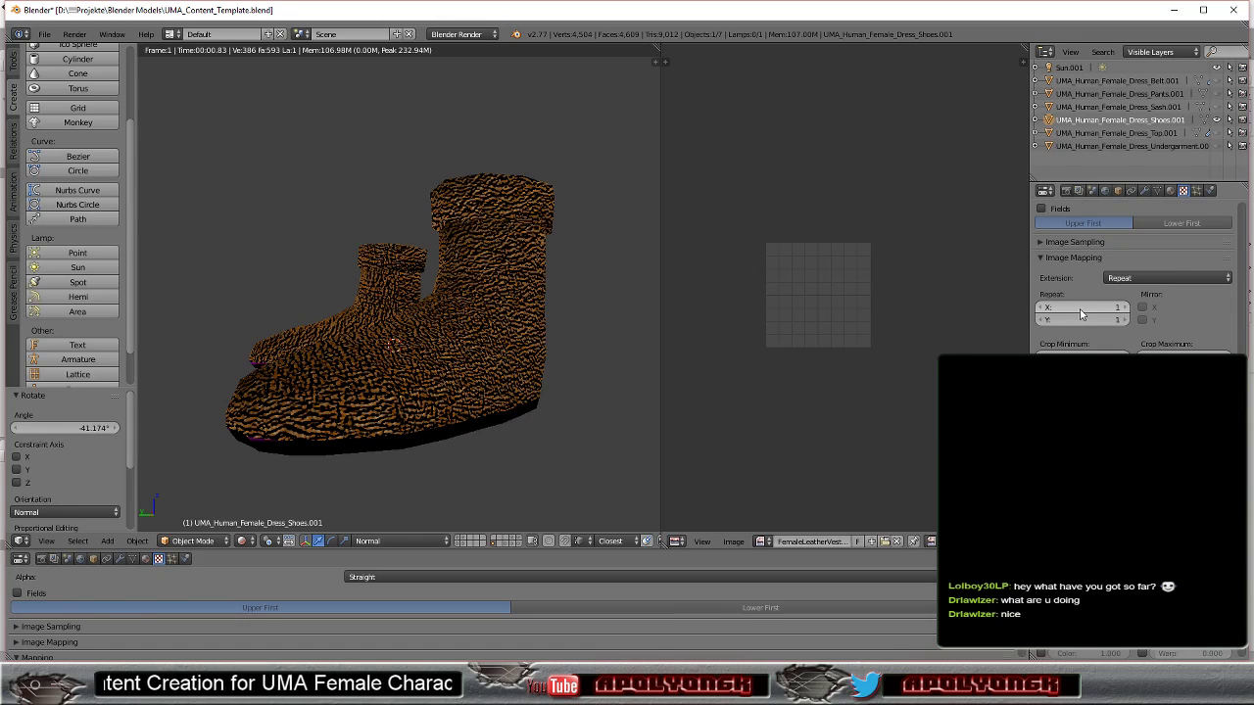
pyautogui.moveTo(1099, 313)
pyautogui.mouseDown()
pyautogui.moveTo(1137, 313)
pyautogui.moveTo(1078, 313)
pyautogui.moveTo(1127, 320)
pyautogui.moveTo(1096, 324)
pyautogui.mouseUp()
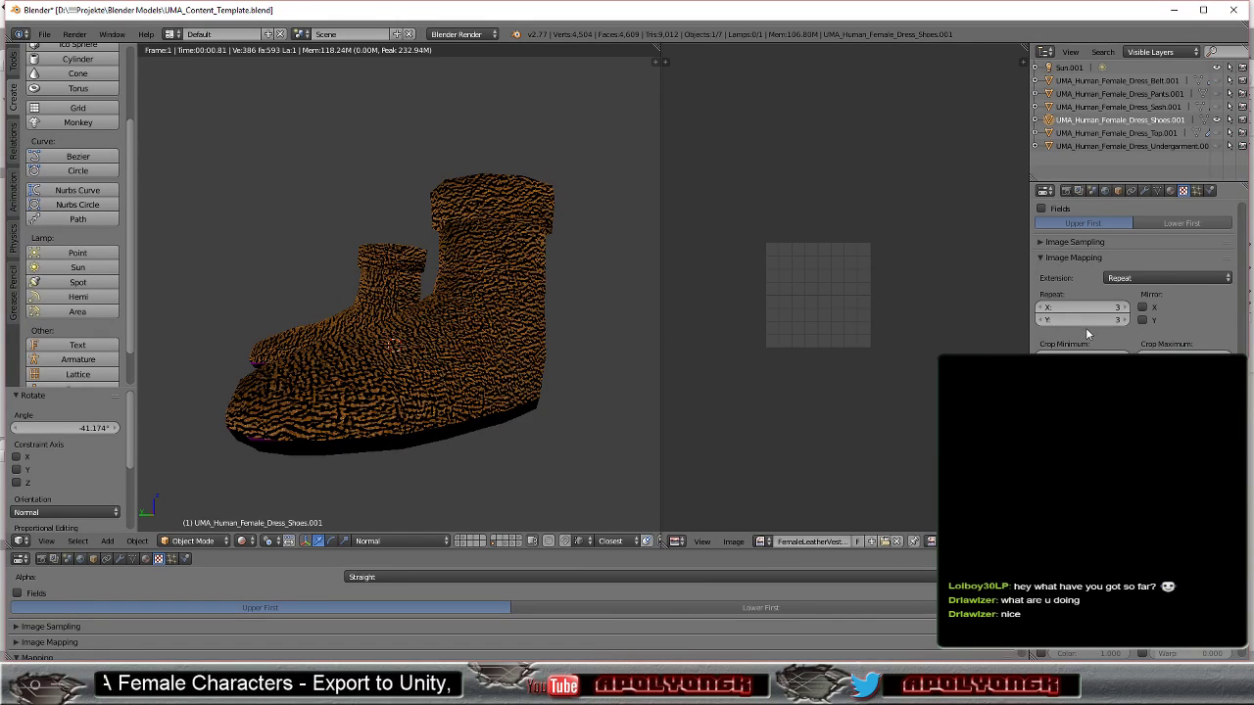
pyautogui.moveTo(590, 355)
pyautogui.mouseDown(button='middle')
pyautogui.moveTo(624, 339)
pyautogui.moveTo(608, 350)
pyautogui.mouseUp(button='middle')
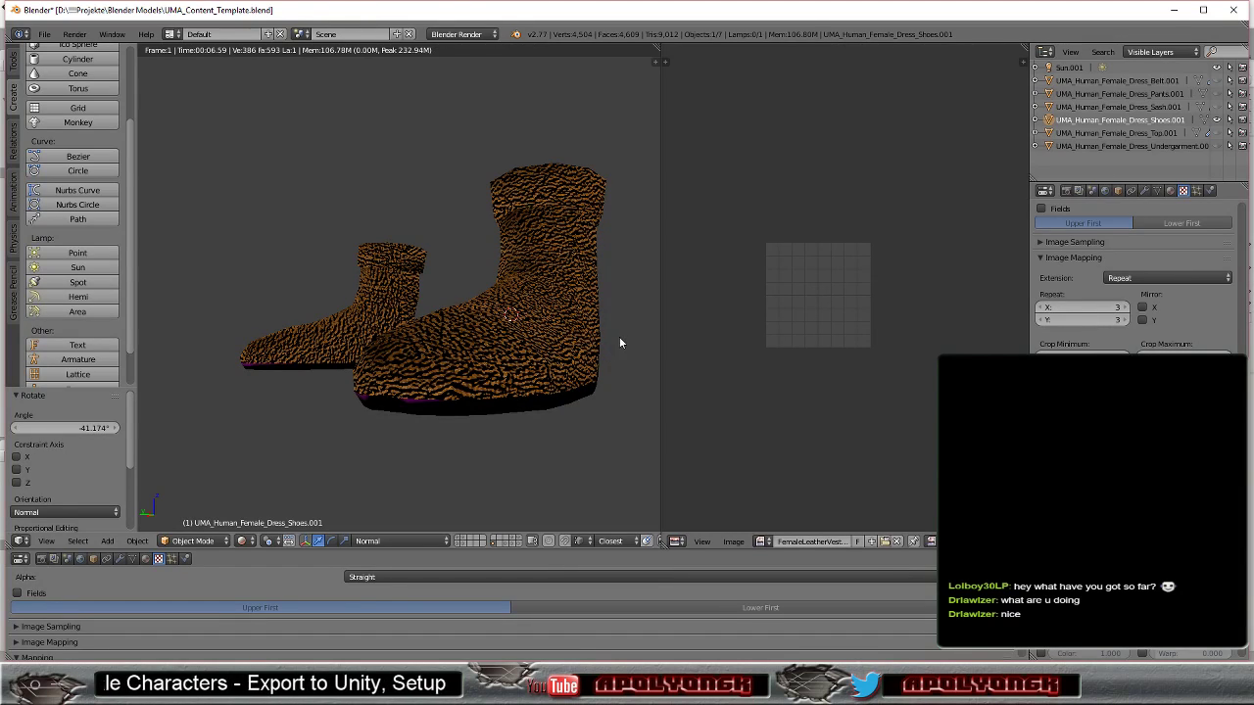
pyautogui.moveTo(579, 337); pyautogui.dragTo(545, 356, button='middle')
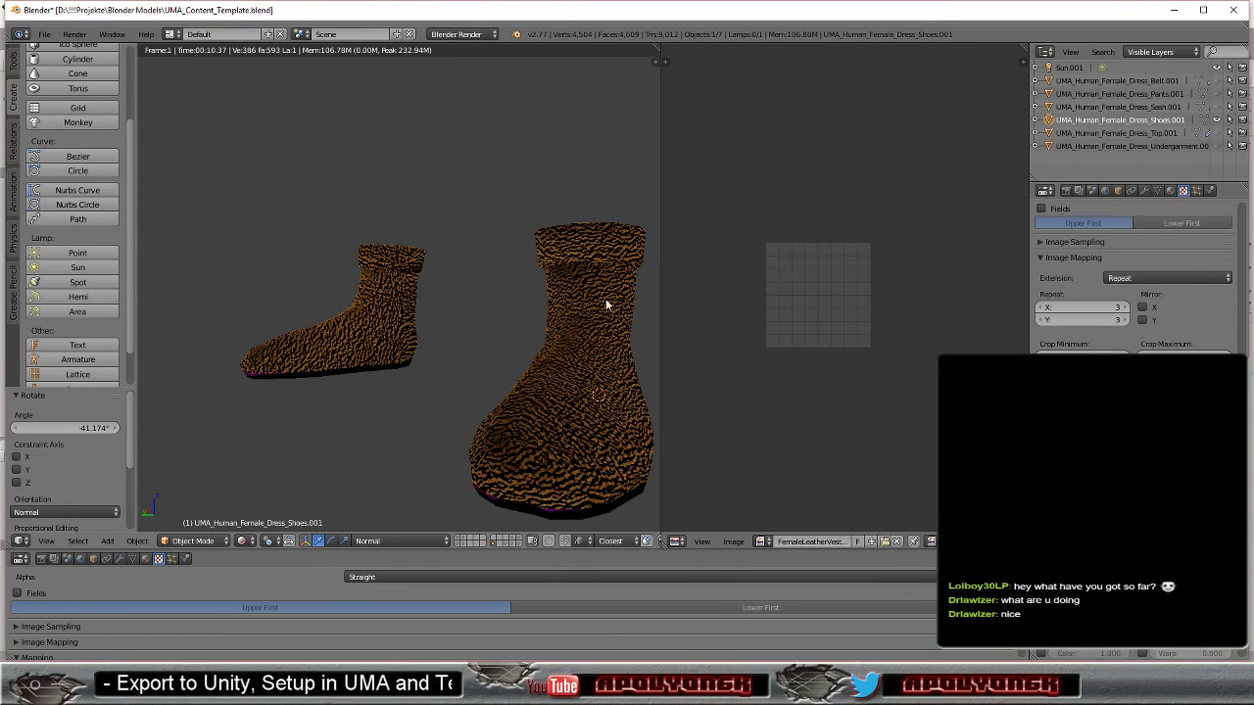
pyautogui.moveTo(605, 299)
pyautogui.mouseDown(button='middle')
pyautogui.moveTo(523, 385)
pyautogui.moveTo(551, 328)
pyautogui.mouseUp(button='middle')
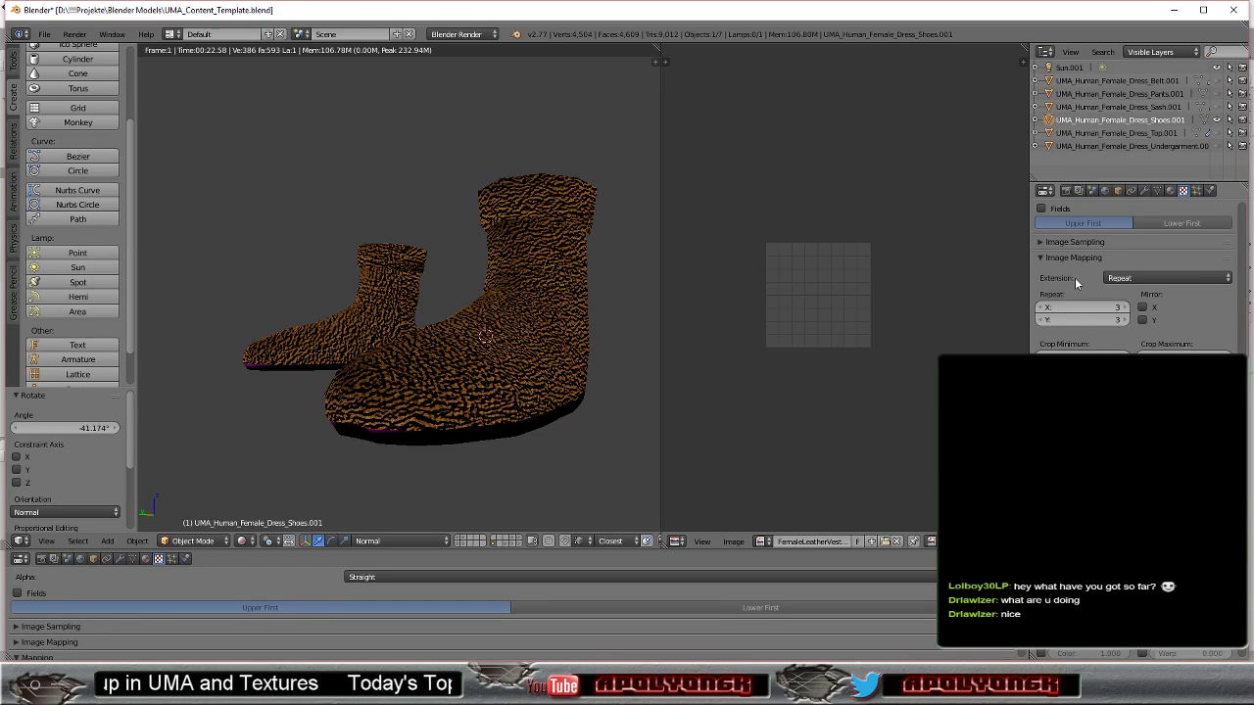
# Set the image mapping Repeat back to 1 on both X and Y
pyautogui.click(1040, 242)
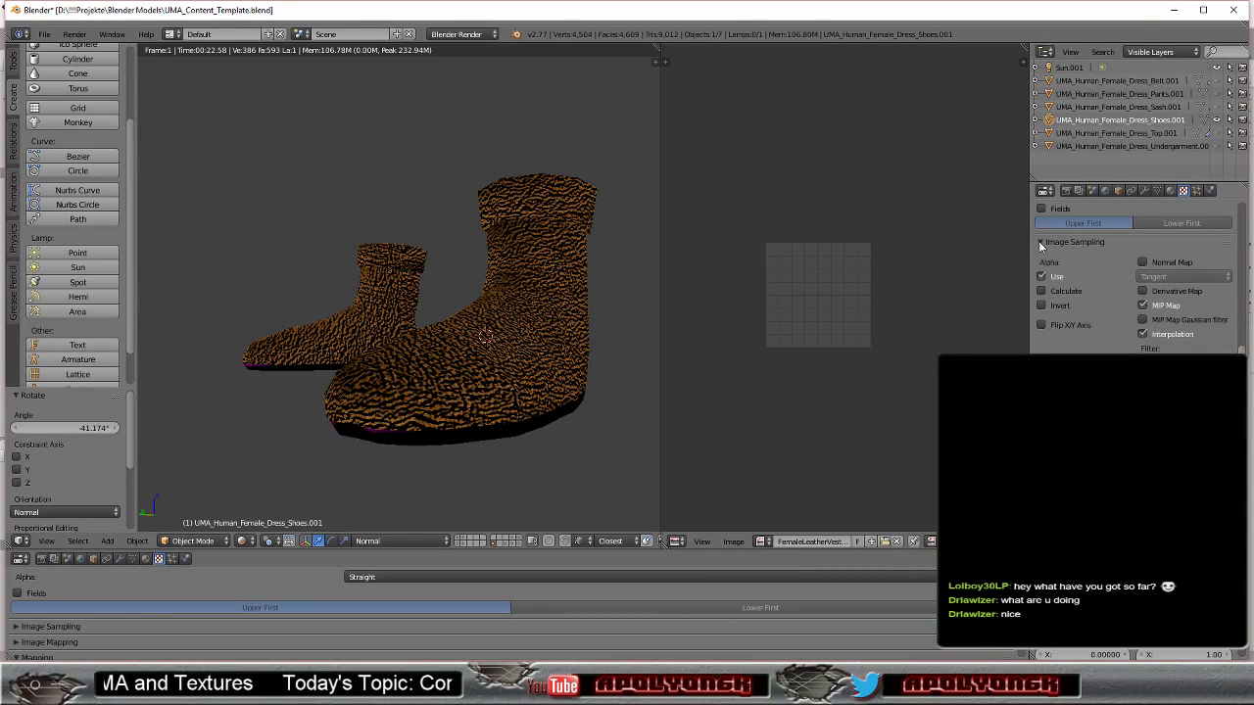
pyautogui.click(1040, 242)
pyautogui.click(1042, 258)
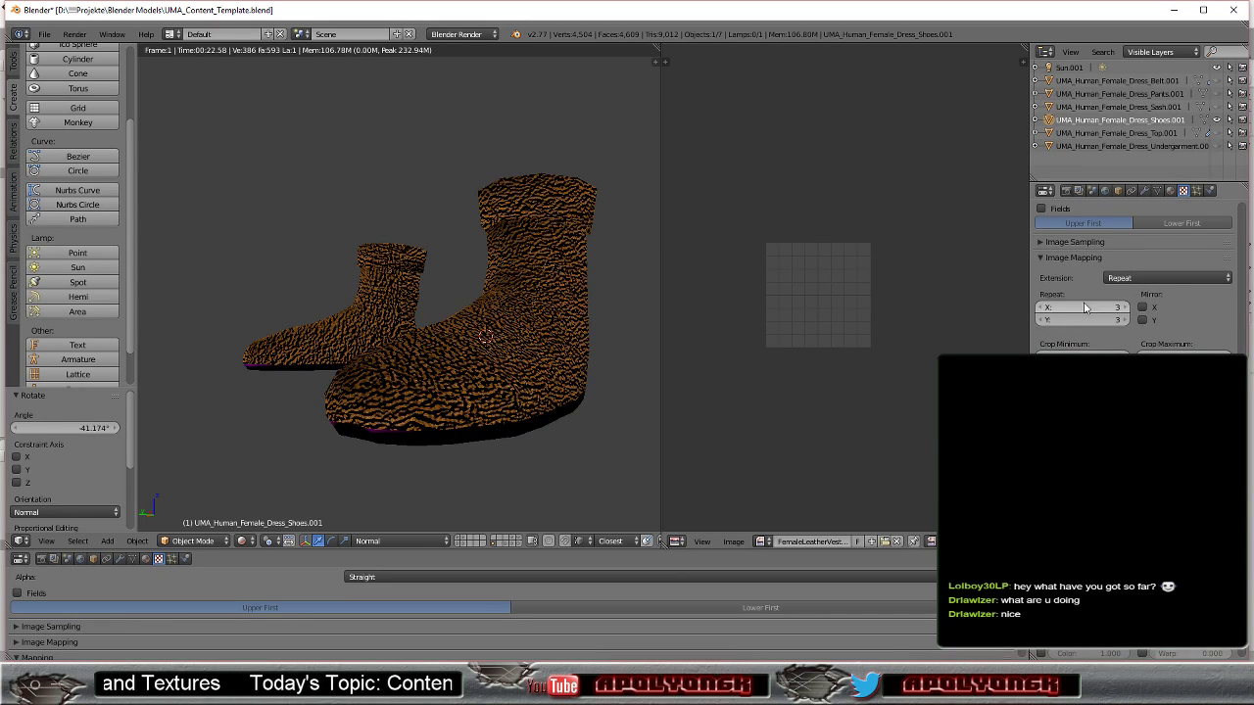
pyautogui.click(1085, 308)
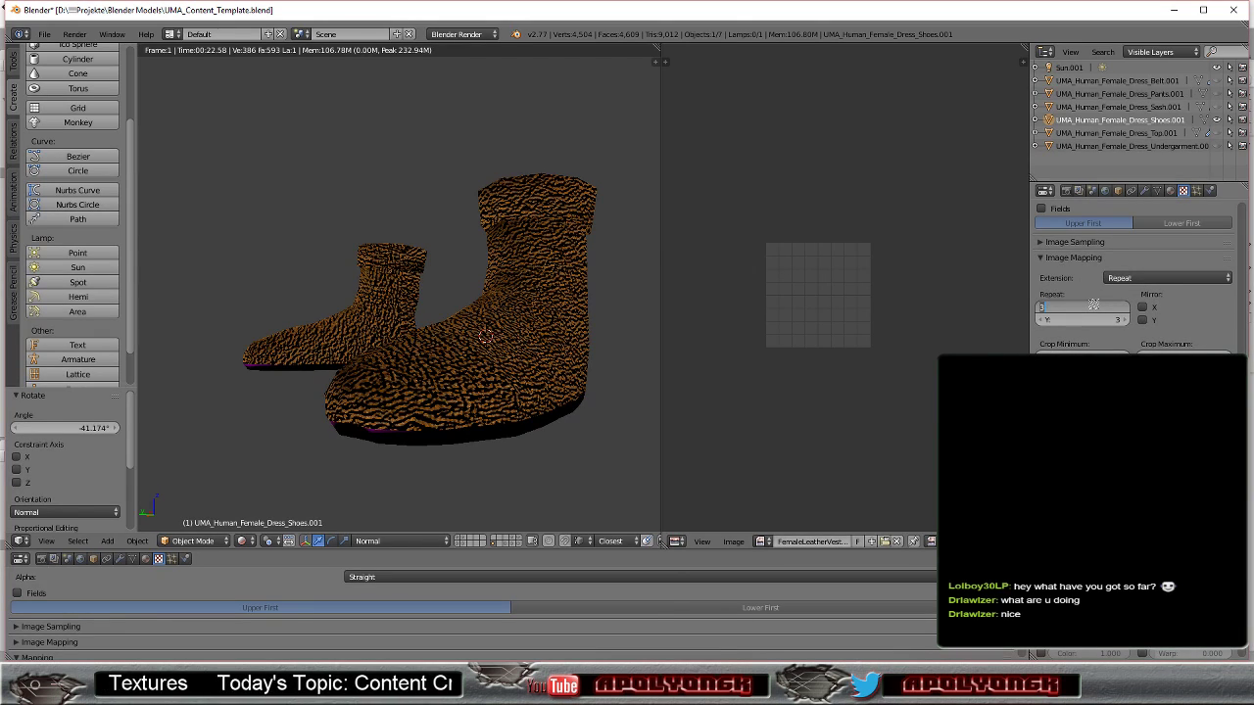
pyautogui.write('1')
pyautogui.press('Return')
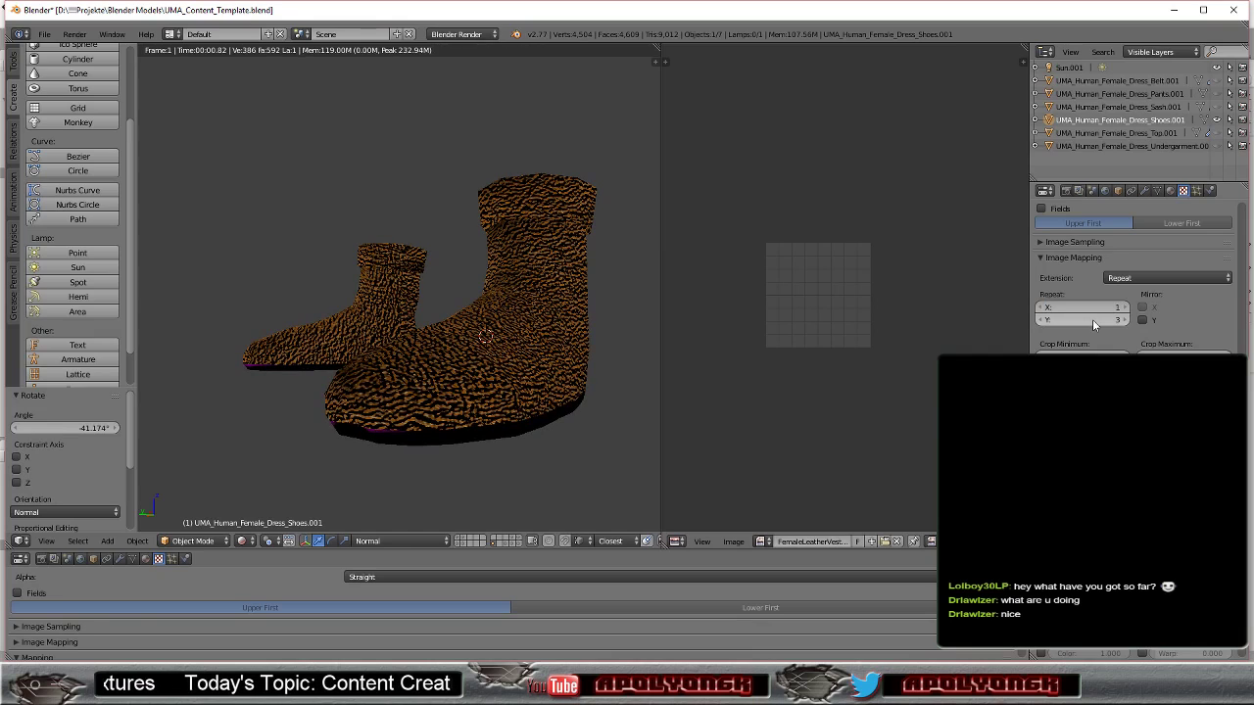
pyautogui.click(1094, 322)
pyautogui.write('1')
pyautogui.press('Return')
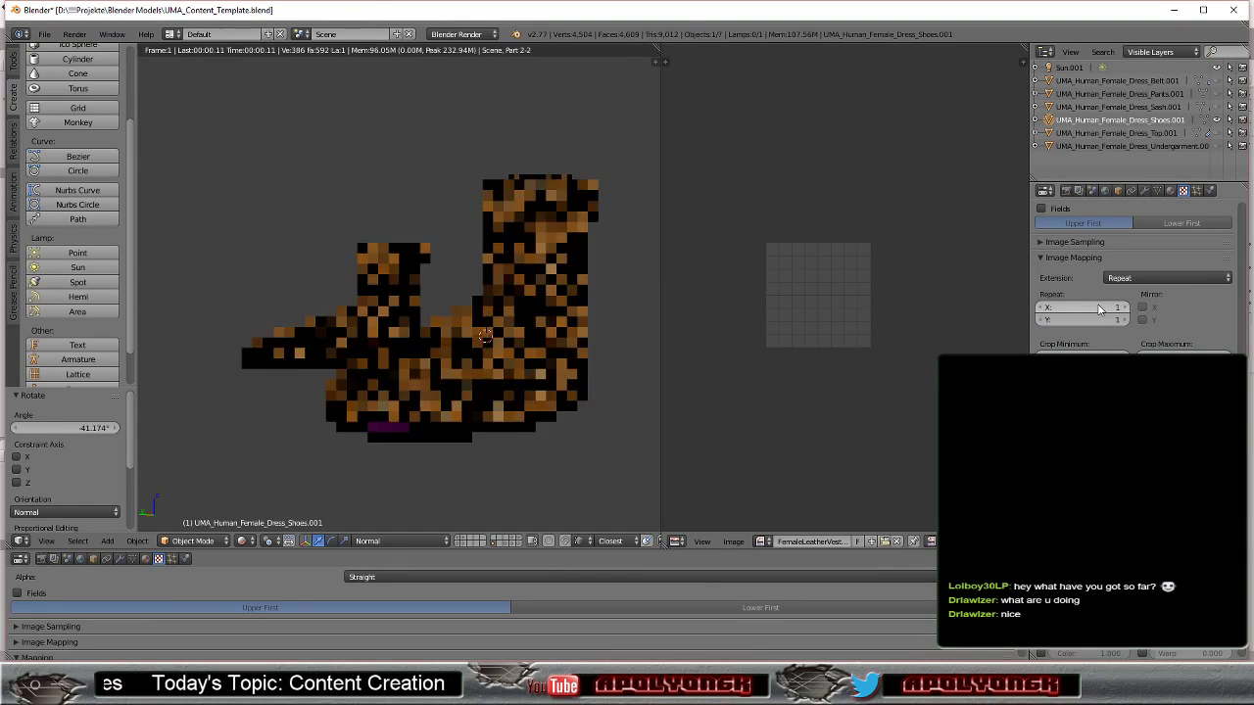
pyautogui.click(1105, 307)
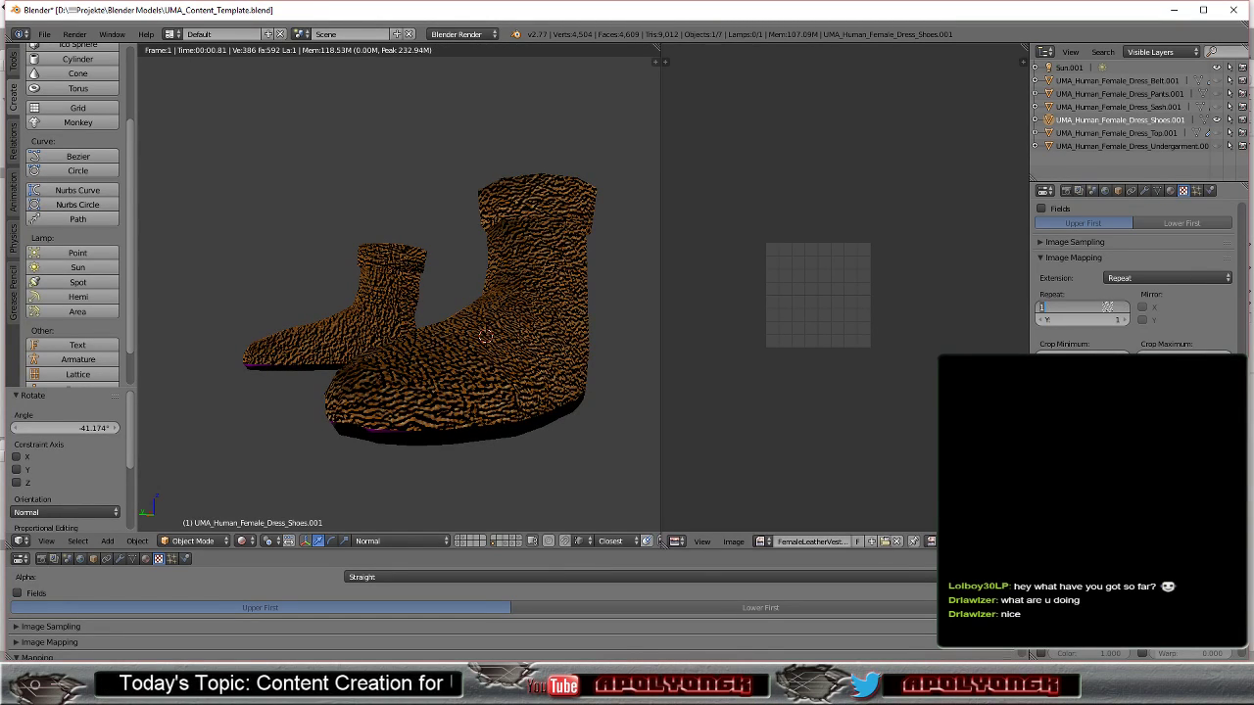
pyautogui.write('2')
pyautogui.press('Return')
pyautogui.write('1')
pyautogui.press('Return')
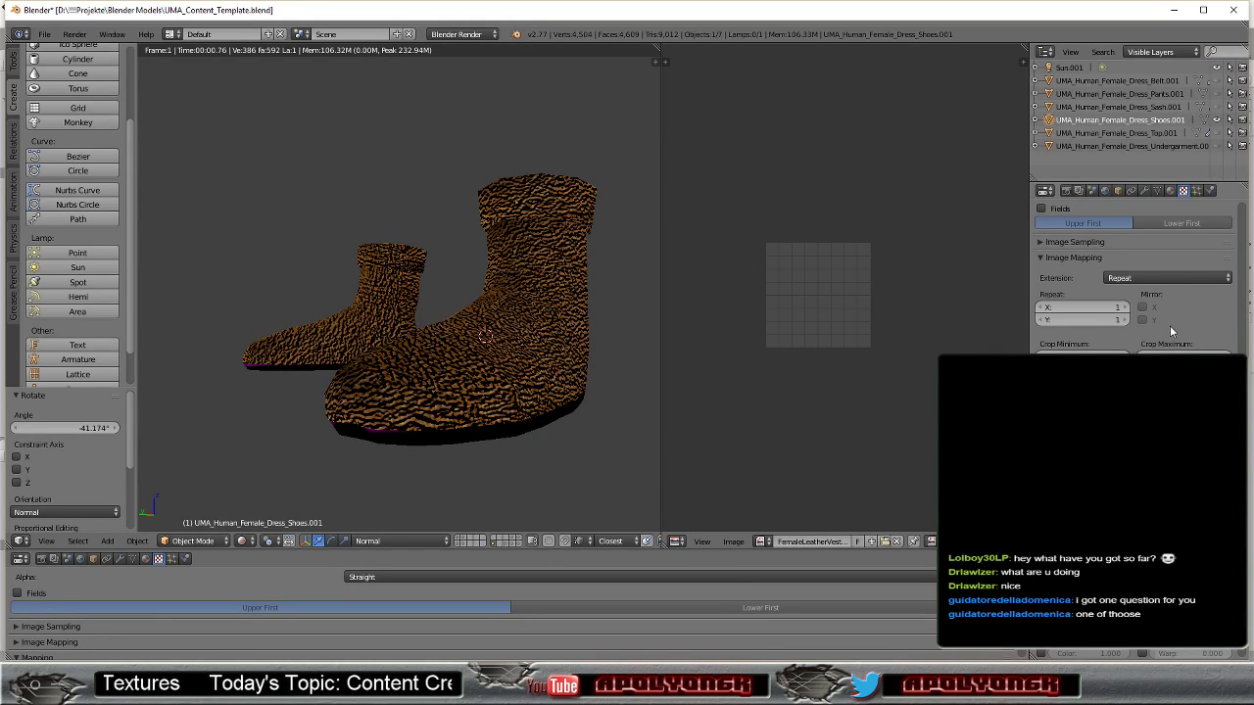
# From the Diffuse texture's Image panel, browse to the Carpet 07 folder with diffuse.tga
pyautogui.scroll(3, 1171, 332)
pyautogui.scroll(2, 1171, 331)
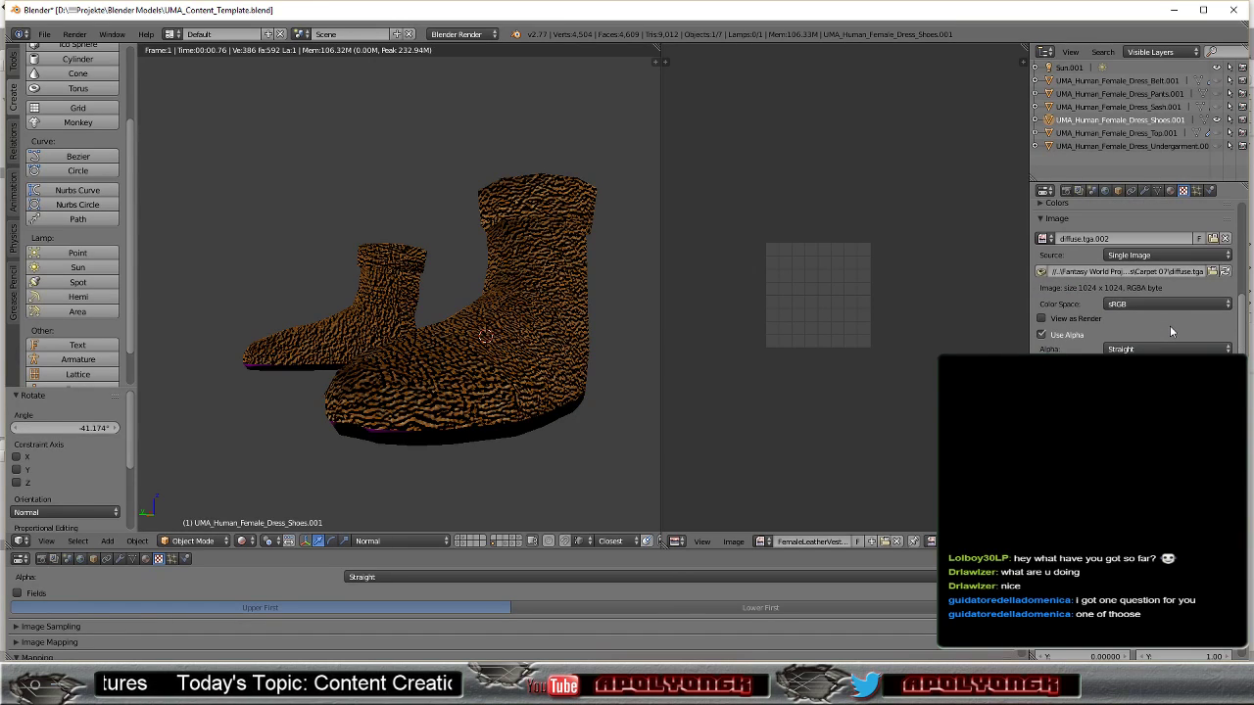
pyautogui.scroll(3, 1170, 331)
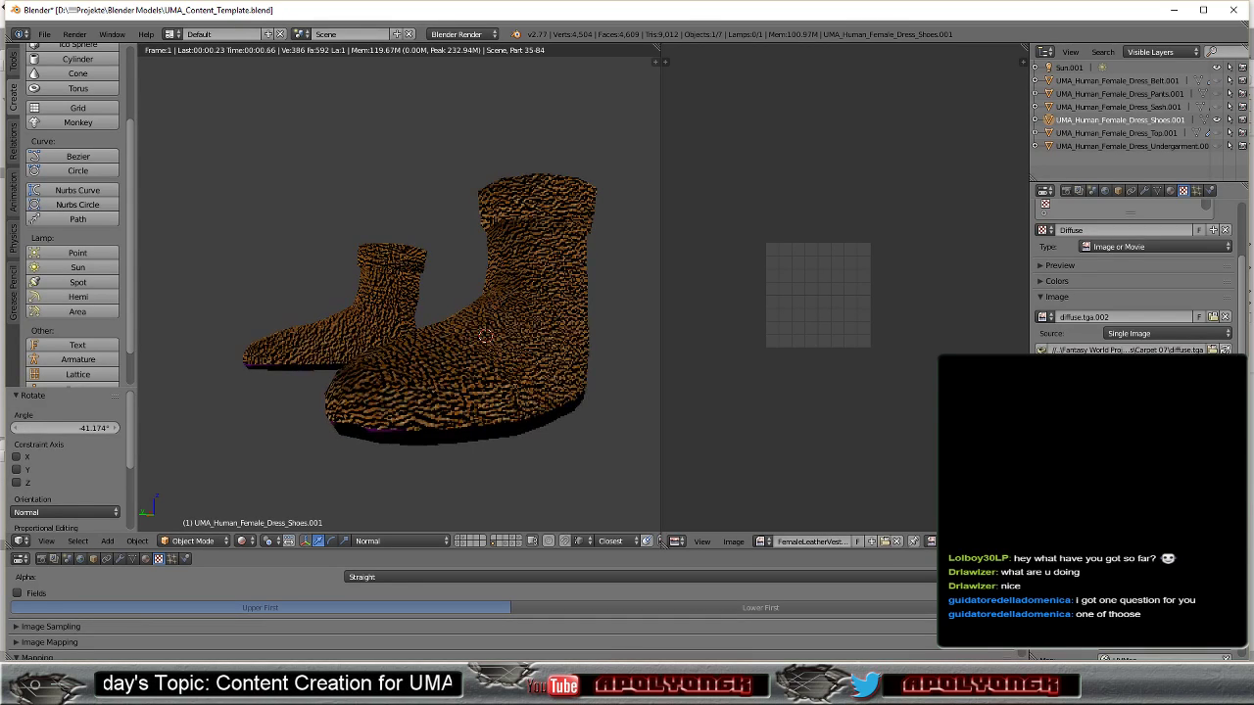
pyautogui.click(1213, 350)
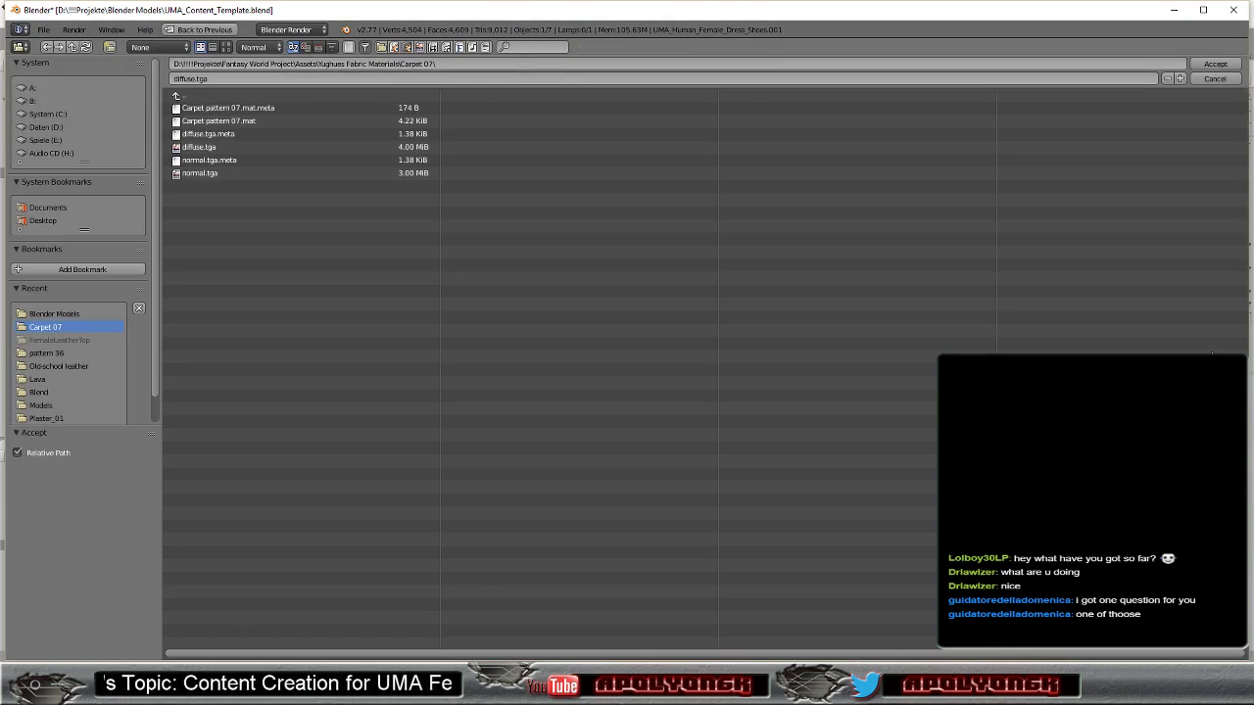